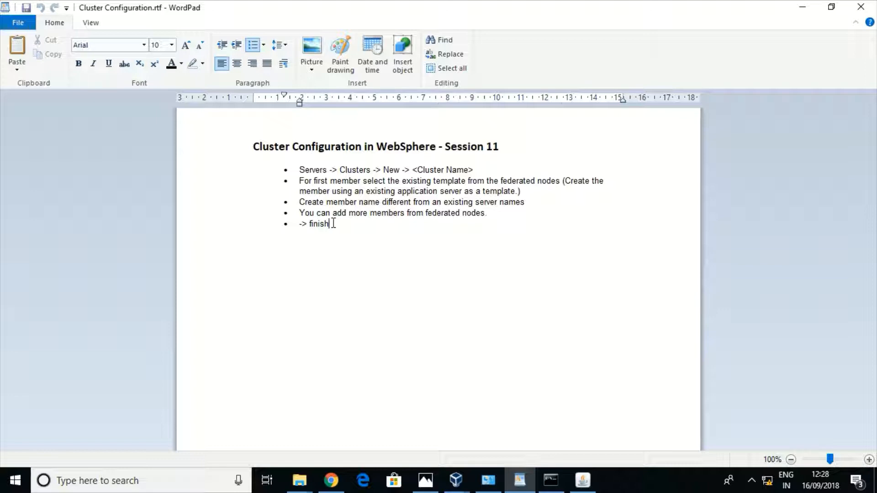
Switch from the finished WordPad notes to the VirtualBox virtual machine windows
click(455, 487)
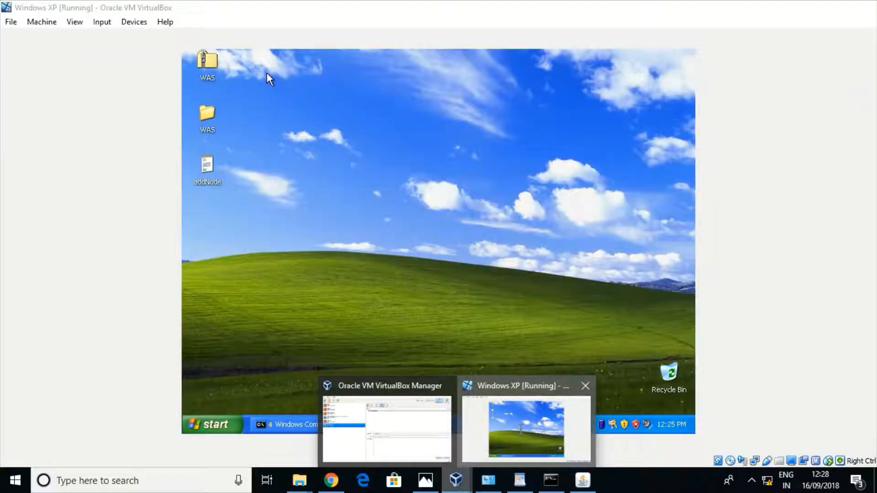
In the Windows XP VM, browse My Computer to C:\Program Files\IBM\WebSphere\AppServer\profiles\Dmgr01\logs
click(513, 430)
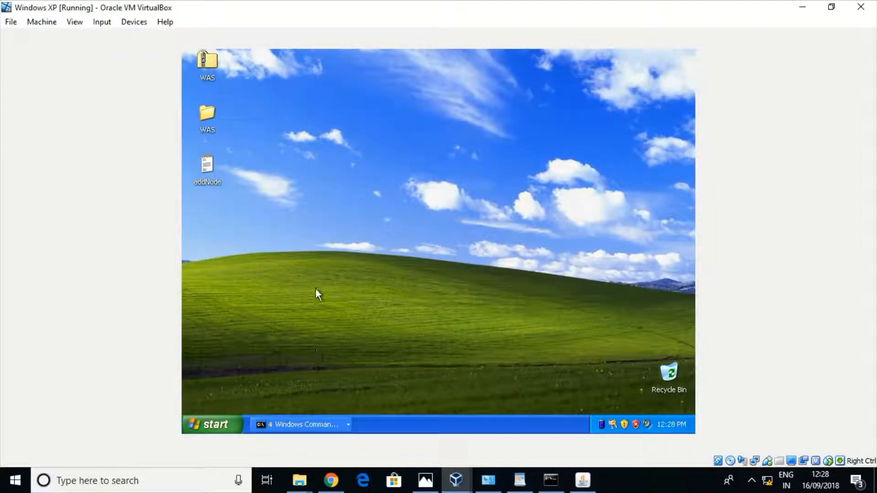
click(208, 424)
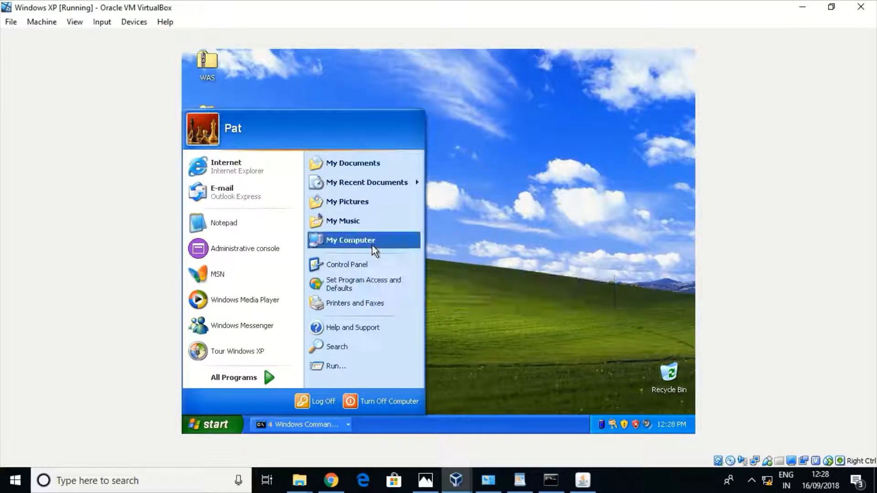
click(372, 245)
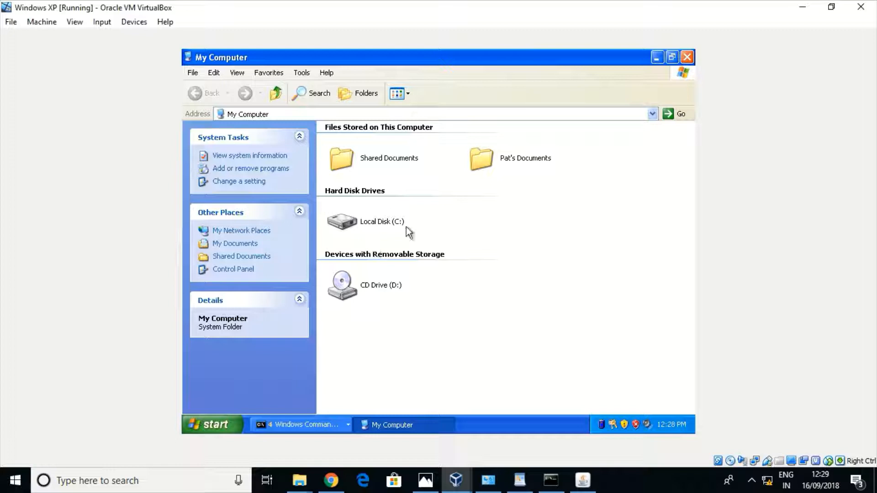
double_click(401, 223)
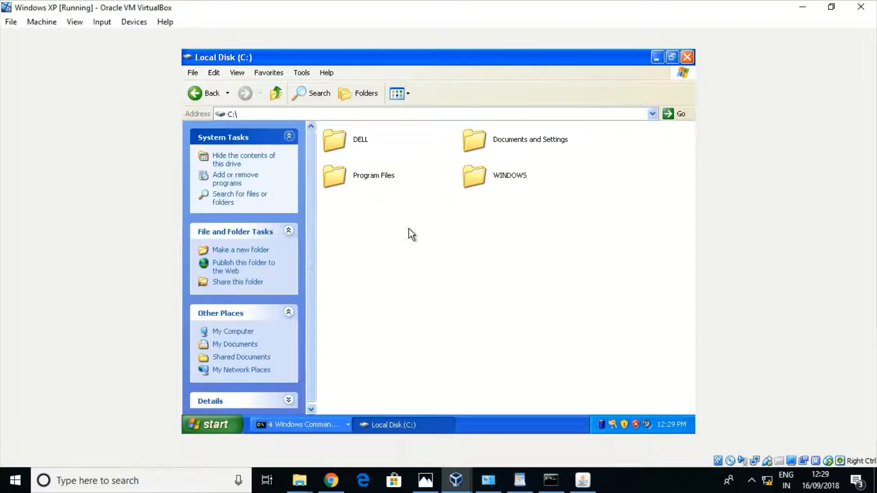
double_click(368, 174)
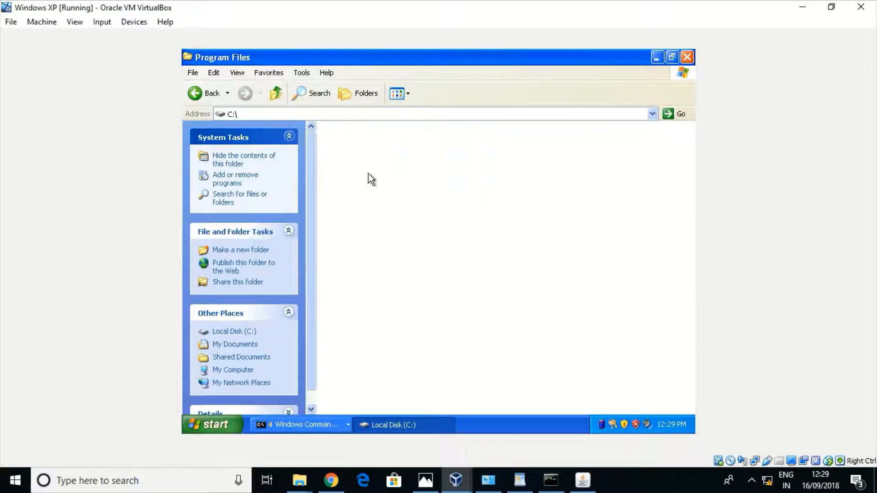
double_click(359, 176)
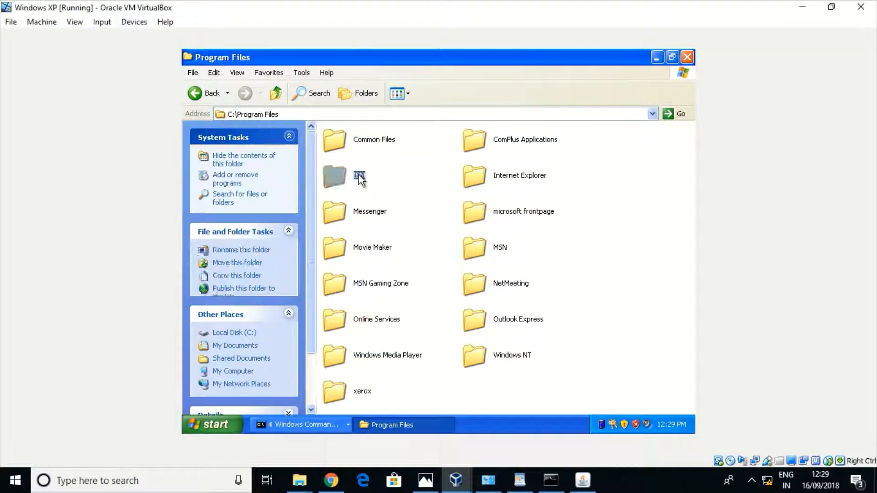
double_click(378, 142)
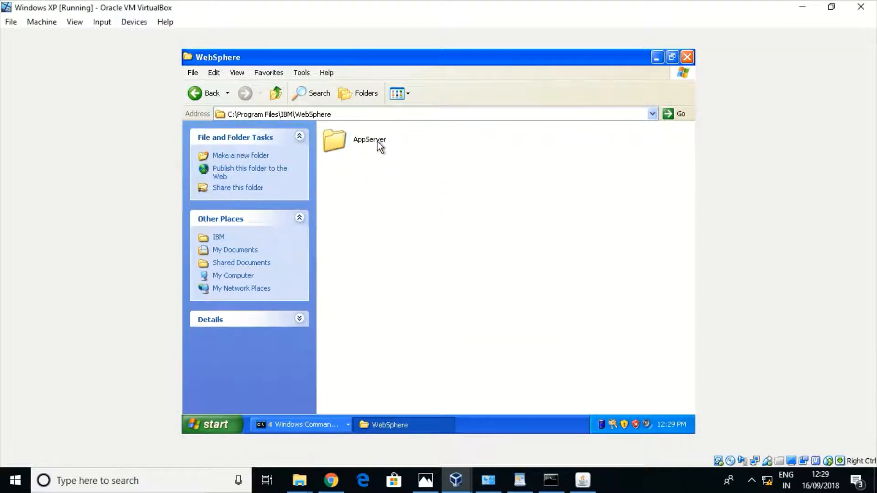
double_click(371, 140)
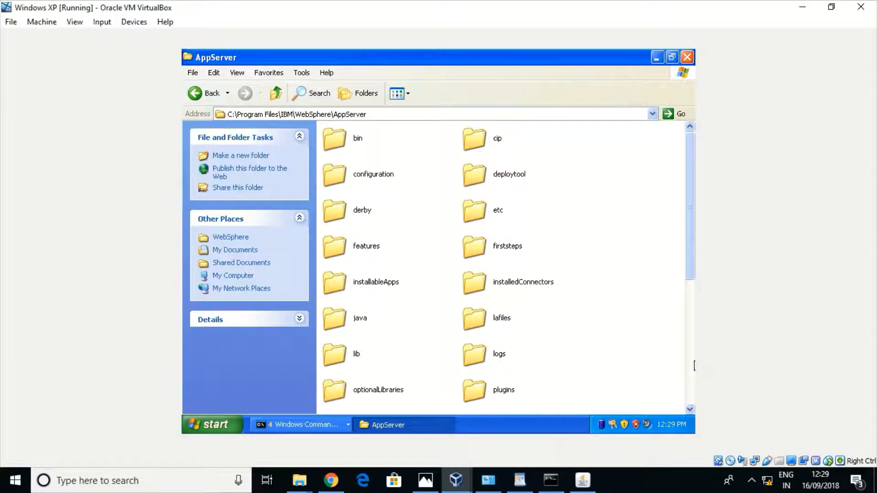
click(688, 385)
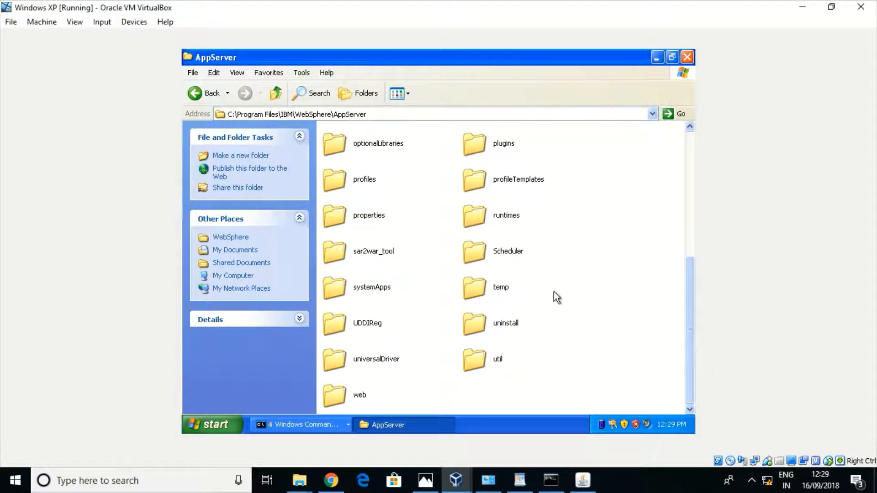
double_click(343, 186)
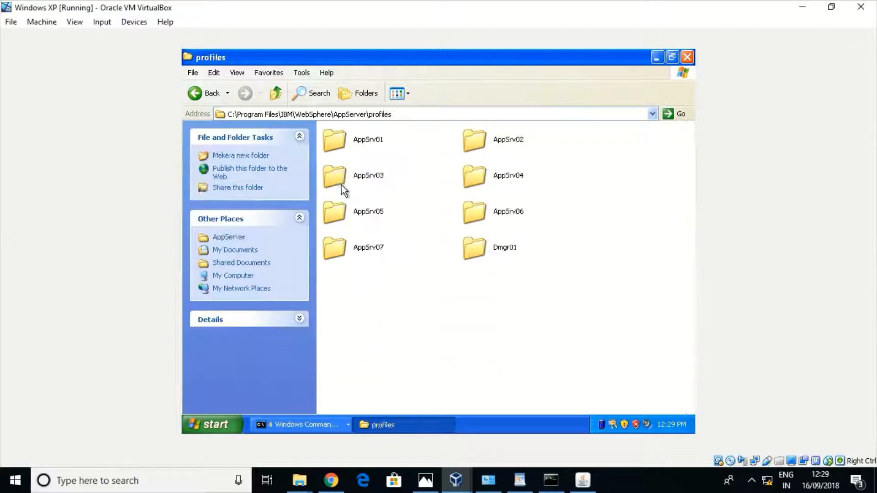
double_click(480, 248)
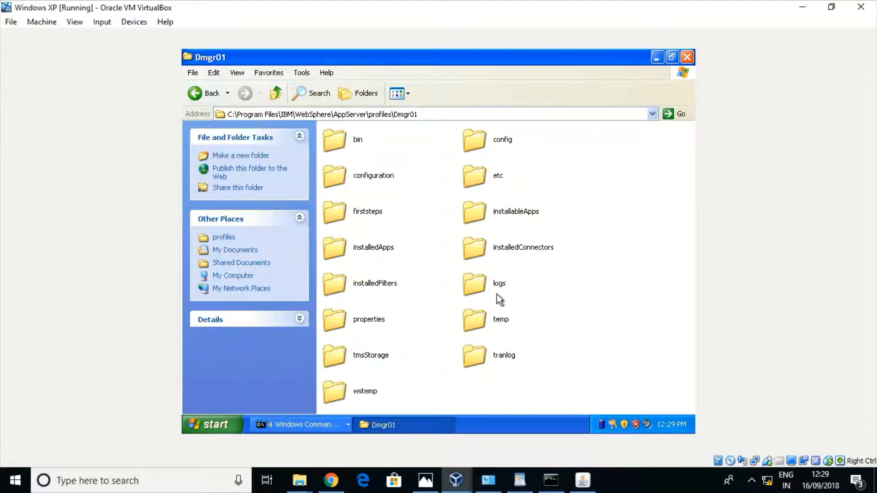
double_click(475, 286)
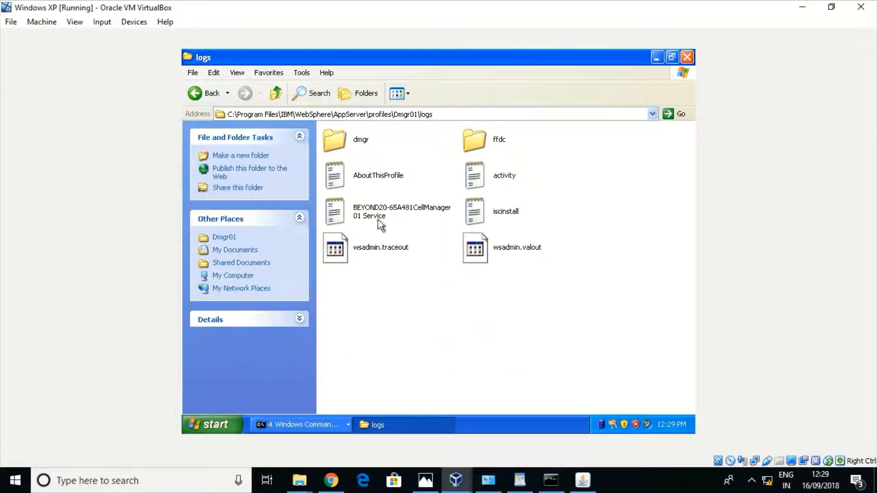
Open AboutThisProfile, confirm the administrative console port 9060, and close it
double_click(337, 172)
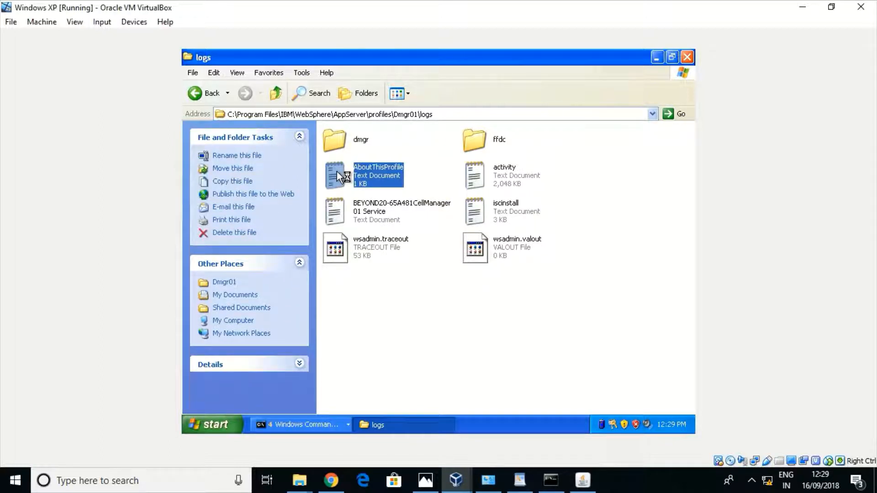
double_click(397, 235)
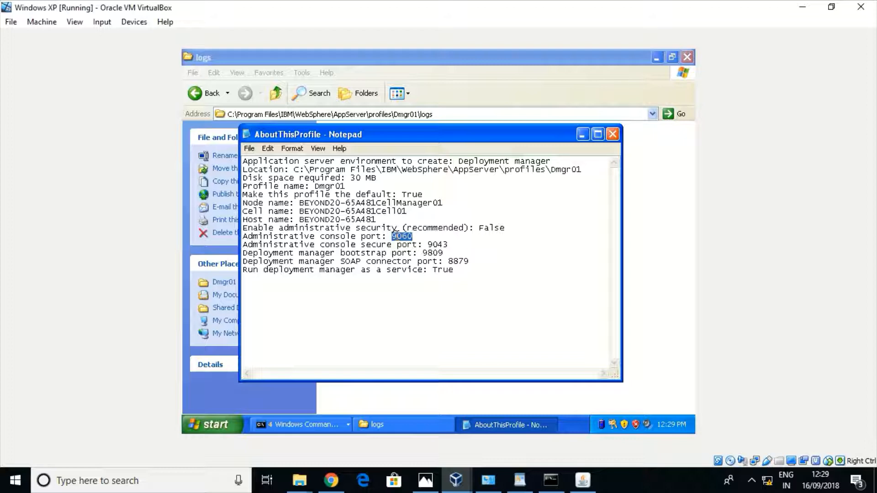
click(613, 134)
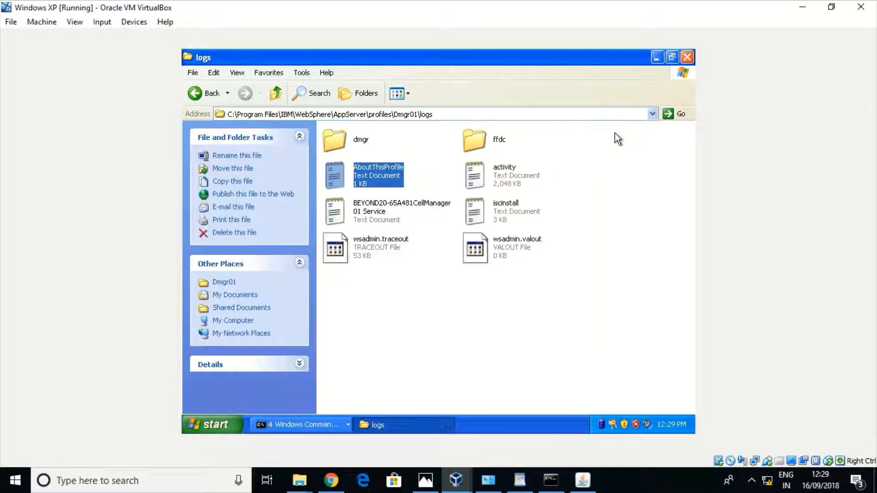
click(236, 426)
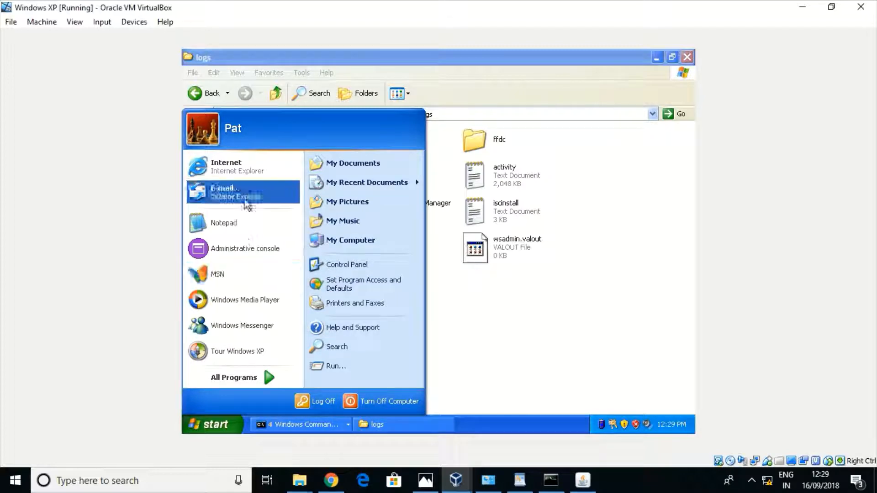
click(252, 167)
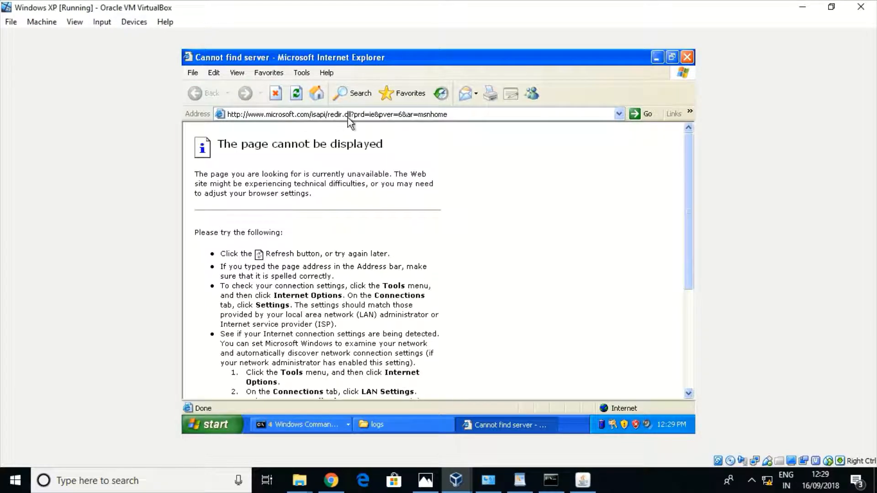
click(347, 114)
text(http)
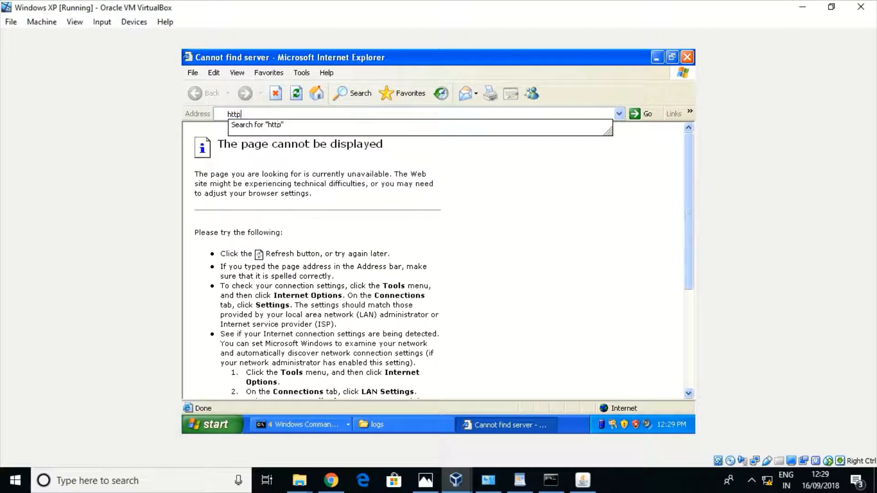
text(://local)
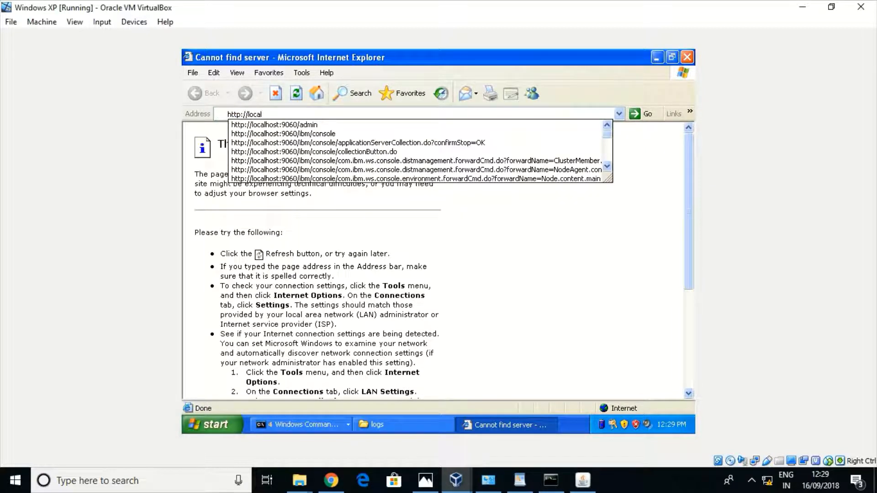
key(Down)
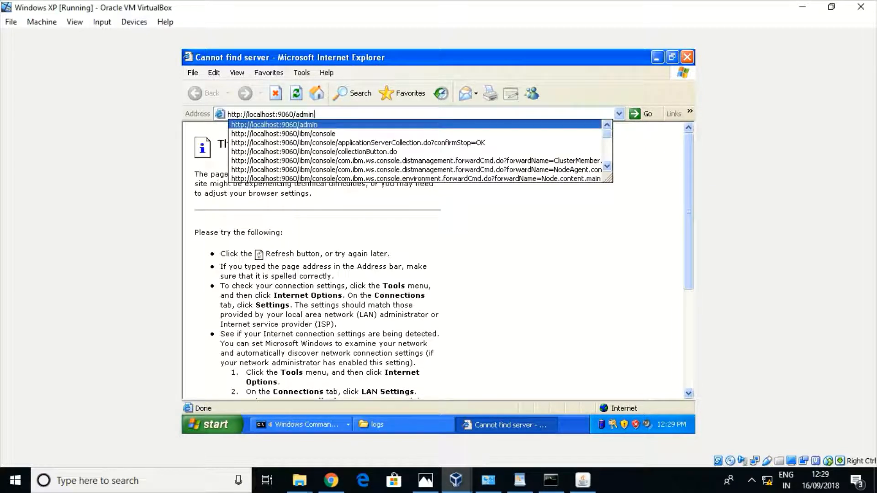
double_click(251, 113)
double_click(260, 114)
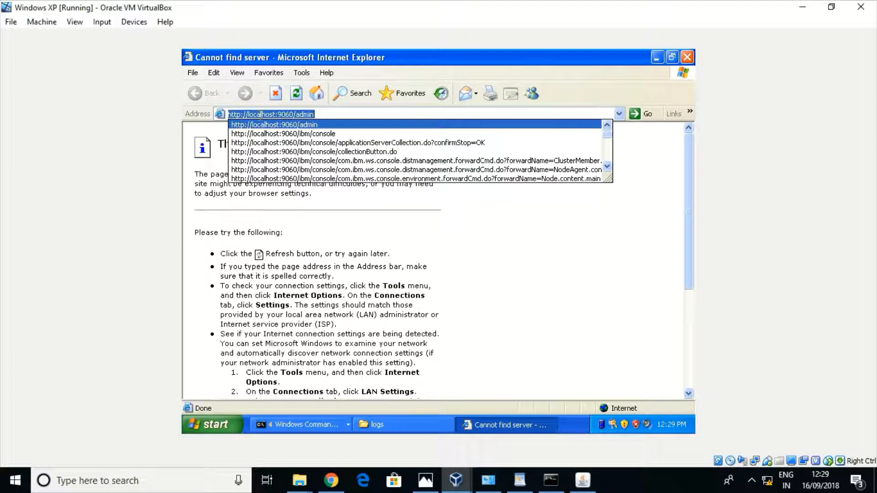
click(275, 114)
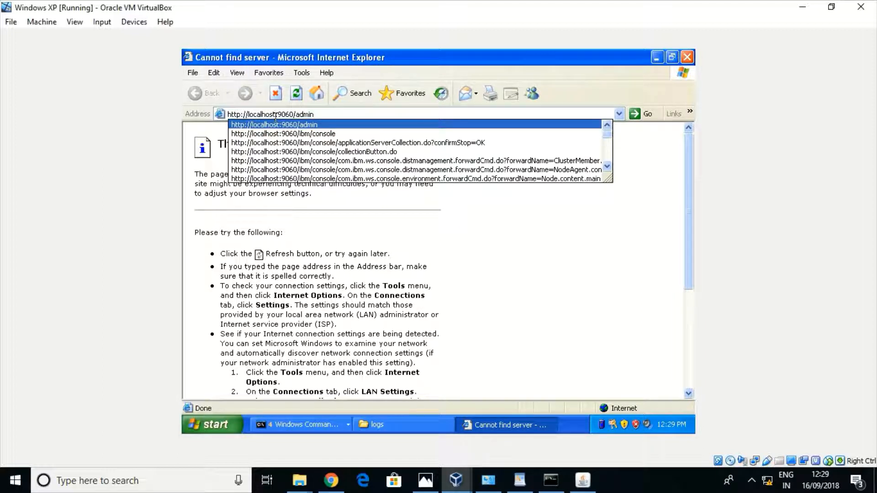
double_click(275, 114)
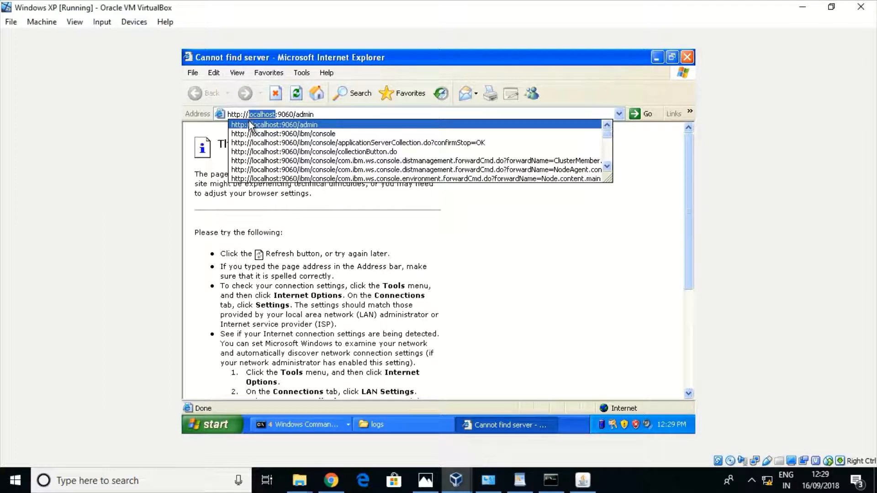
click(284, 114)
click(285, 114)
key(Return)
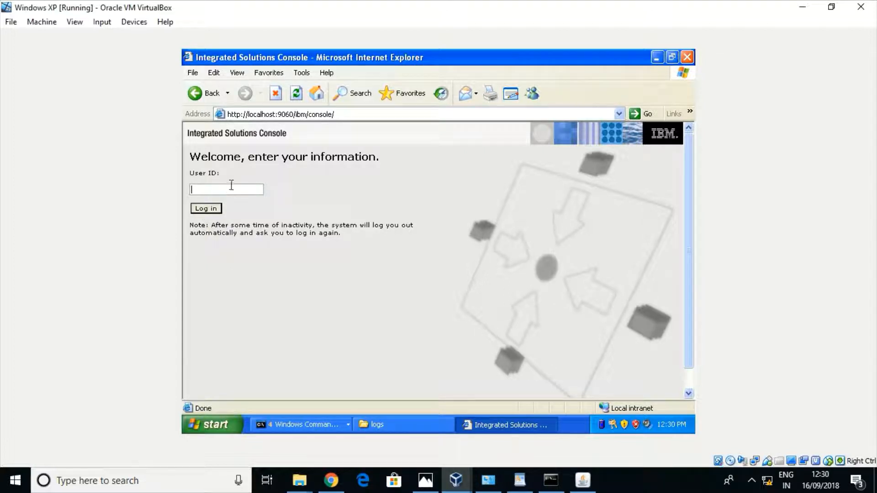
Log in to the console and open Servers > Application servers
click(205, 209)
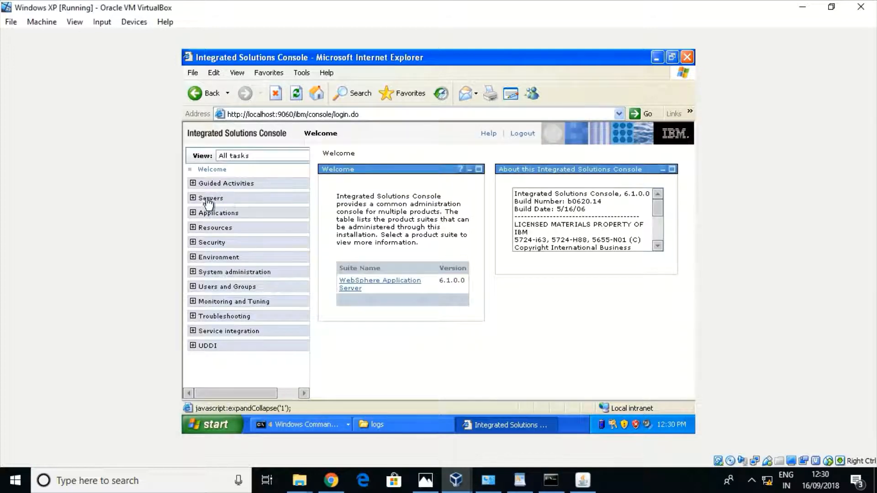
click(193, 199)
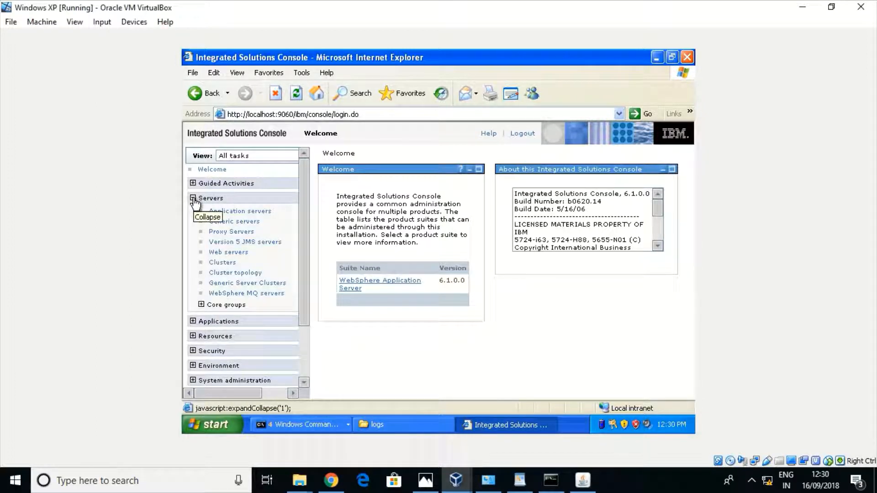
click(224, 213)
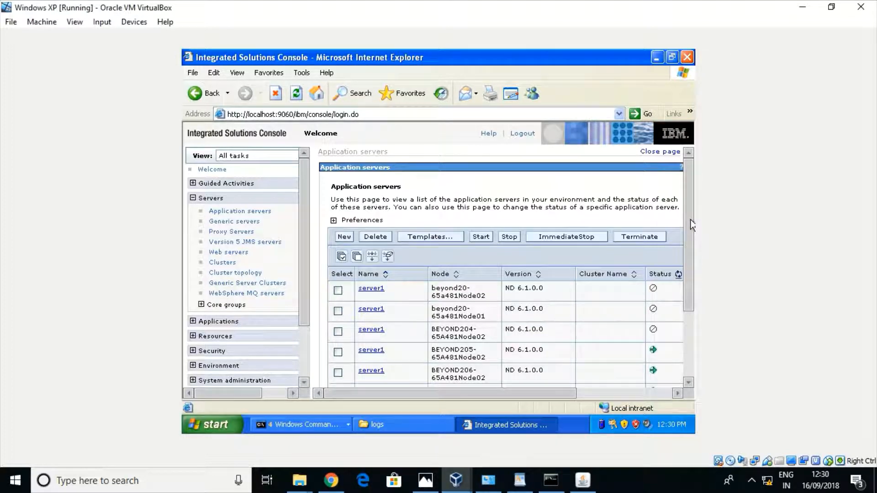
scroll(688, 274, down, 3)
scroll(685, 279, down, 1)
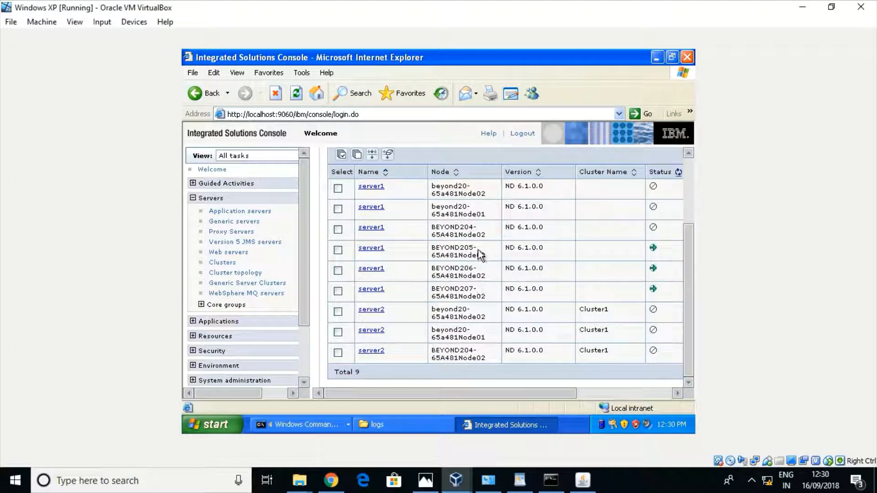
Check the BEYOND205, 206 and 207 node names and select server1 on BEYOND207
double_click(433, 250)
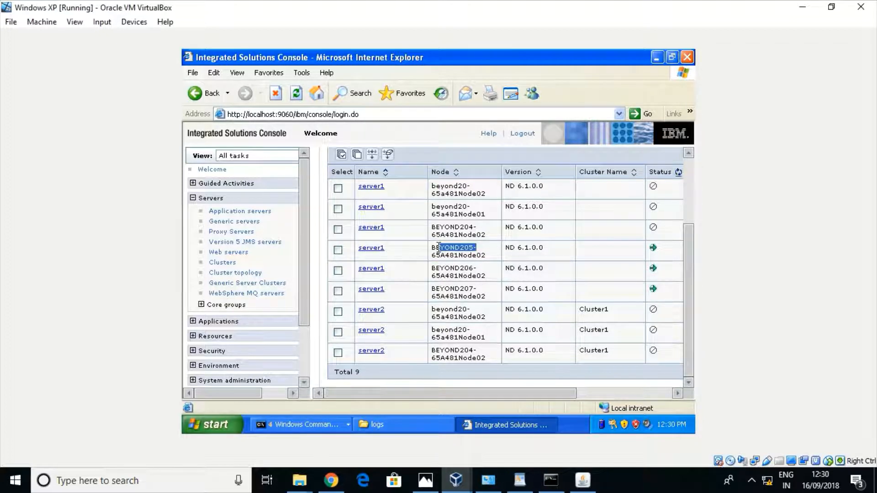
double_click(470, 269)
double_click(461, 290)
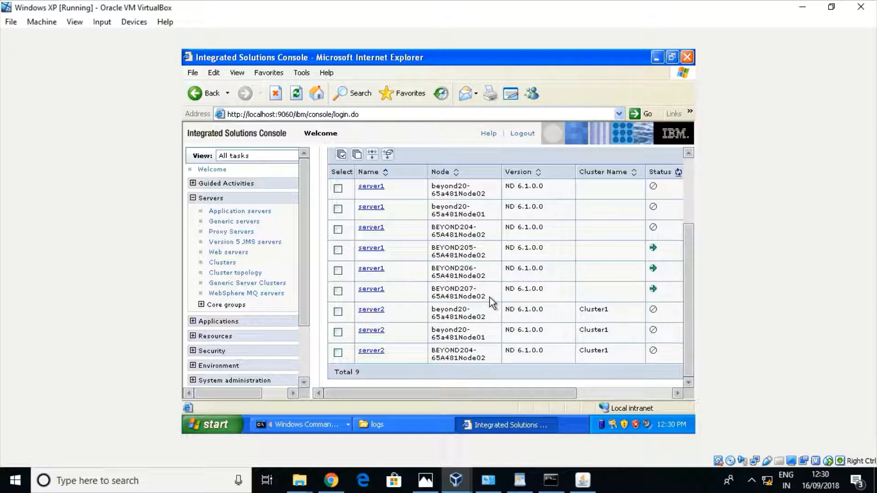
drag(489, 297, 451, 257)
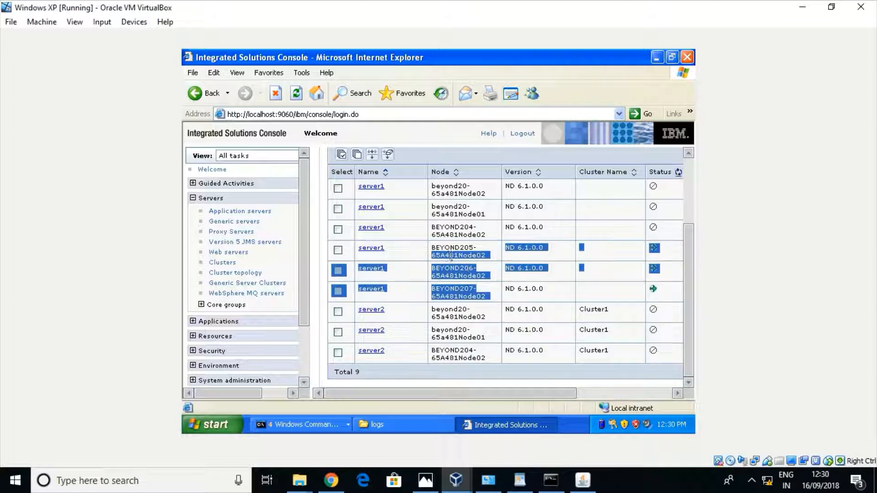
click(483, 276)
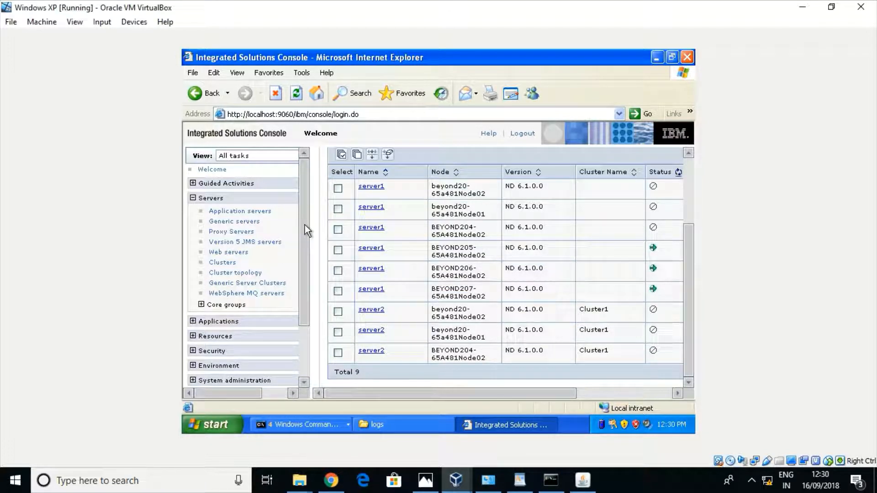
drag(305, 224, 306, 257)
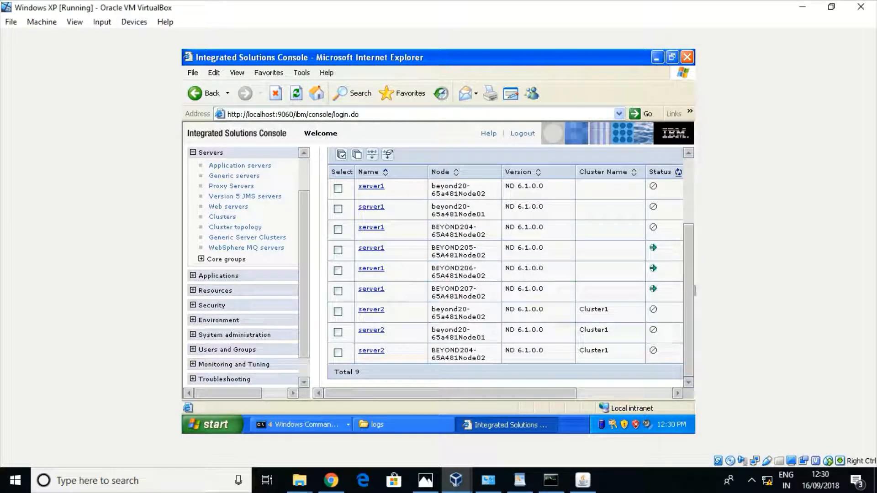
click(338, 293)
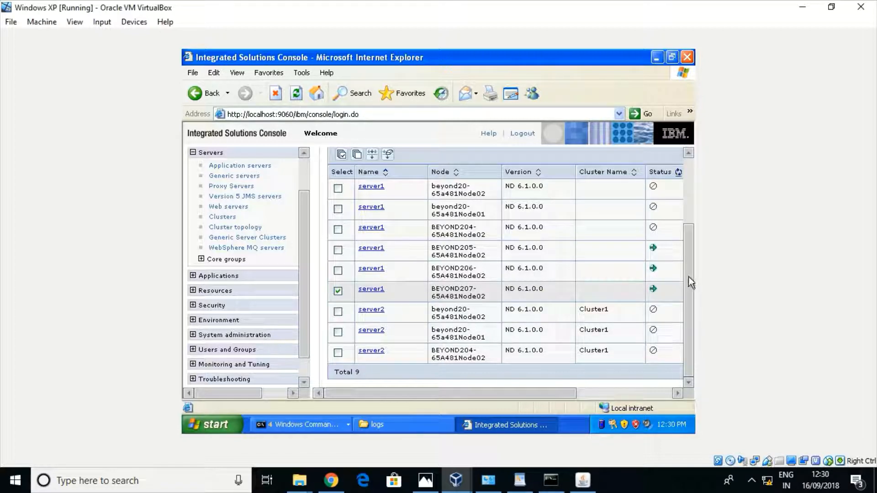
drag(689, 276, 682, 247)
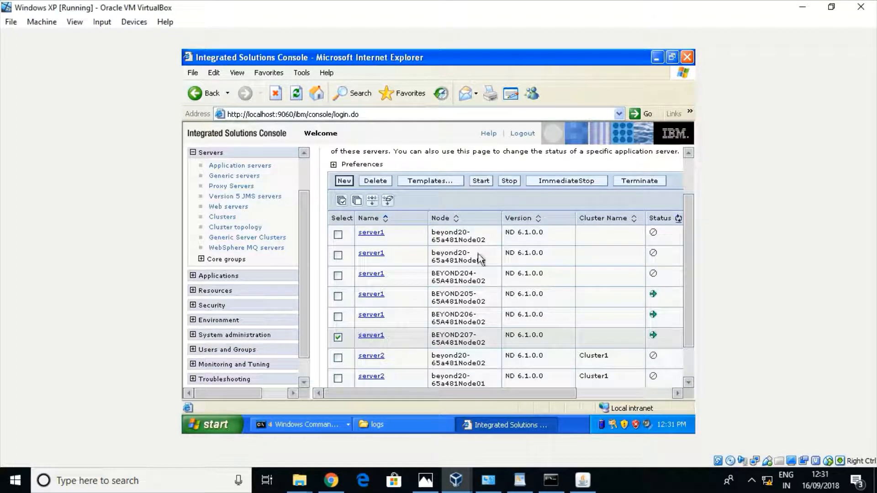
Stop server1 on BEYOND207 and confirm, bringing up the server status feedback
click(510, 181)
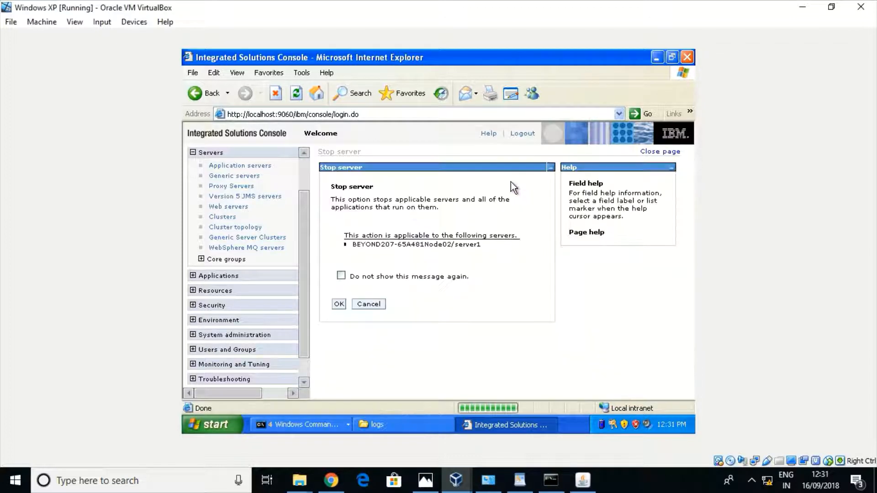
click(340, 304)
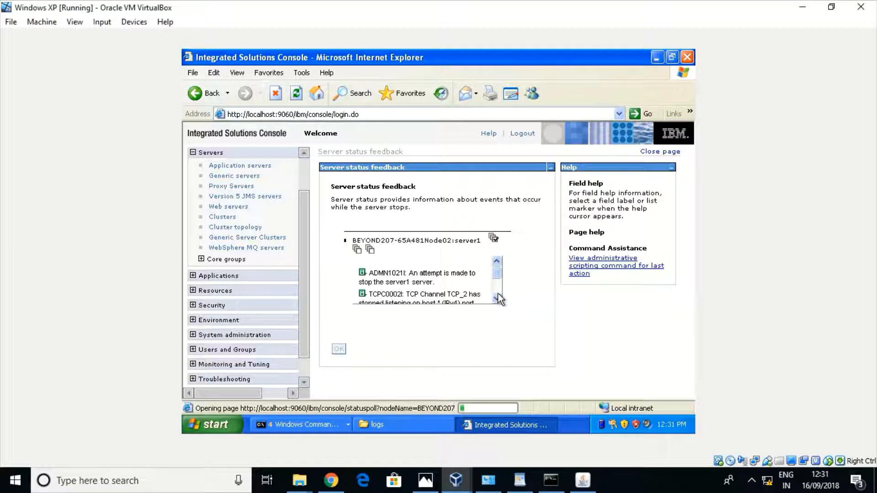
click(294, 428)
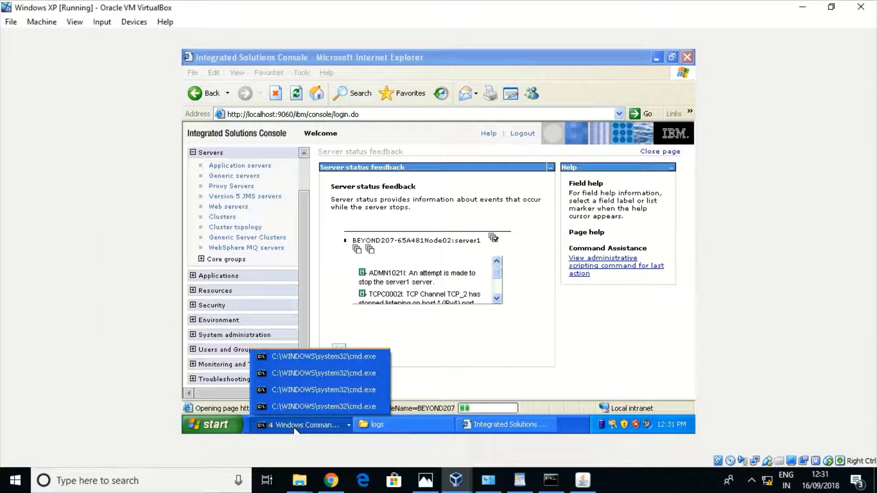
Bring forward the AppSrv05 Command Prompt showing the started node agent
click(308, 390)
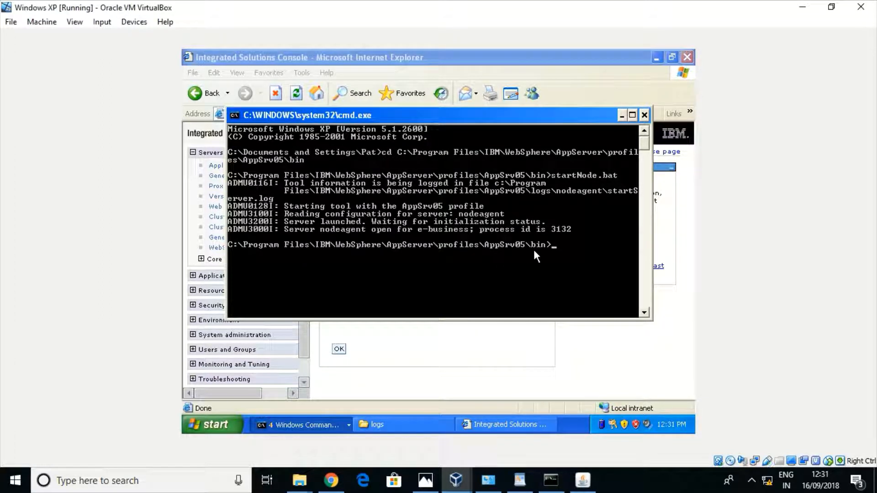
Navigate from the Dmgr01 logs window to the AppSrv05 profile's bin folder and select its path
click(384, 426)
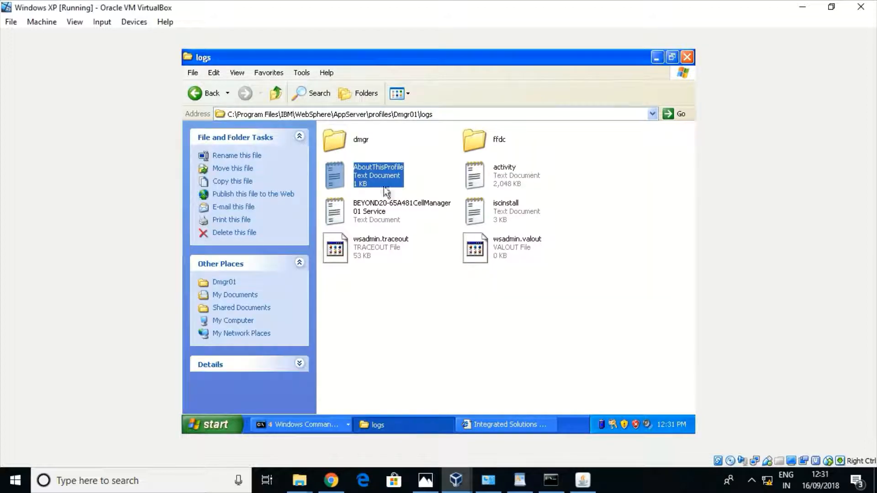
click(444, 116)
click(444, 114)
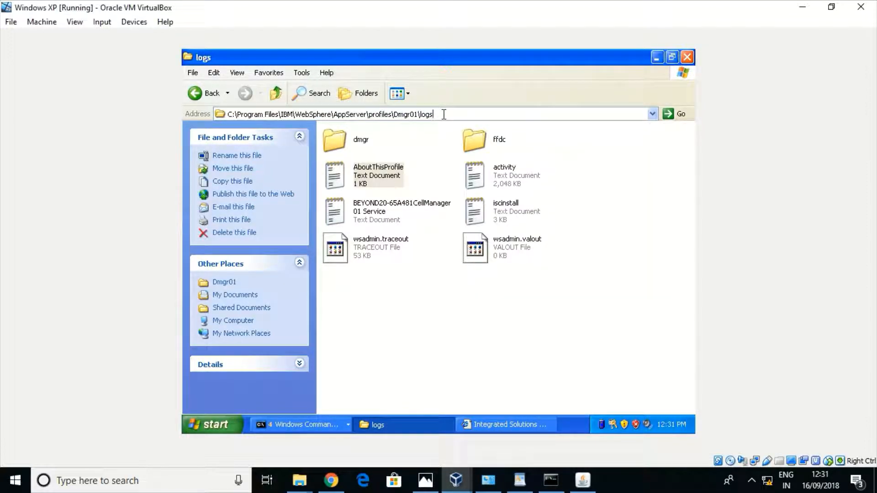
key(BackSpace)
key(BackSpace)
key(BackSpace)
key(BackSpace)
key(BackSpace)
key(BackSpace)
key(BackSpace)
key(BackSpace)
key(BackSpace)
key(BackSpace)
key(BackSpace)
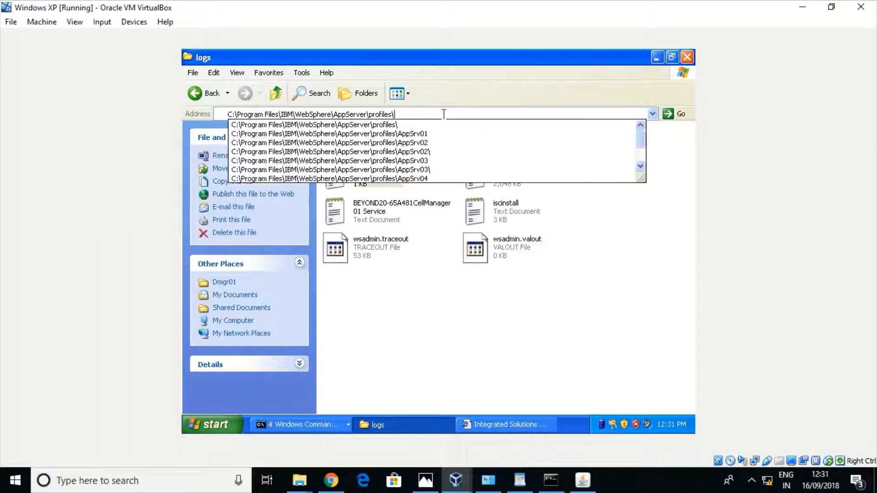
key(Return)
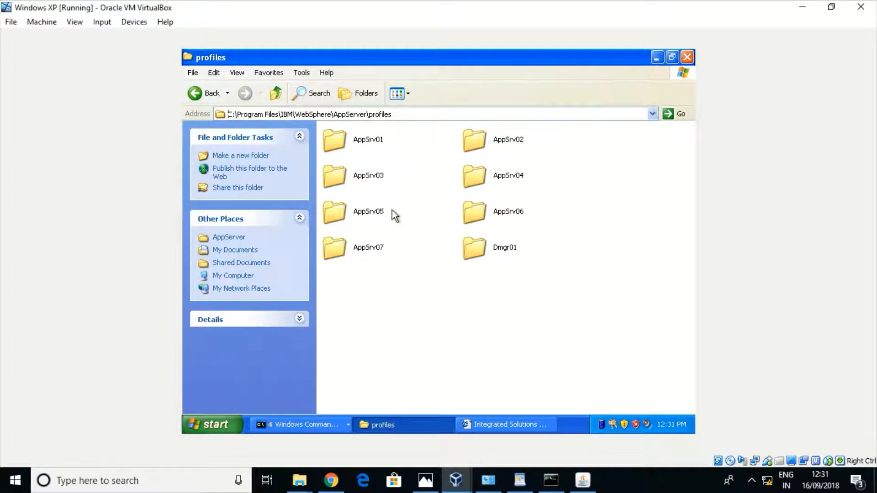
double_click(327, 209)
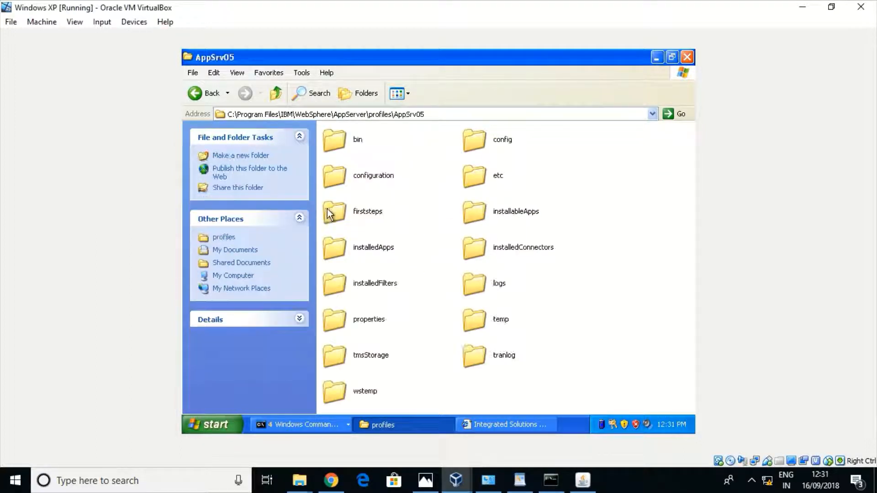
double_click(328, 144)
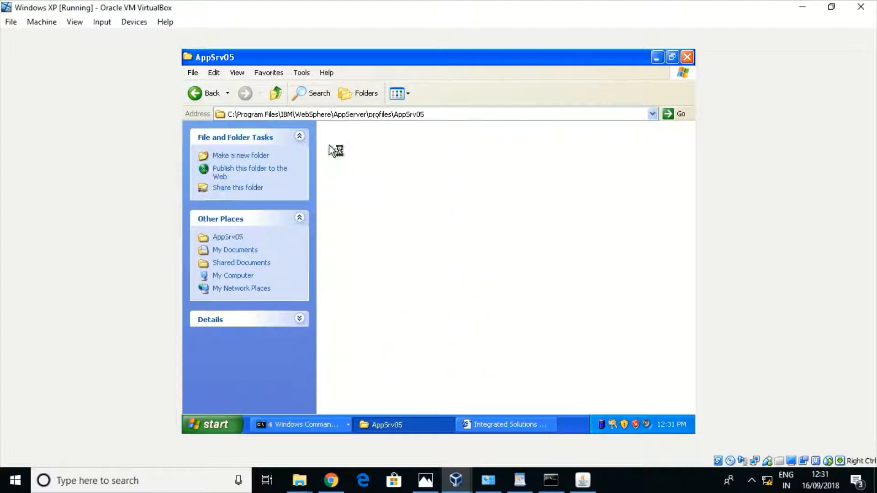
click(446, 114)
key(ctrl+c)
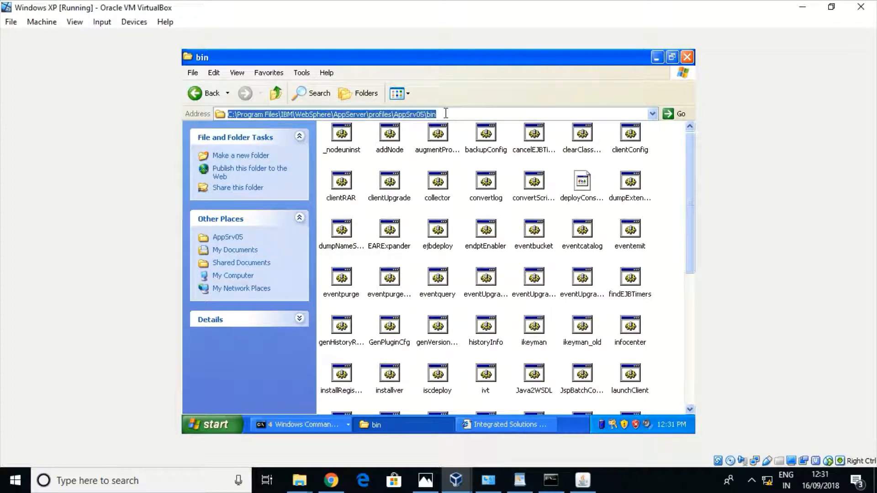
Return to the Windows XP virtual machine's list of open command prompt windows
click(543, 484)
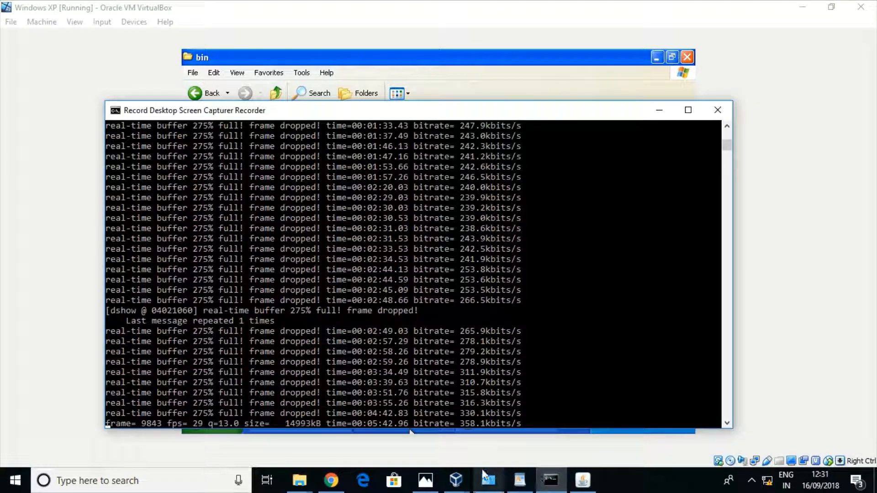
mouse_move(455, 477)
click(497, 460)
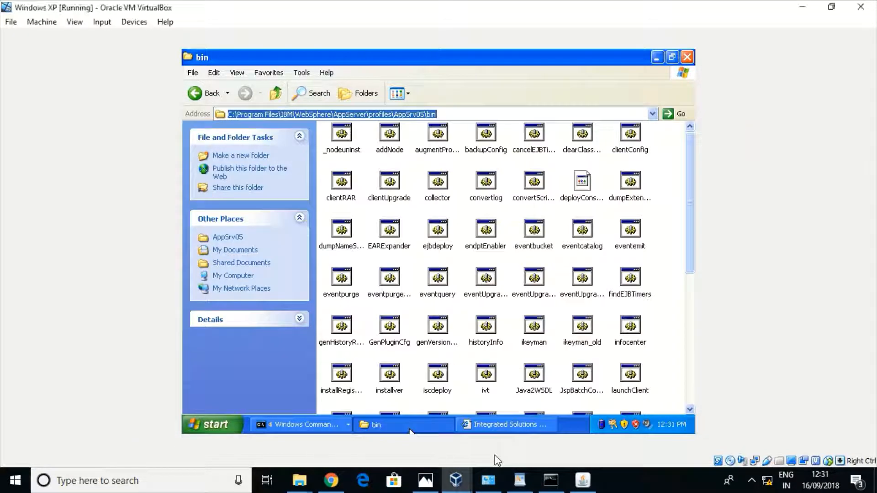
click(311, 423)
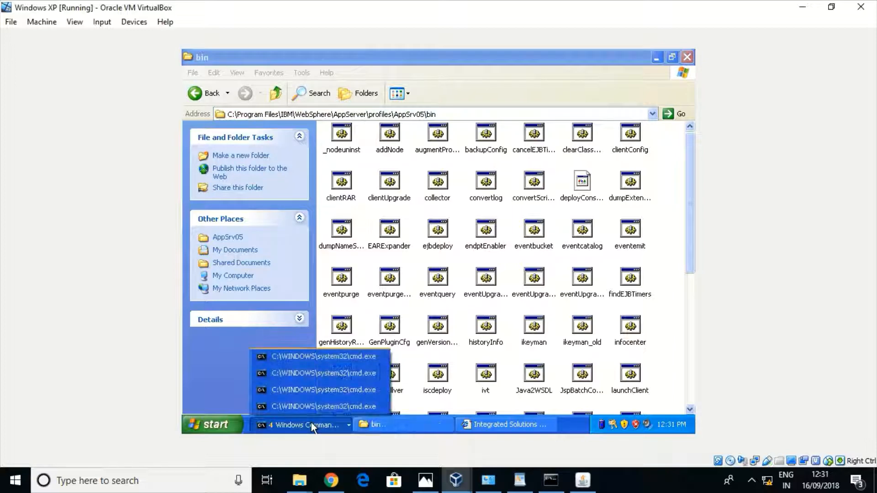
In the AppSrv05 prompt, cd into the pasted bin path and run stopServer for server1
click(331, 388)
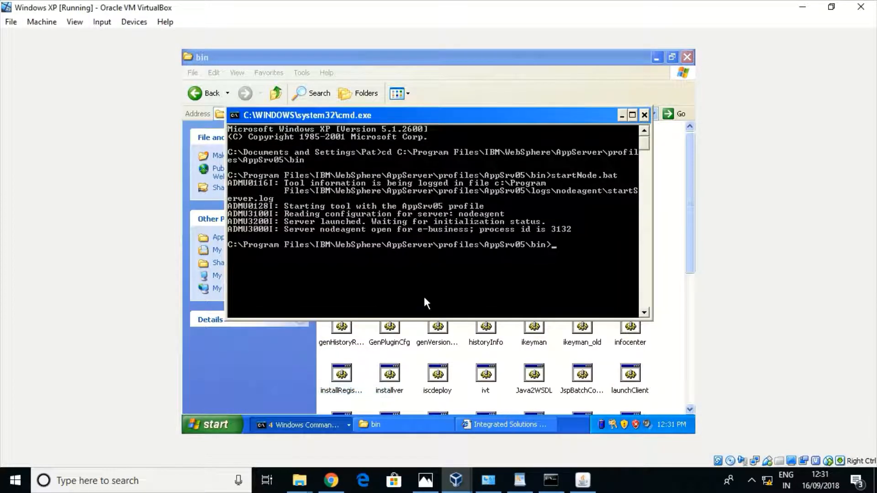
text(cd)
right_click(455, 284)
click(476, 315)
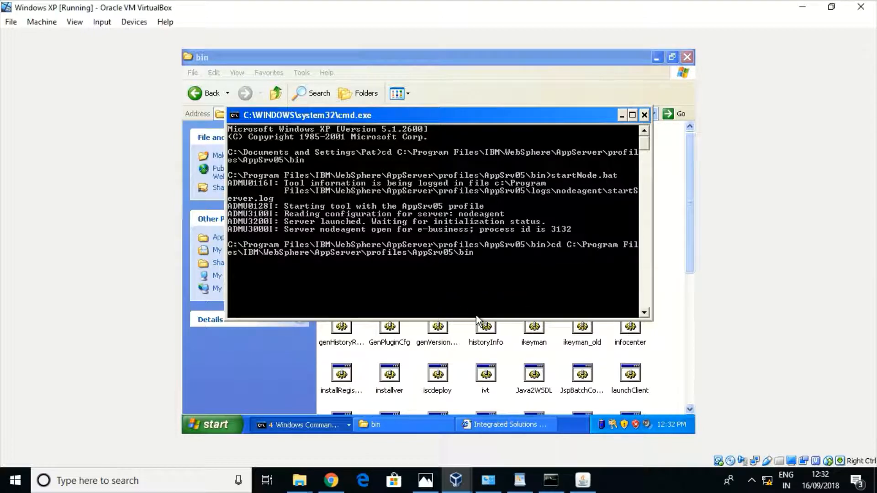
key(Return)
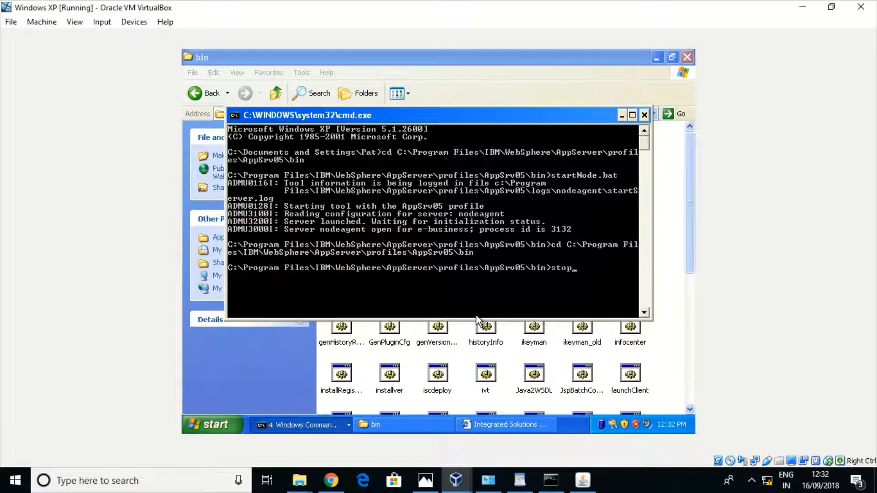
text(stopSer)
key(Tab)
key(Return)
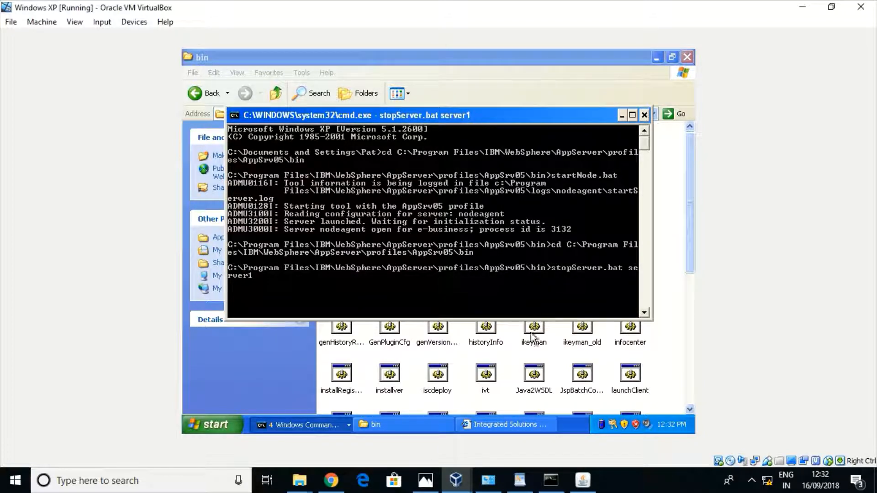
In the AppSrv06 prompt, run stopServer.bat server1
click(310, 425)
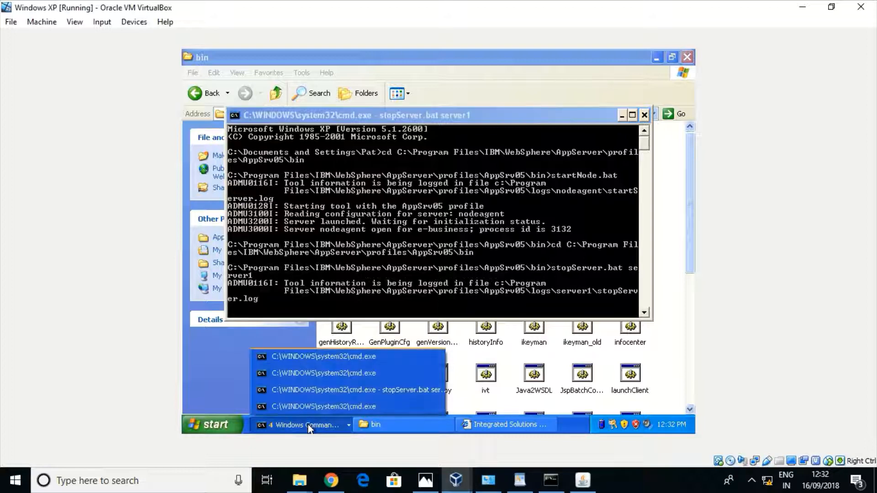
click(334, 358)
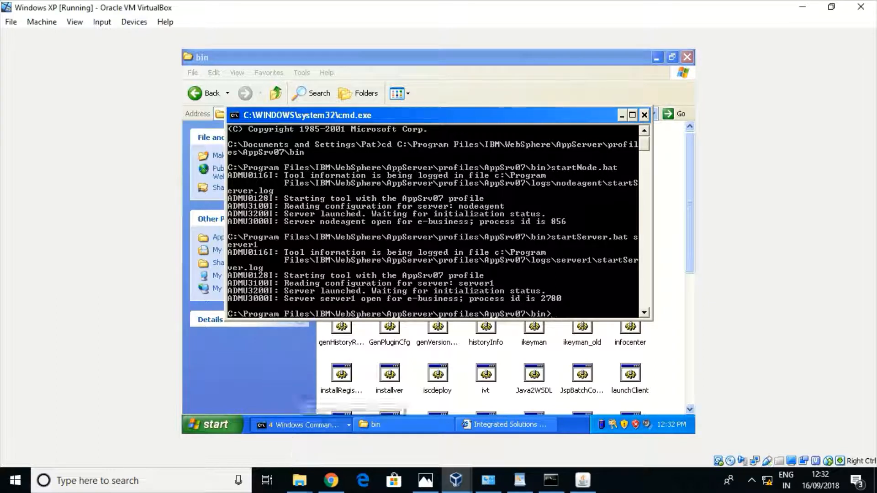
click(293, 425)
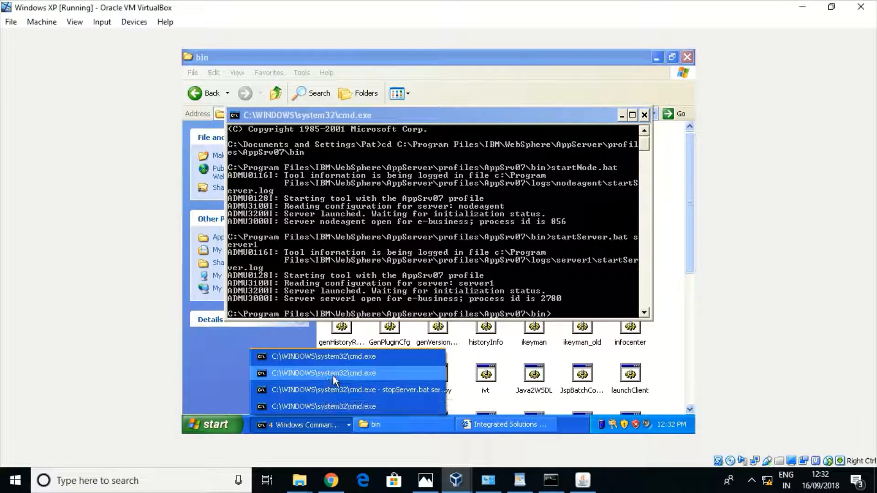
click(333, 374)
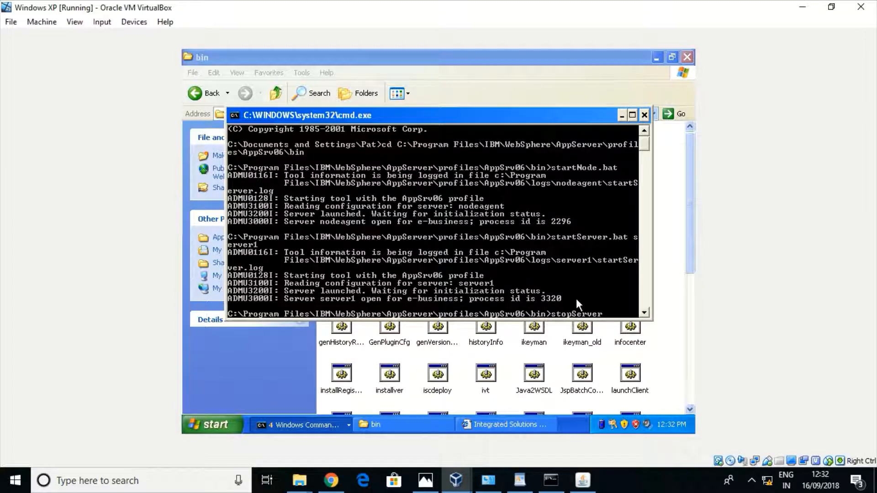
text(.bat server)
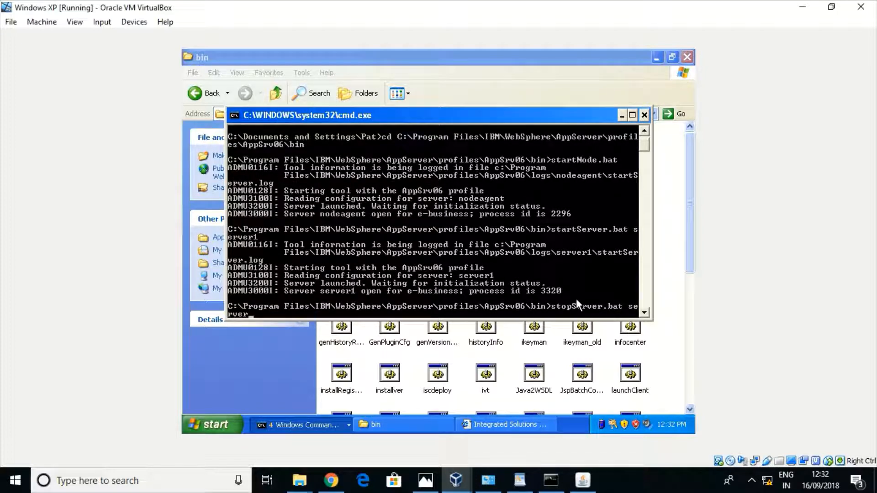
text(1)
key(Return)
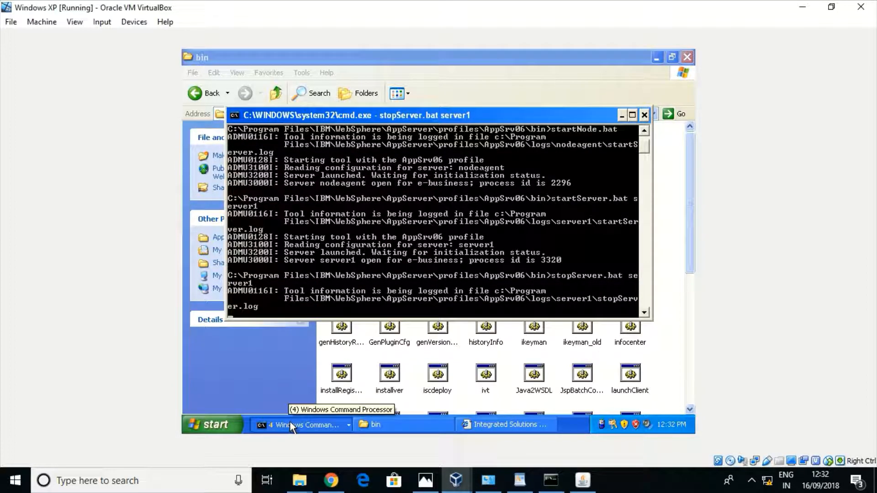
click(494, 423)
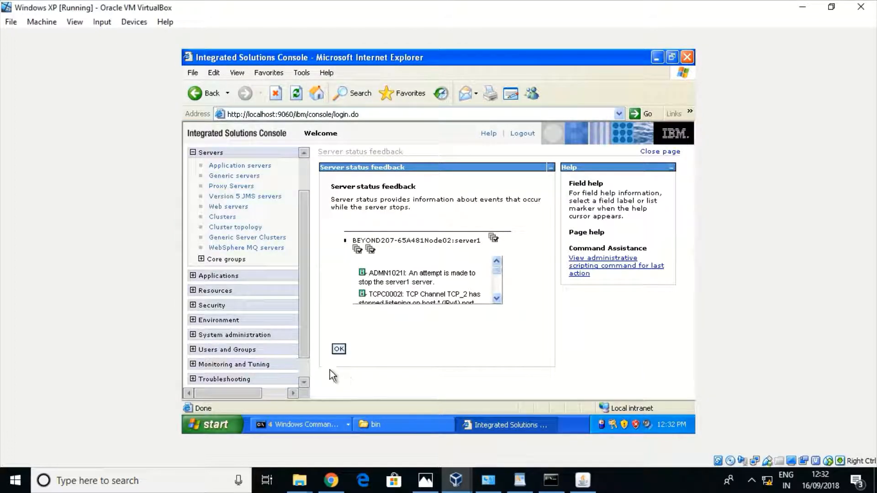
Return to the servers list and check the stopServer output in the command prompt
click(339, 349)
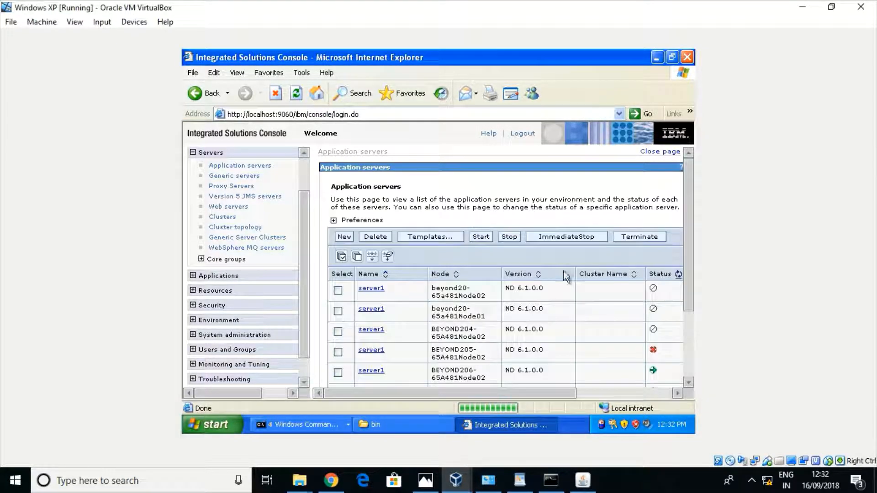
drag(686, 204, 681, 254)
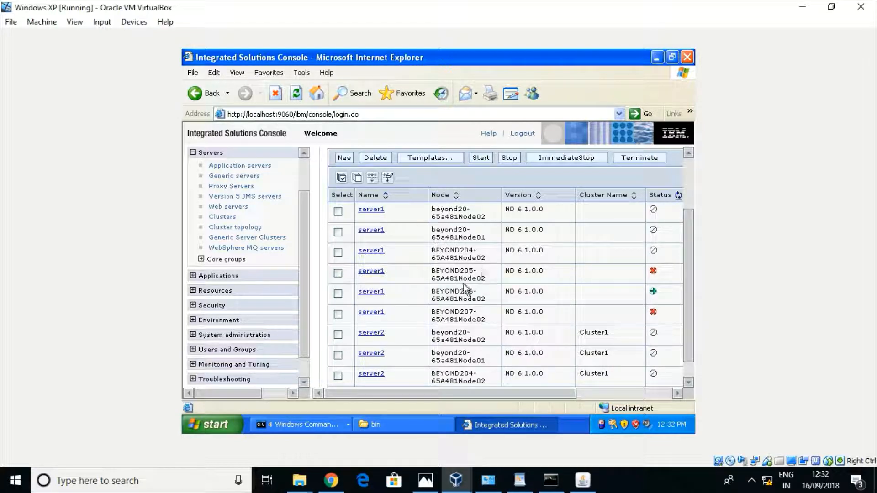
click(292, 425)
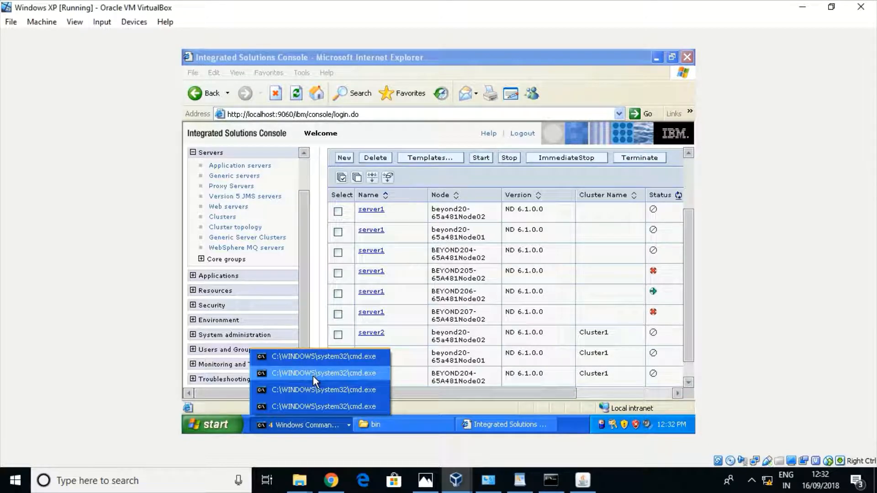
click(314, 376)
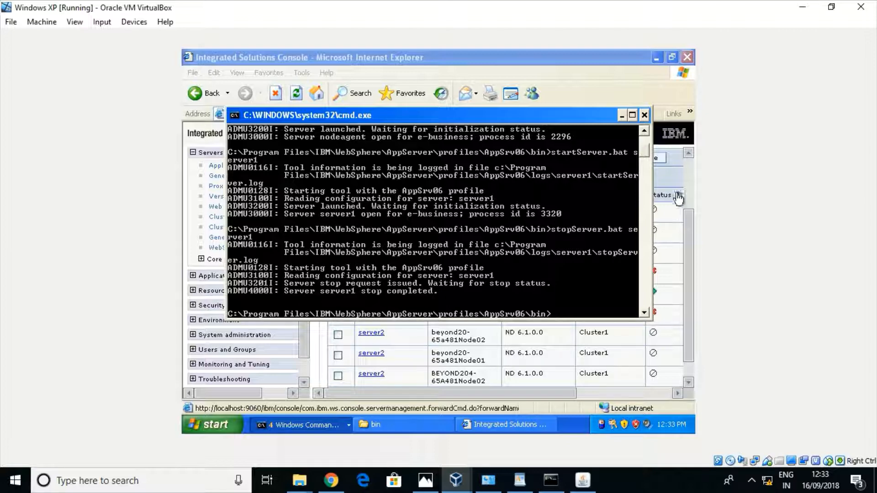
Refresh the Application servers status, showing server1 stopped on BEYOND205, 206 and 207
click(667, 177)
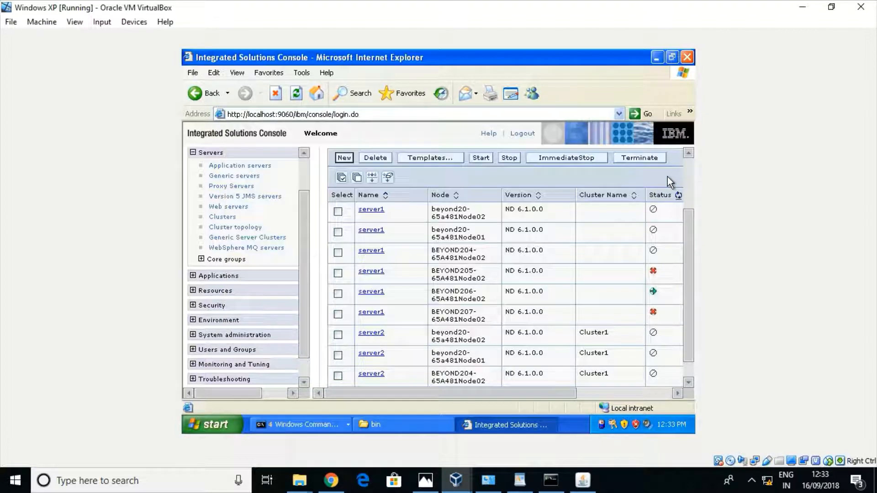
click(679, 197)
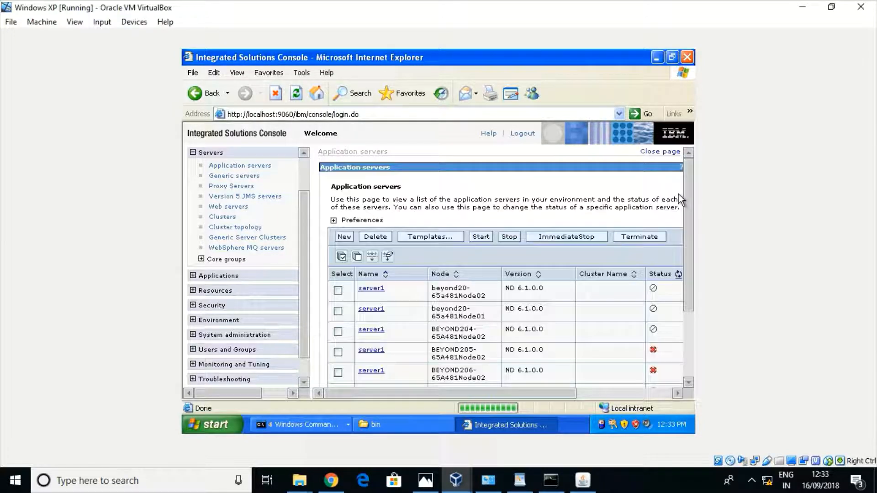
drag(685, 205, 682, 253)
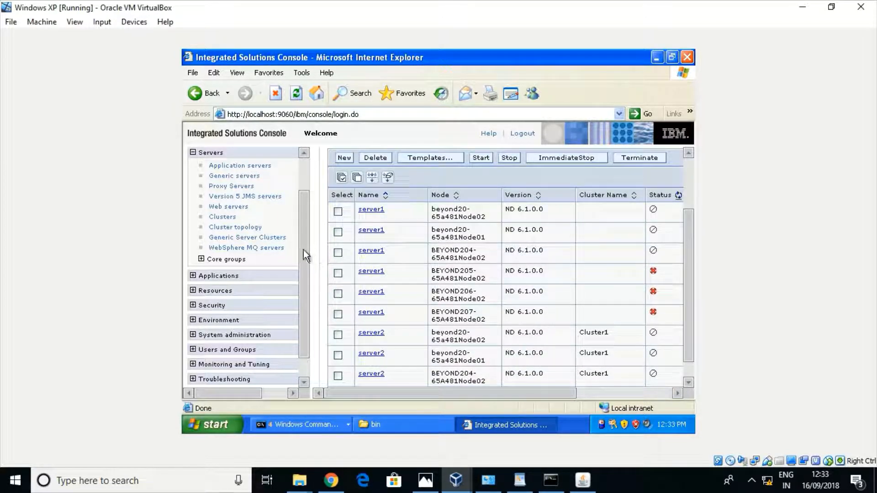
drag(303, 250, 305, 296)
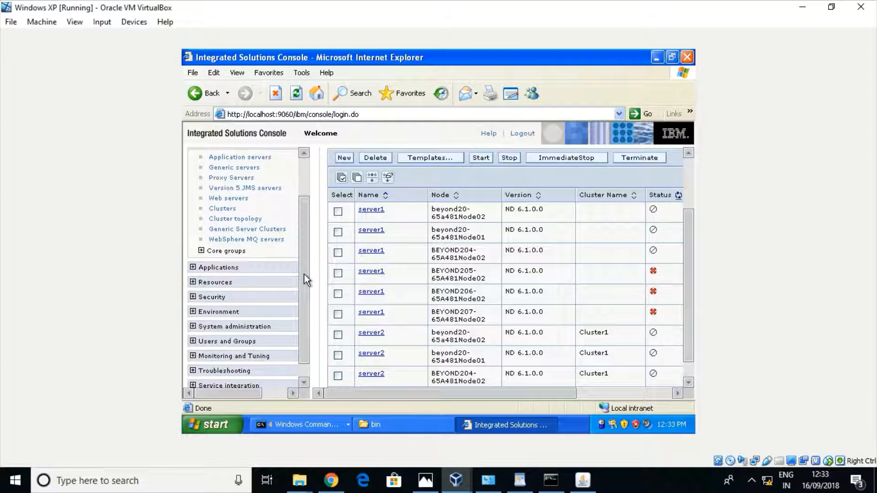
drag(303, 274, 303, 293)
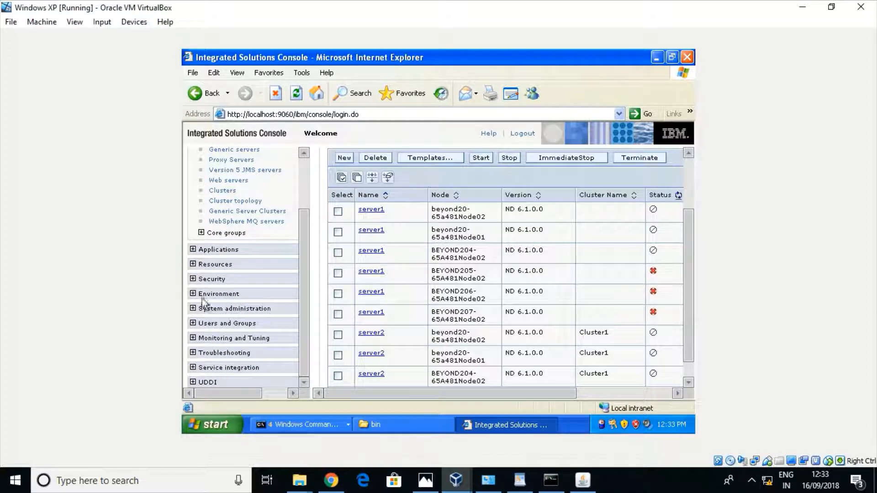
Open System administration > Node agents and scroll through all six node agents
click(192, 309)
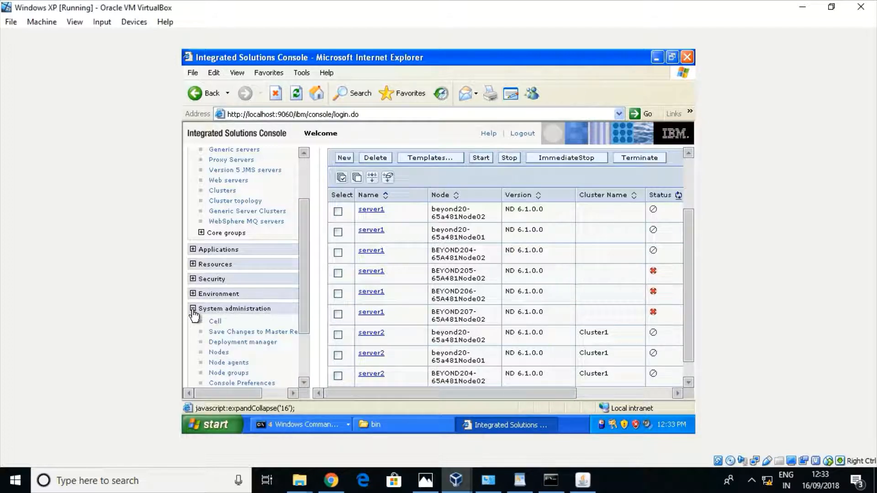
click(222, 364)
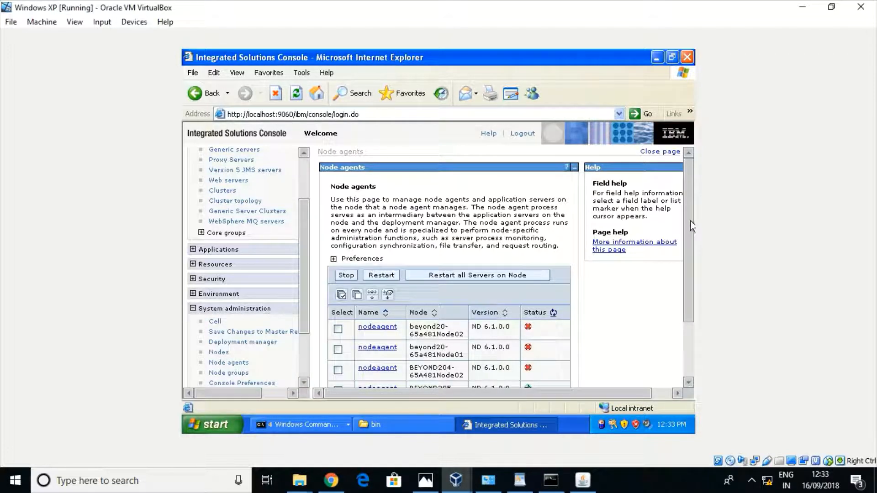
drag(691, 222, 689, 281)
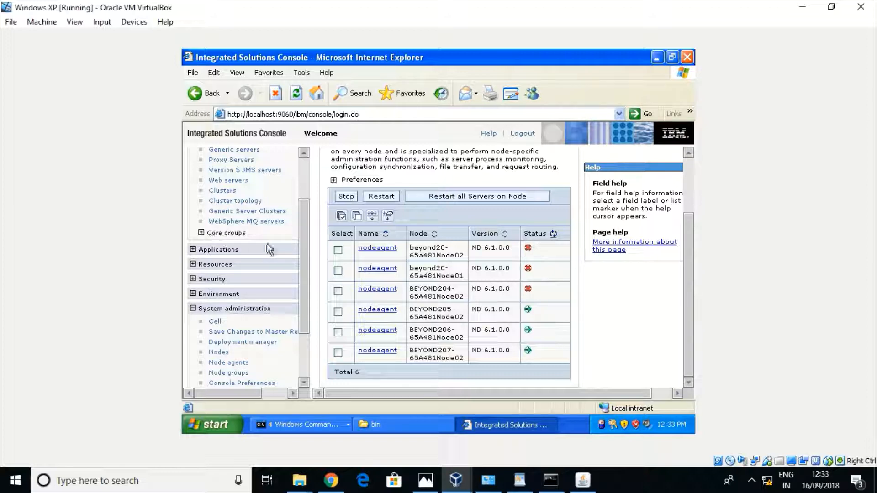
drag(303, 276, 306, 238)
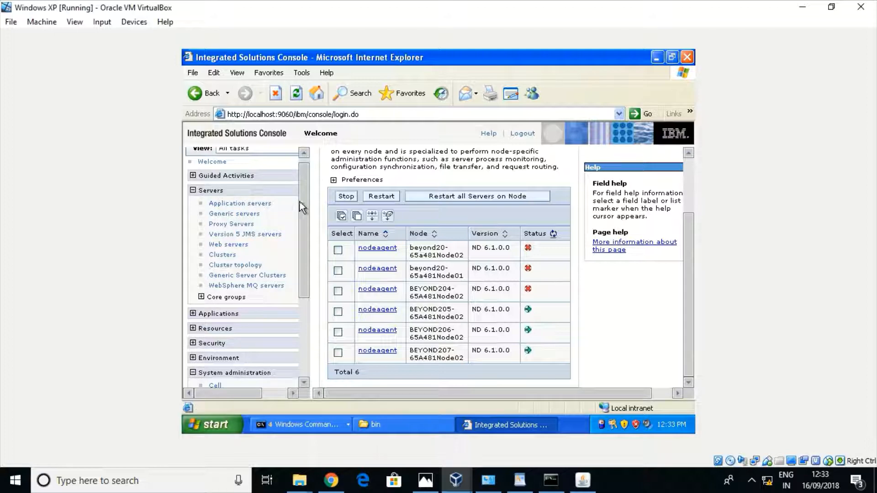
drag(303, 205, 302, 180)
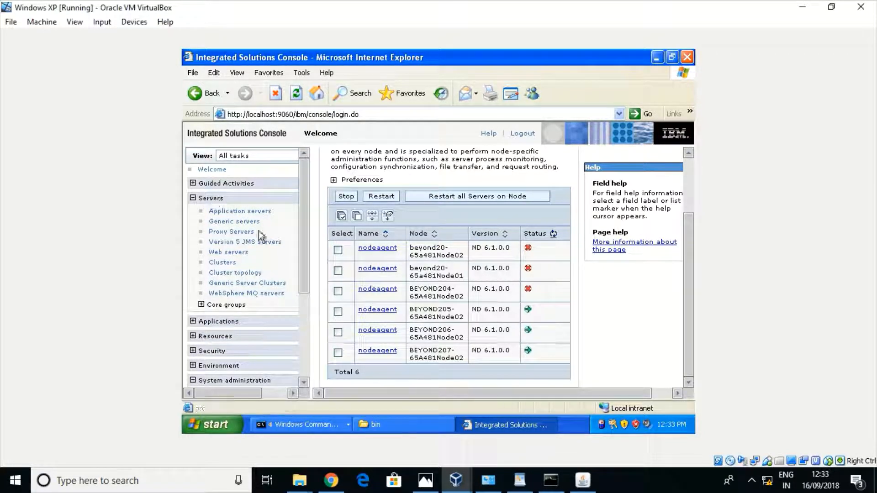
From Servers > Clusters, start a new cluster and enter Cluster2 as its name
click(222, 263)
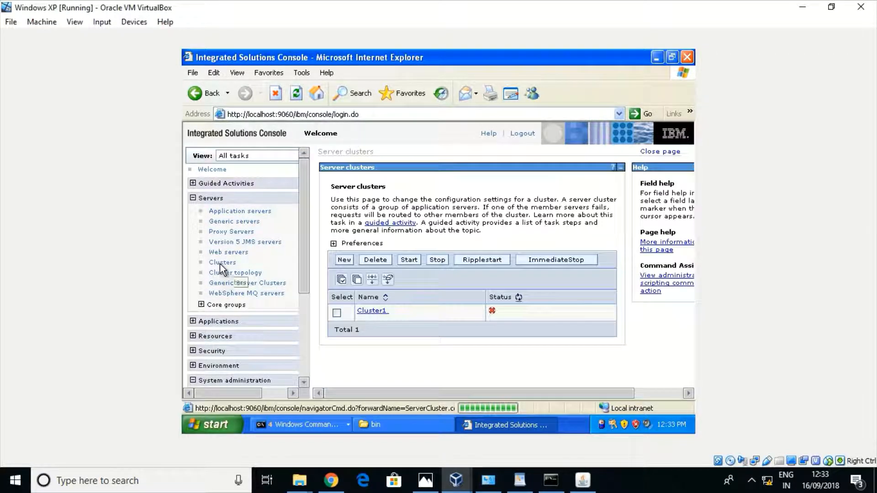
click(344, 259)
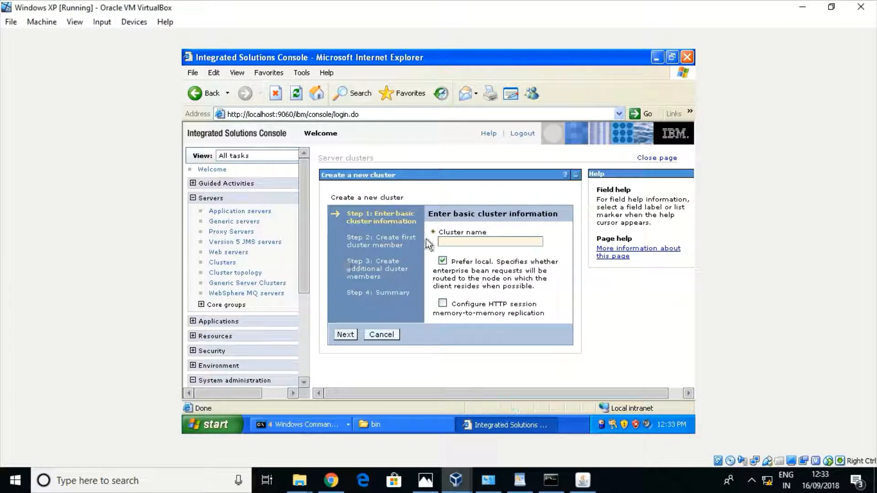
click(454, 241)
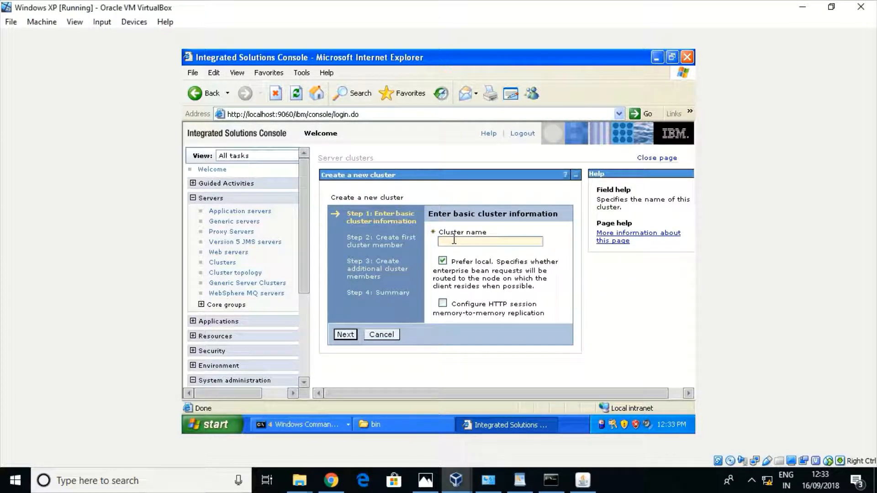
text(Cluste)
text(r1)
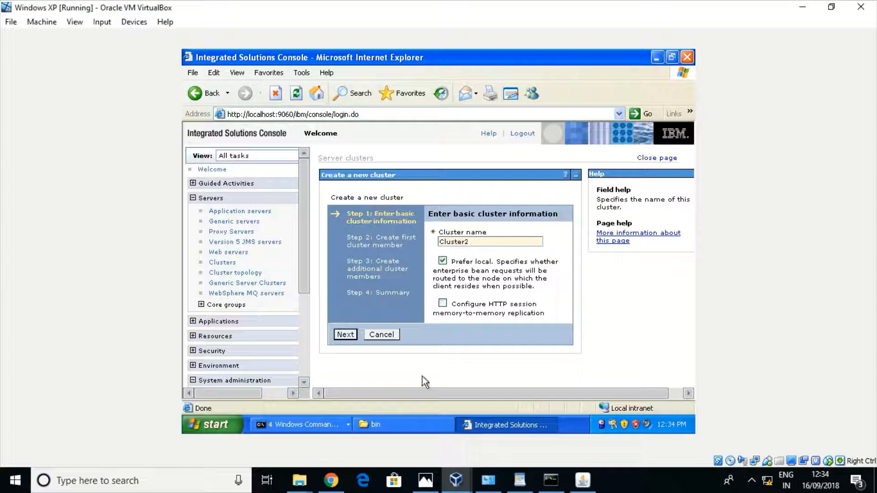
Advance to the first cluster member page and enter server2 as the member name
click(345, 336)
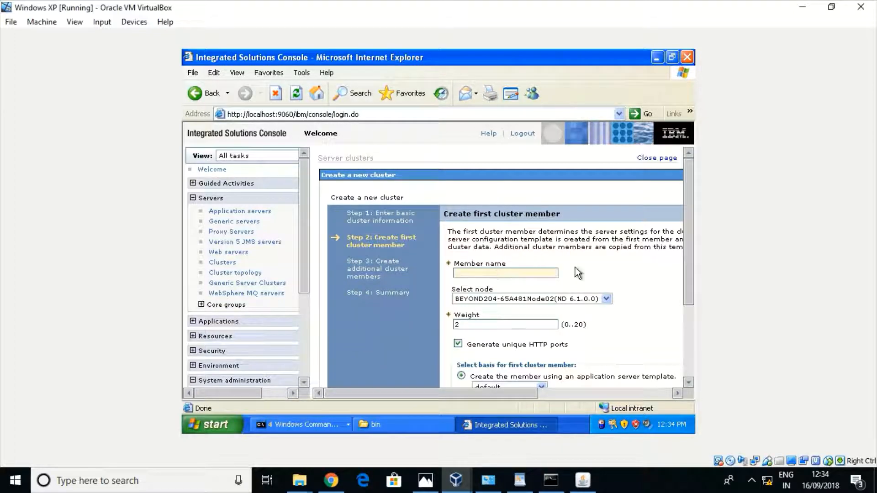
drag(691, 216, 685, 243)
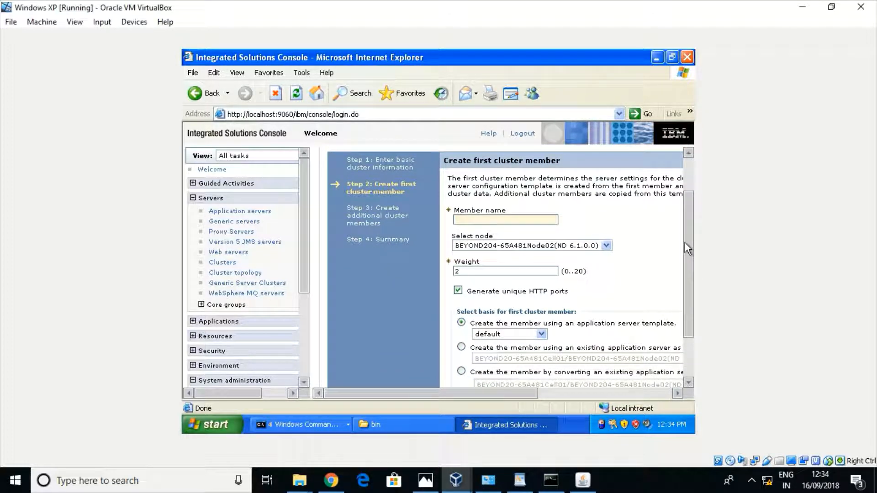
click(503, 217)
text(server2)
drag(690, 237, 687, 265)
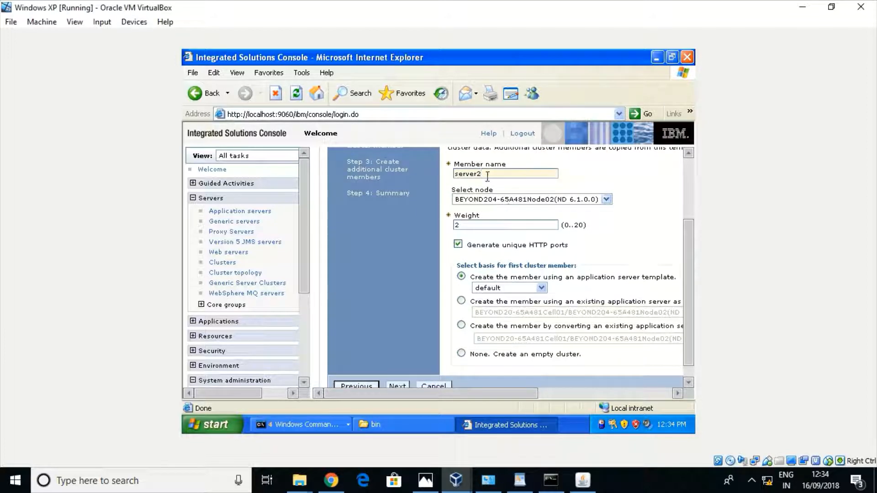
Base the member on an existing application server on node BEYOND205, then bring up the notes
click(462, 301)
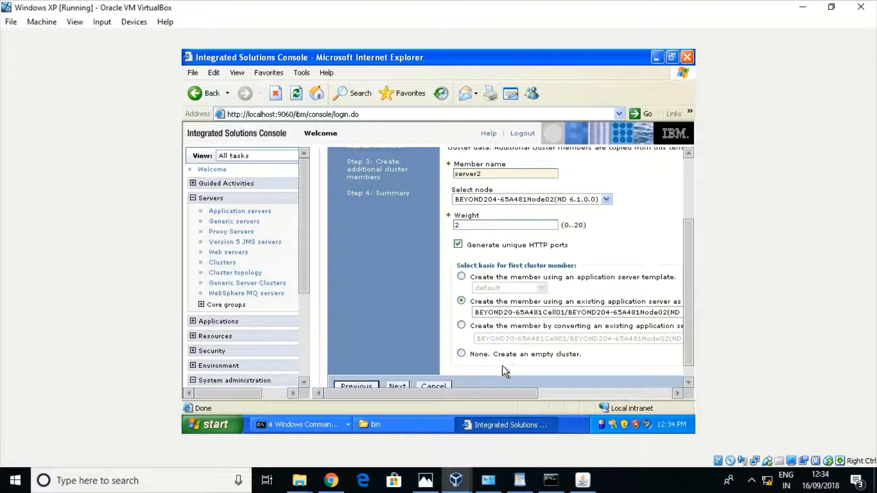
mouse_move(479, 391)
mouse_down()
mouse_move(528, 394)
mouse_move(492, 396)
mouse_up()
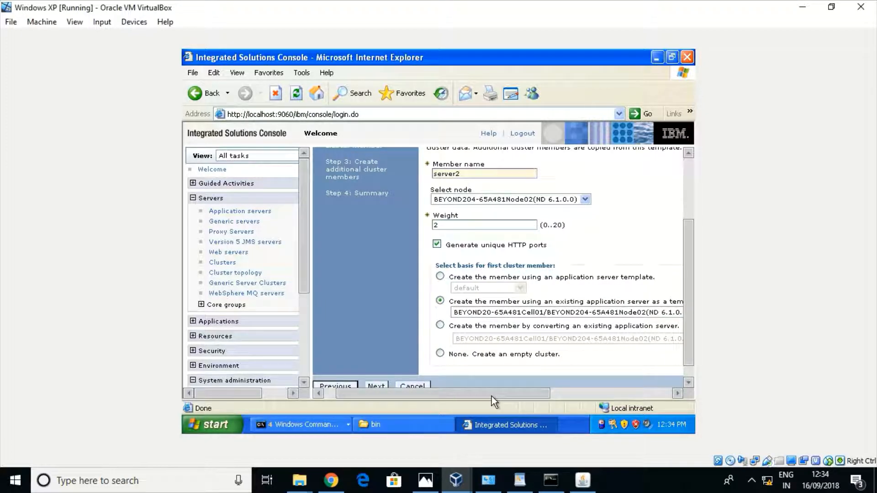
click(585, 200)
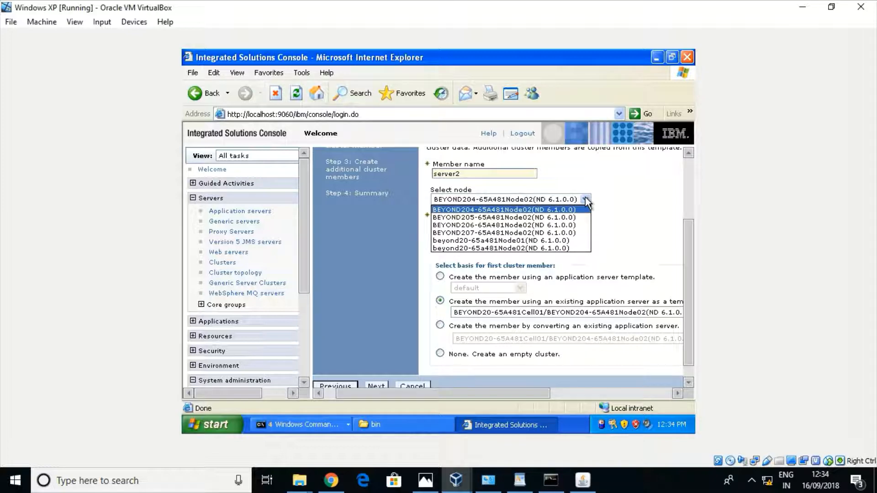
click(463, 217)
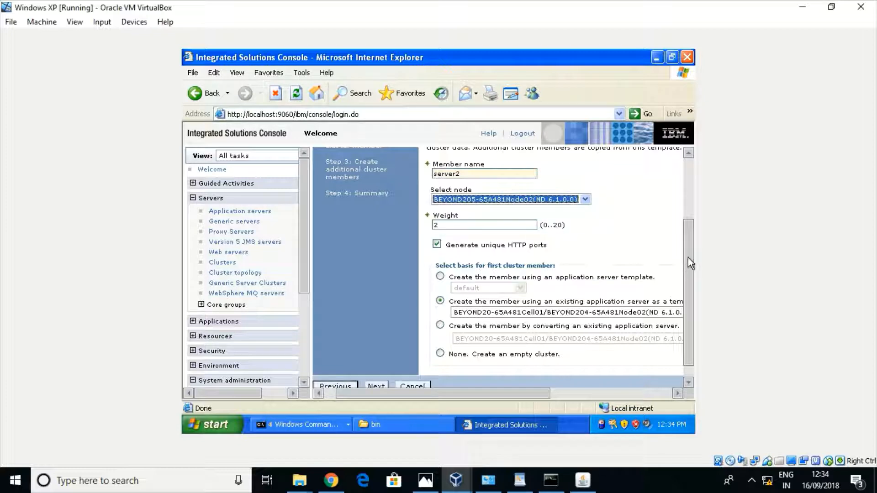
scroll(689, 264, down, 1)
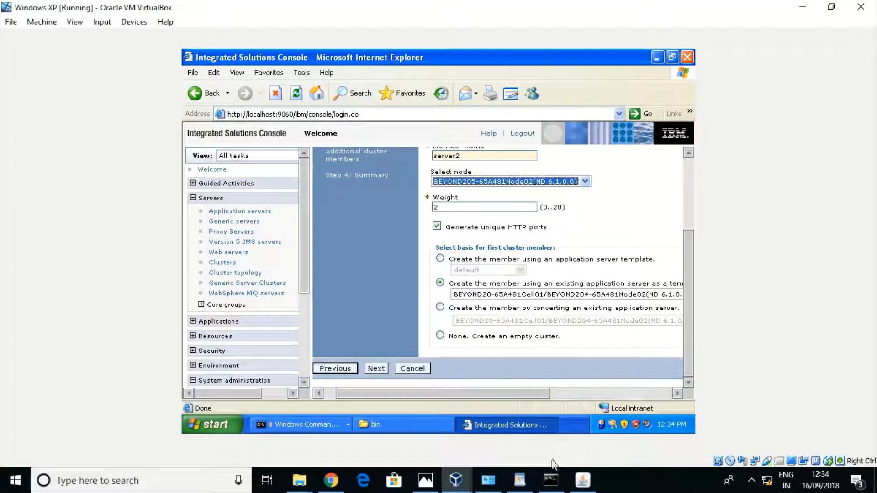
click(520, 481)
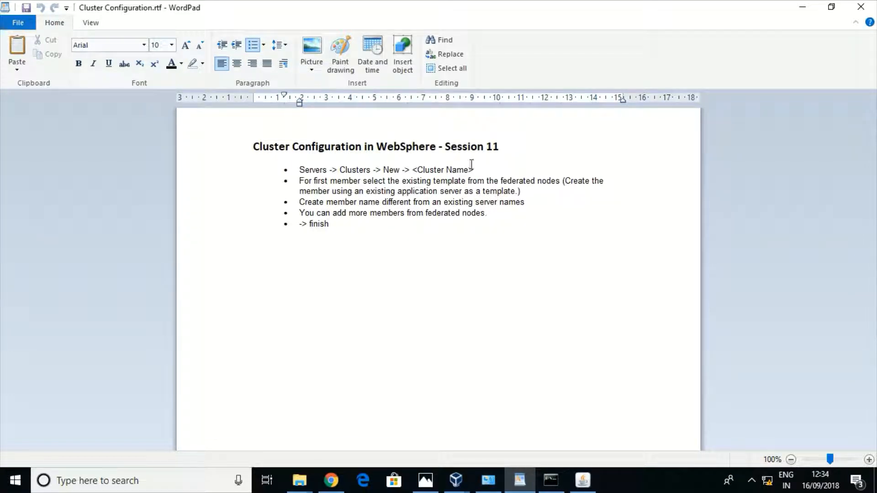
Highlight the notes on creating a cluster and using an existing template, then return to the VM
drag(477, 170, 298, 170)
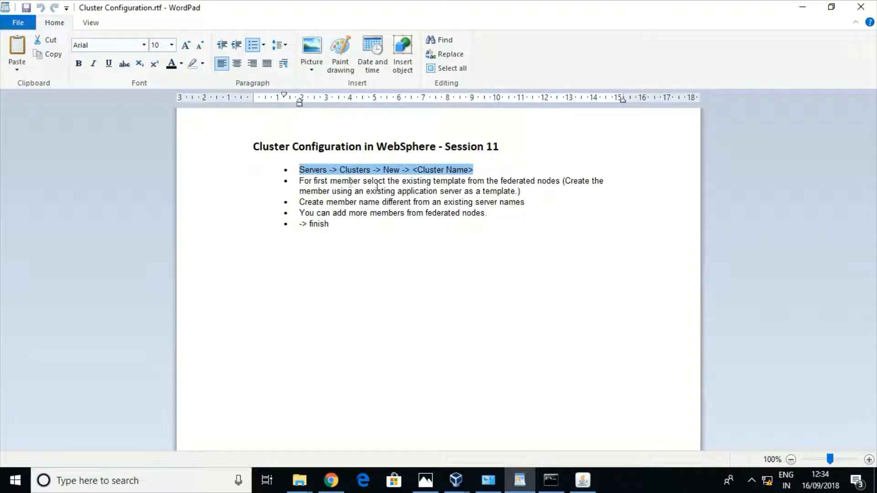
drag(562, 180, 376, 179)
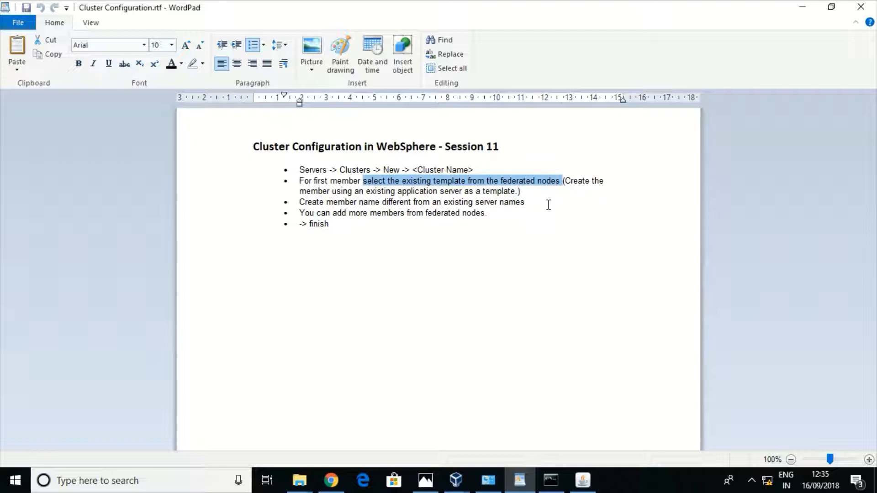
mouse_move(456, 480)
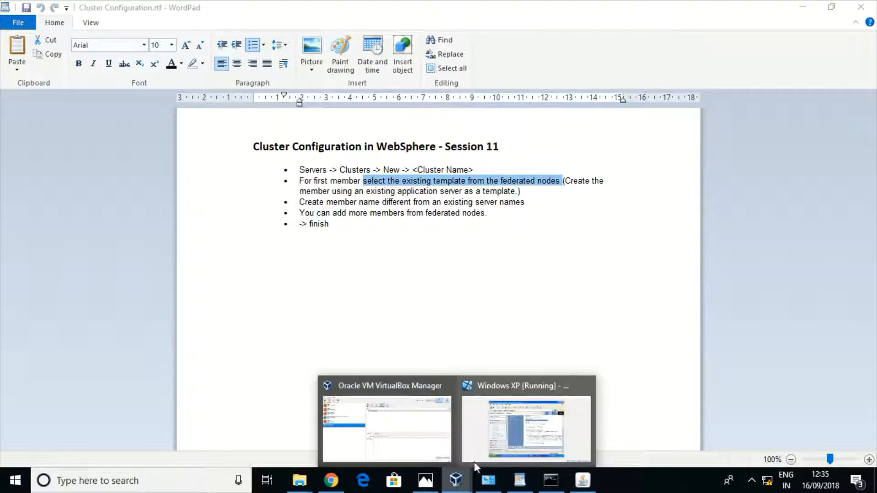
click(519, 430)
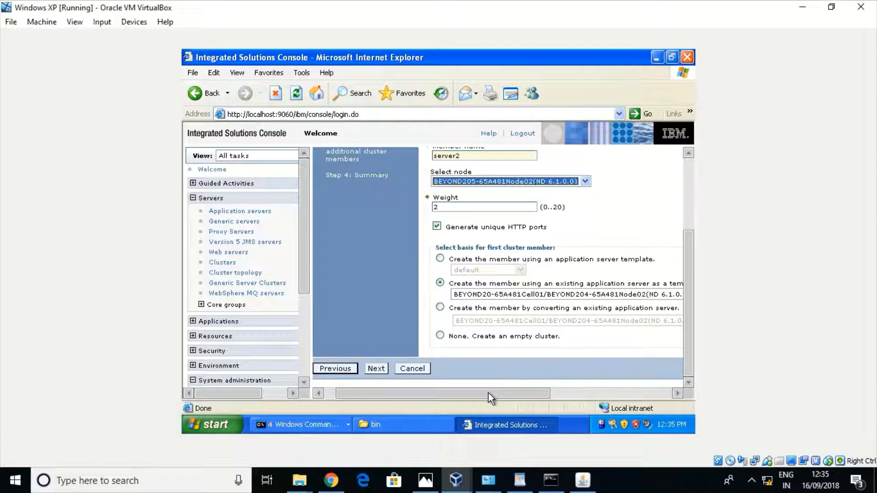
Leave the server2 first-member form and bring the Cluster Configuration.rtf notes forward
drag(489, 392, 519, 396)
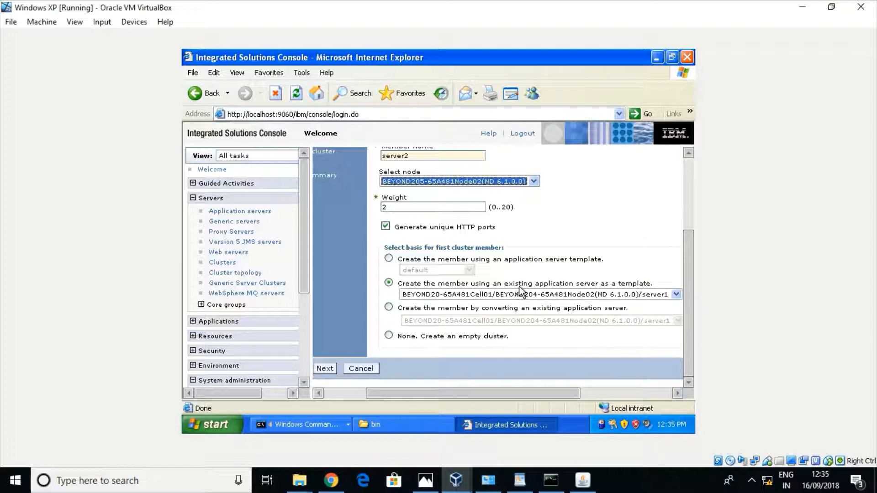
click(520, 480)
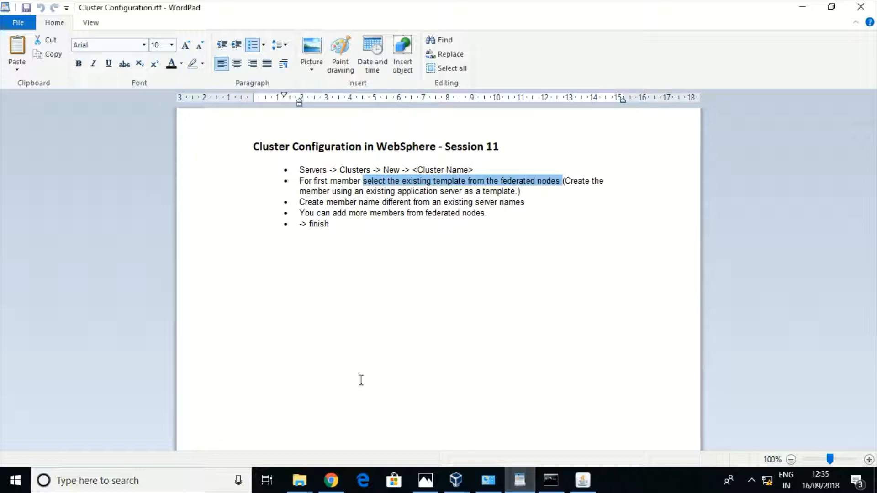
Bold the whole '(Create the member using an existing application server as a template.)' note, including 'template.)'
click(353, 236)
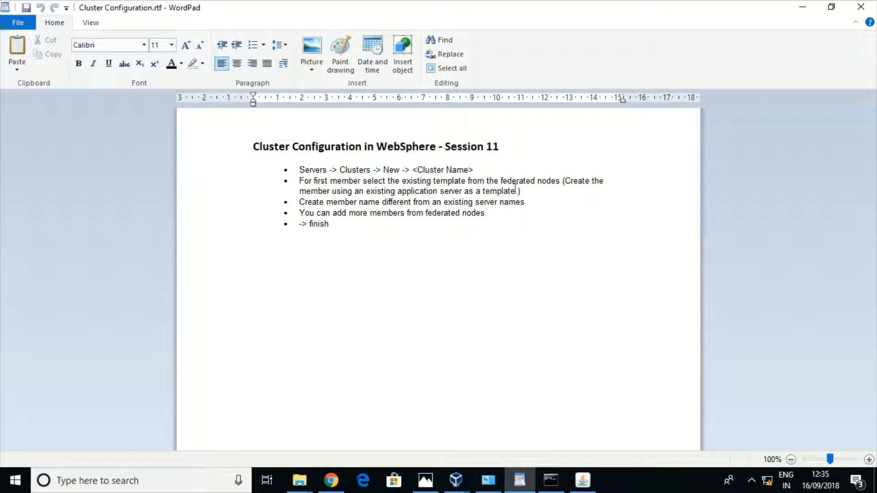
drag(516, 191, 565, 183)
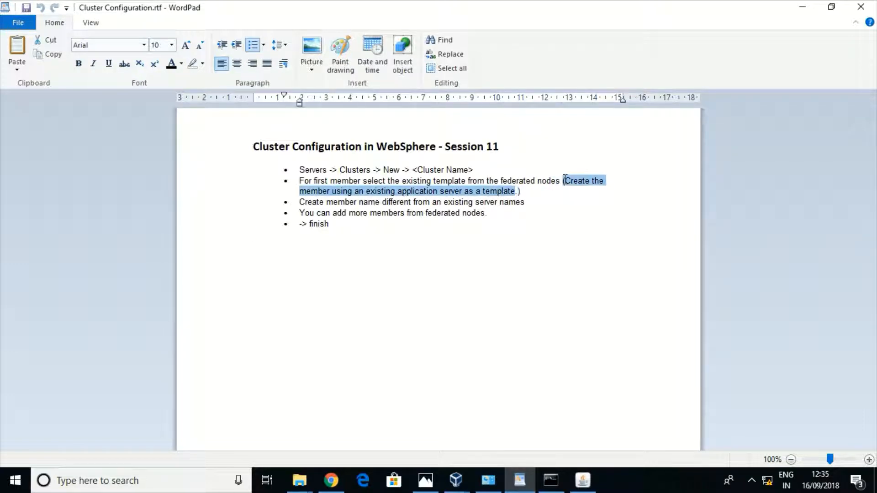
key(ctrl+b)
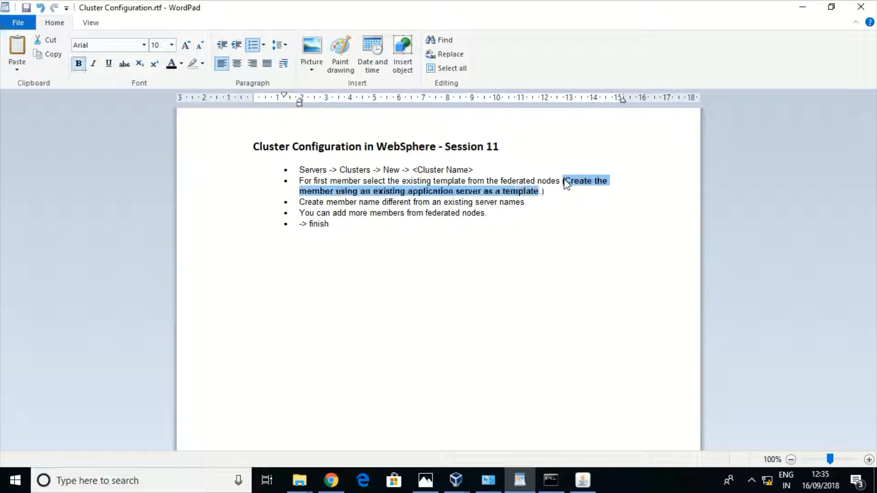
click(566, 192)
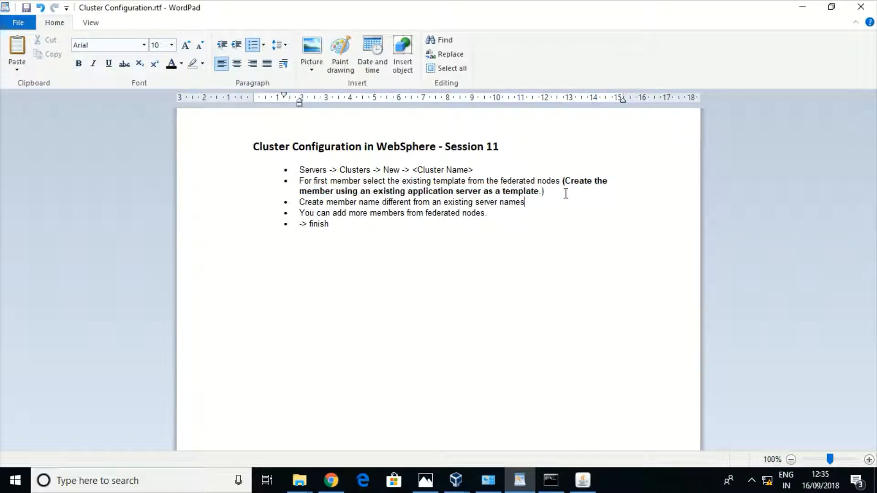
double_click(535, 192)
key(ctrl+b)
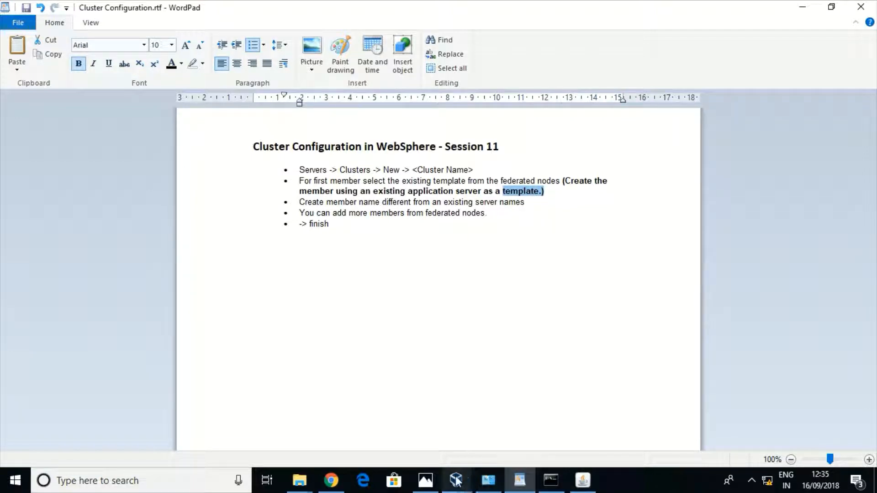
Back in the VM, accept first member server2 on BEYOND205 and advance to Create additional cluster members
mouse_move(456, 480)
click(509, 429)
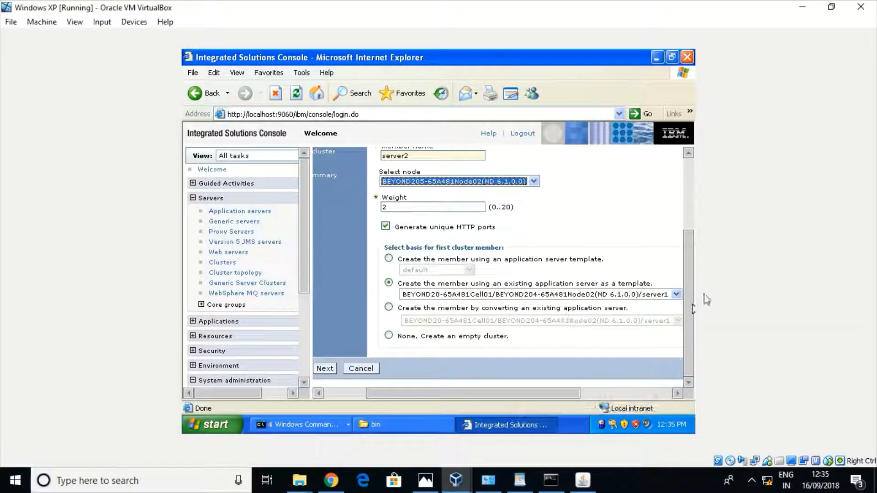
scroll(690, 297, up, 1)
scroll(690, 297, up, 3)
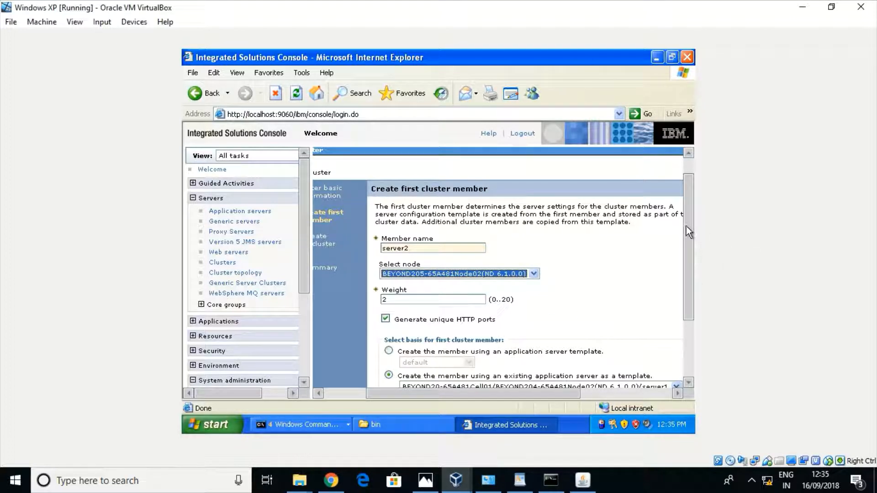
drag(686, 226, 684, 273)
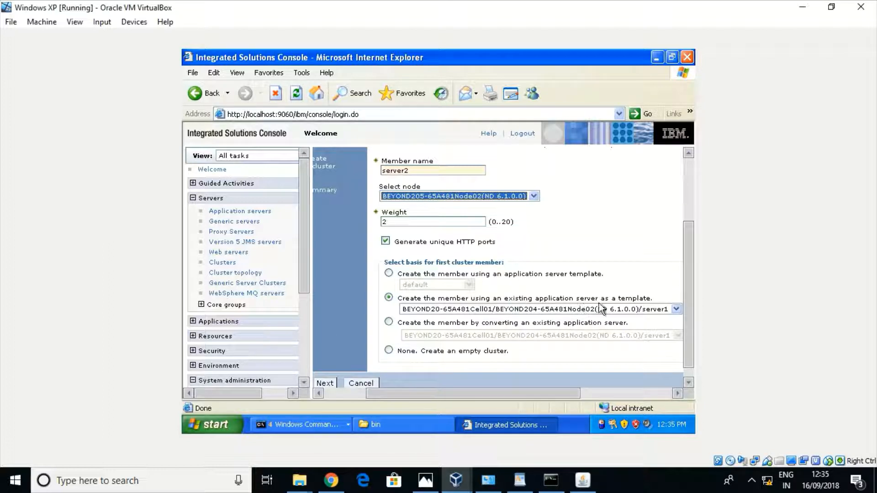
scroll(689, 309, down, 1)
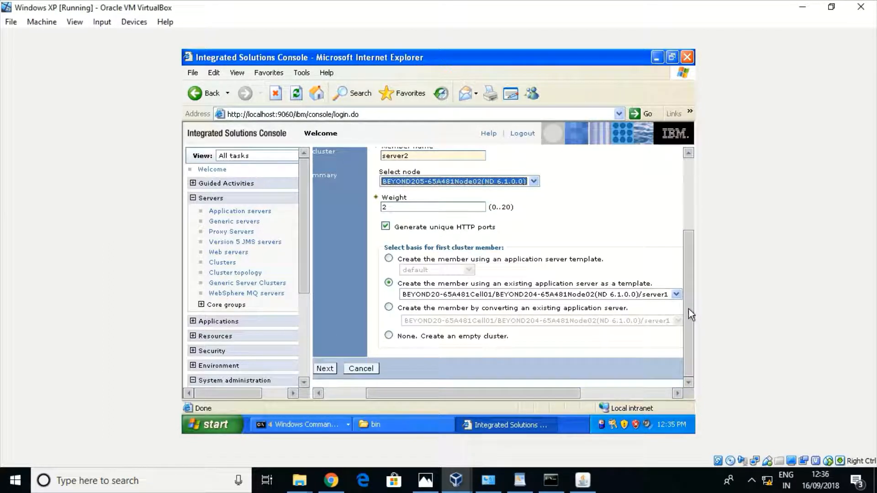
click(325, 368)
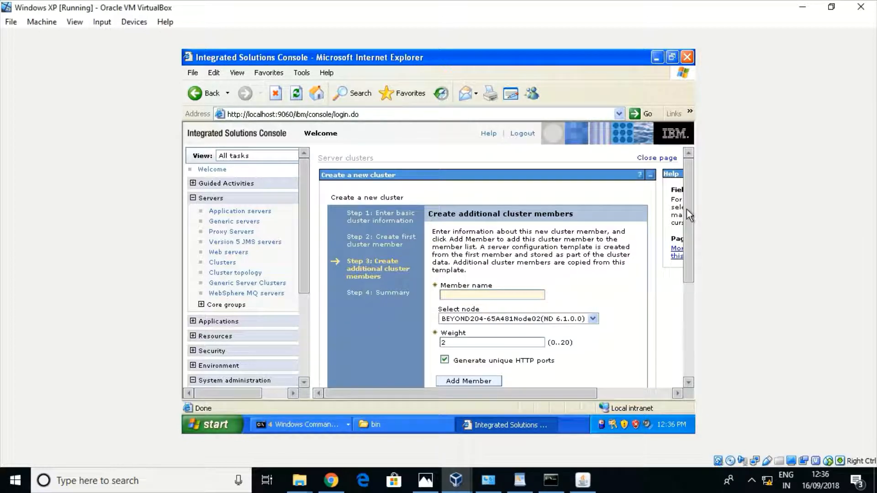
Add a second server2 member on node BEYOND206-65A481Node02 to the member list
drag(686, 206, 681, 306)
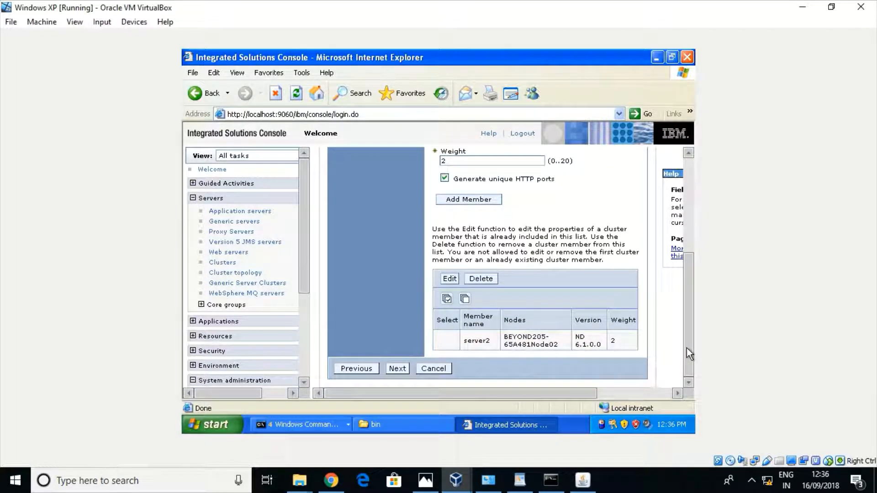
drag(688, 348, 693, 307)
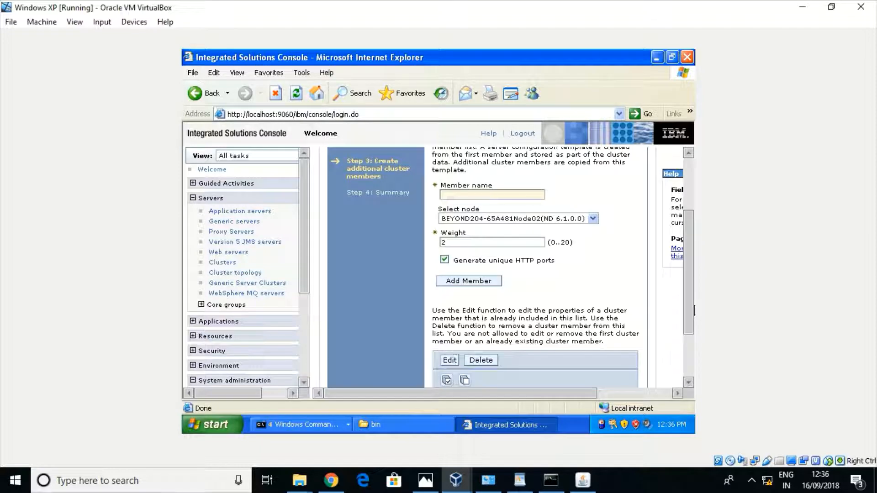
click(458, 200)
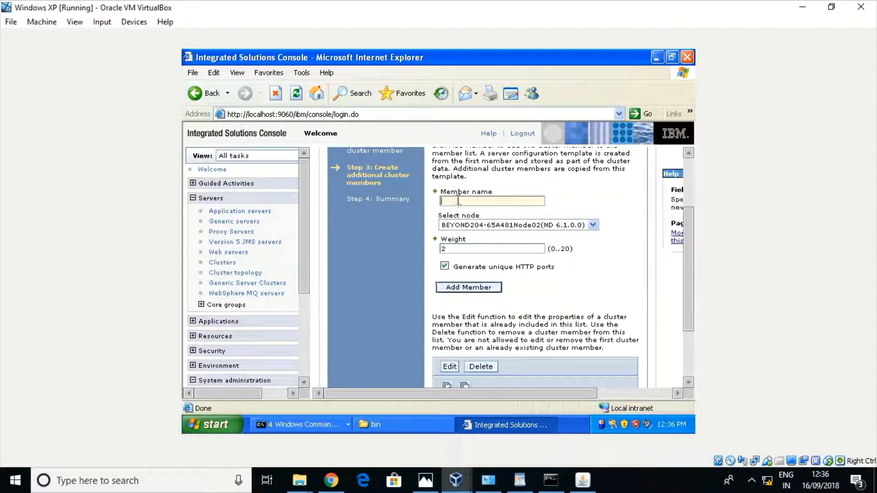
text(server)
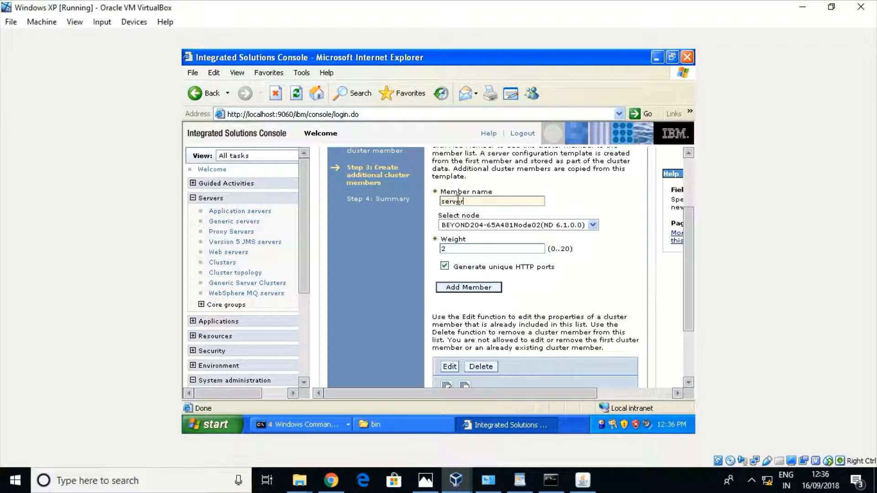
text(2)
mouse_move(686, 240)
mouse_down()
mouse_move(688, 283)
mouse_move(689, 241)
mouse_up()
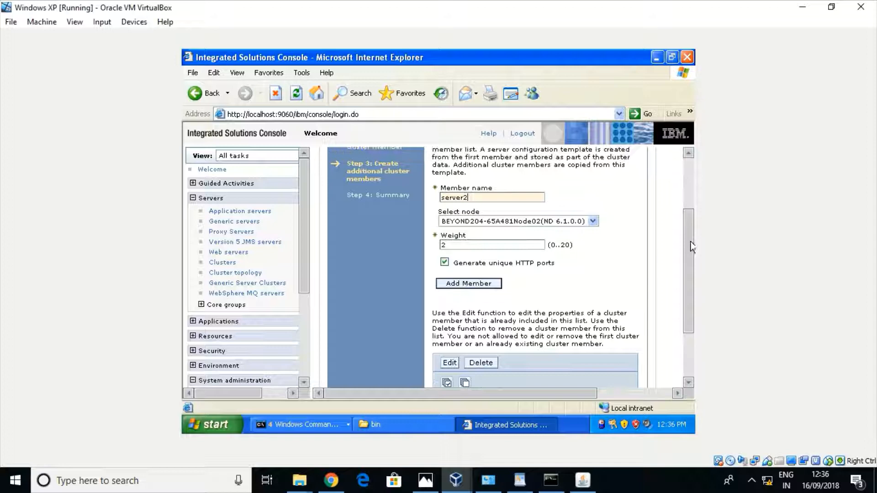
click(592, 220)
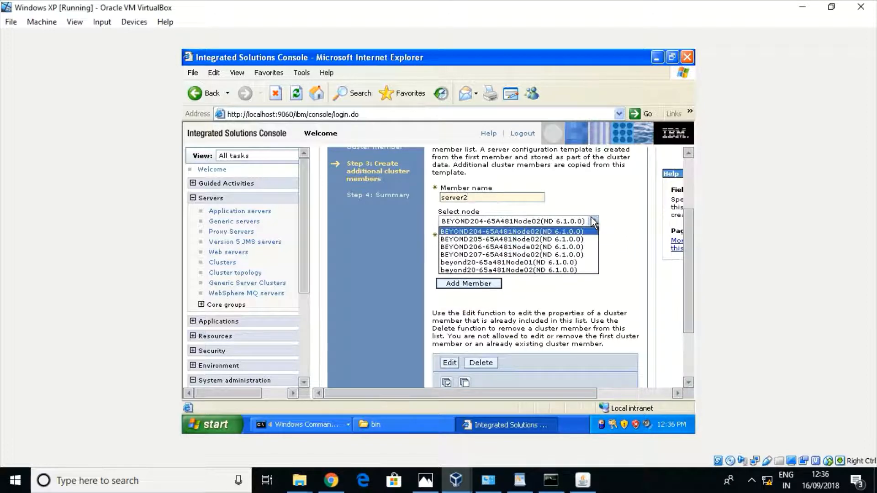
click(466, 247)
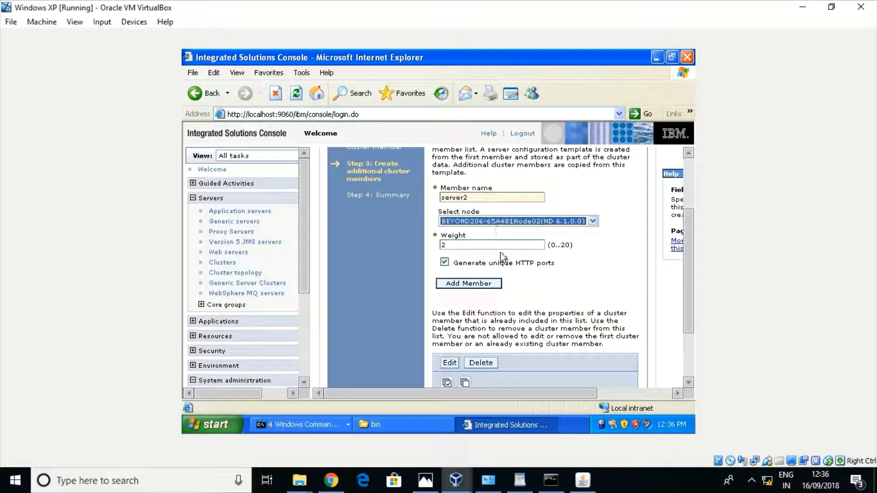
click(465, 284)
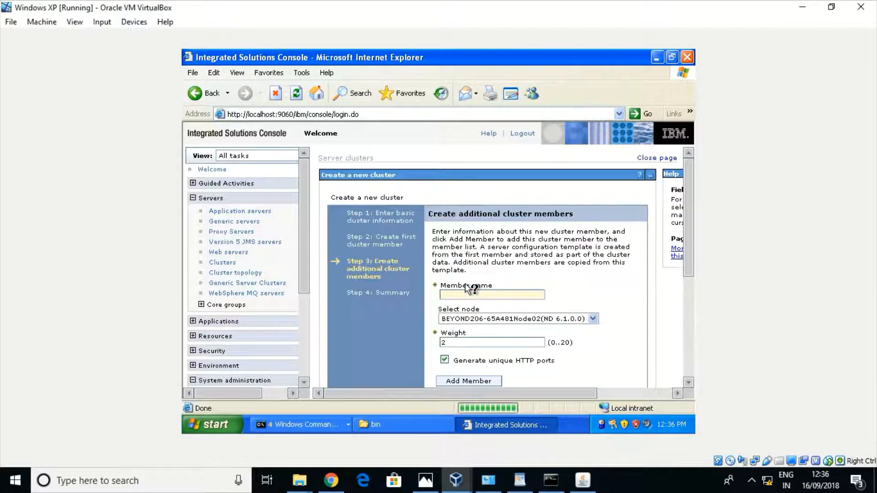
drag(692, 188, 687, 295)
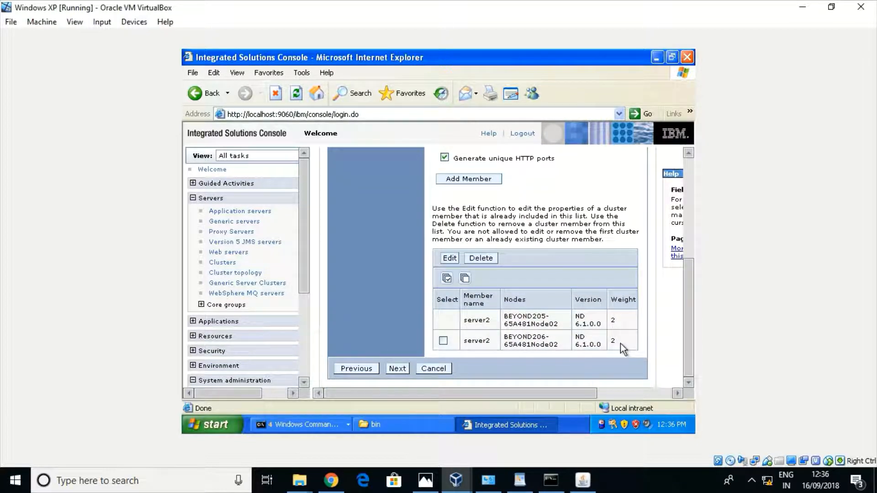
drag(623, 344, 542, 339)
Review the Cluster2 summary with both server2 members and finish the wizard
click(400, 371)
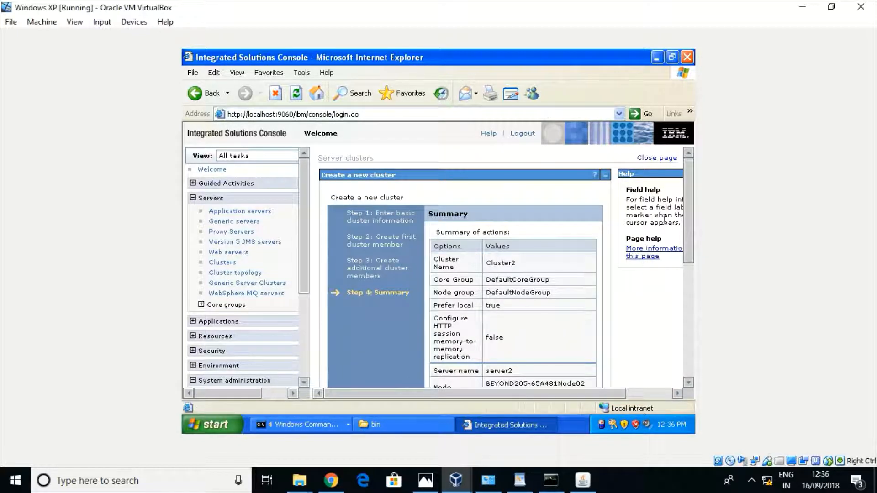
mouse_move(689, 206)
mouse_down()
mouse_move(692, 264)
mouse_move(687, 315)
mouse_move(688, 236)
mouse_move(678, 292)
mouse_move(683, 234)
mouse_move(678, 340)
mouse_up()
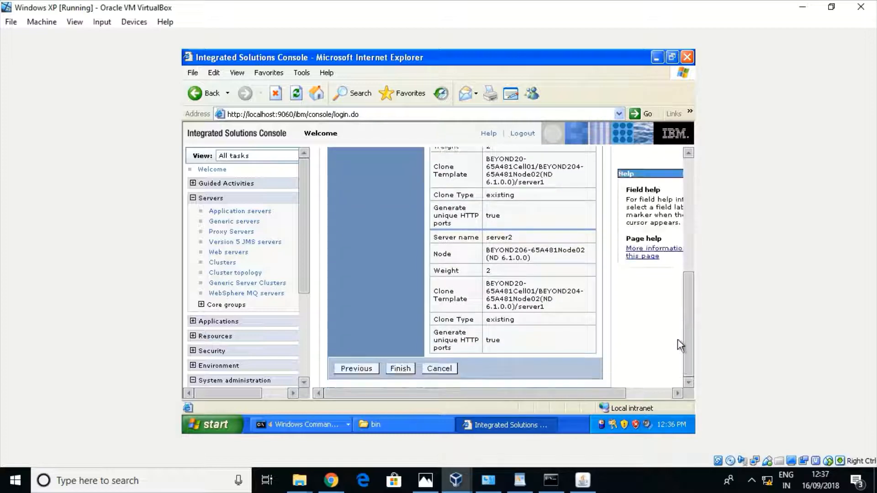
click(399, 370)
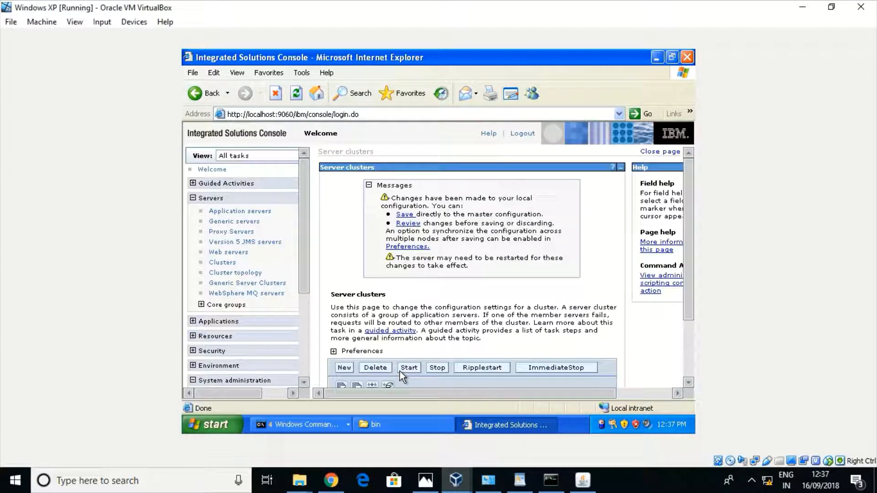
Save to the master configuration and open Cluster2's Cluster members list
click(404, 217)
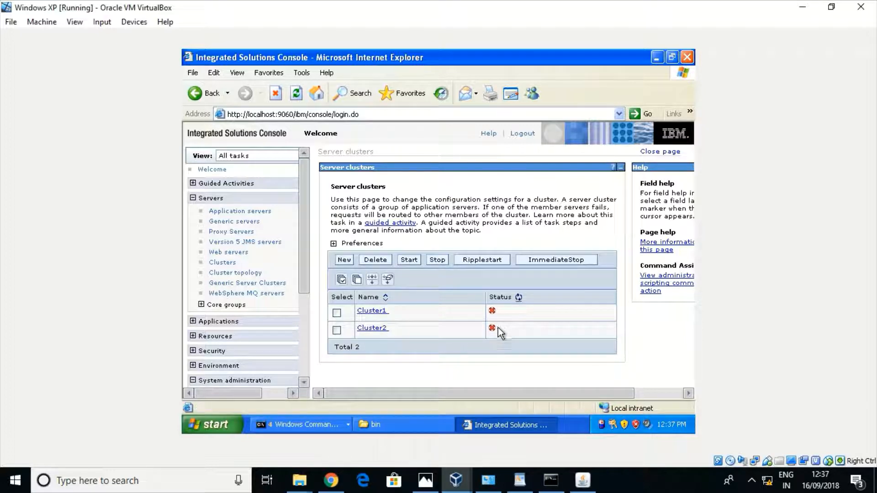
click(375, 330)
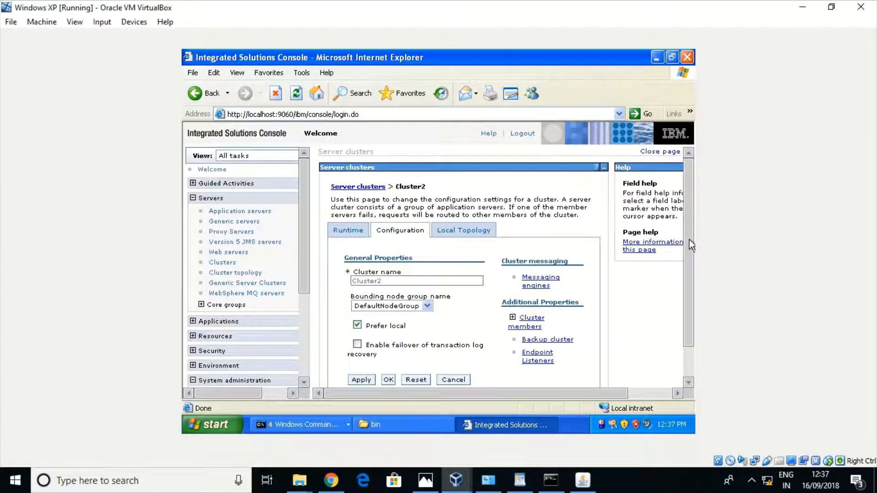
scroll(685, 314, down, 2)
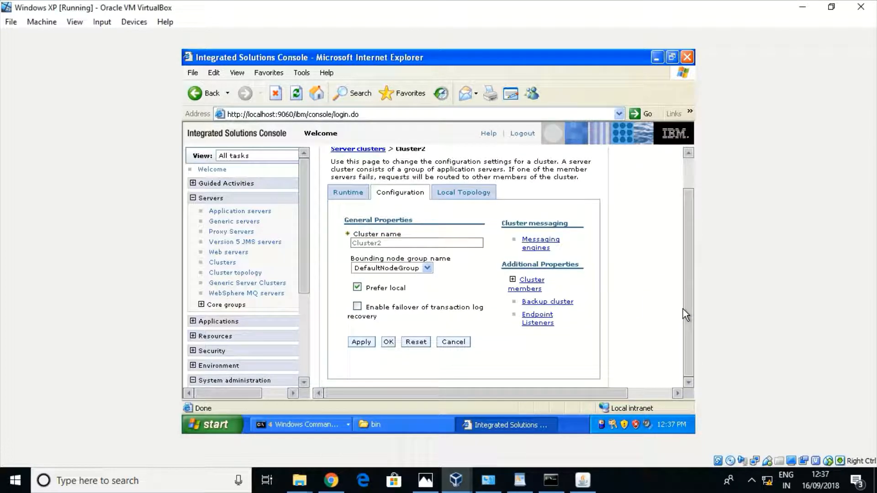
click(529, 285)
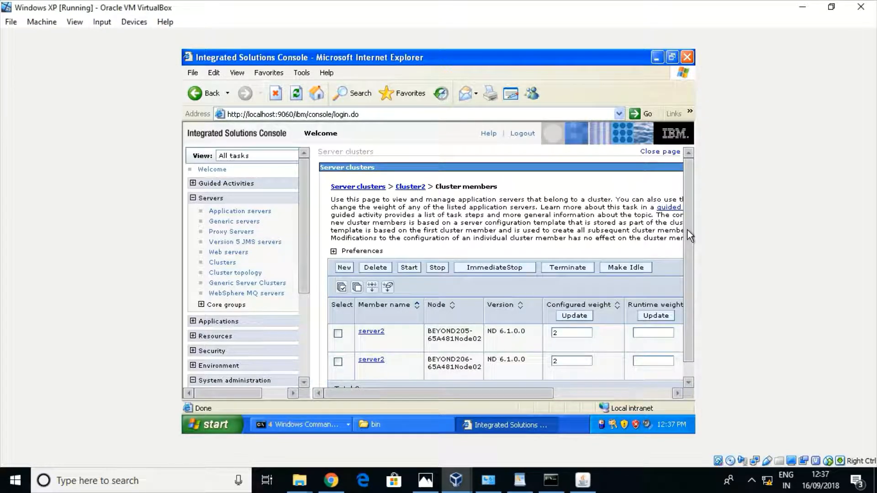
scroll(690, 265, down, 1)
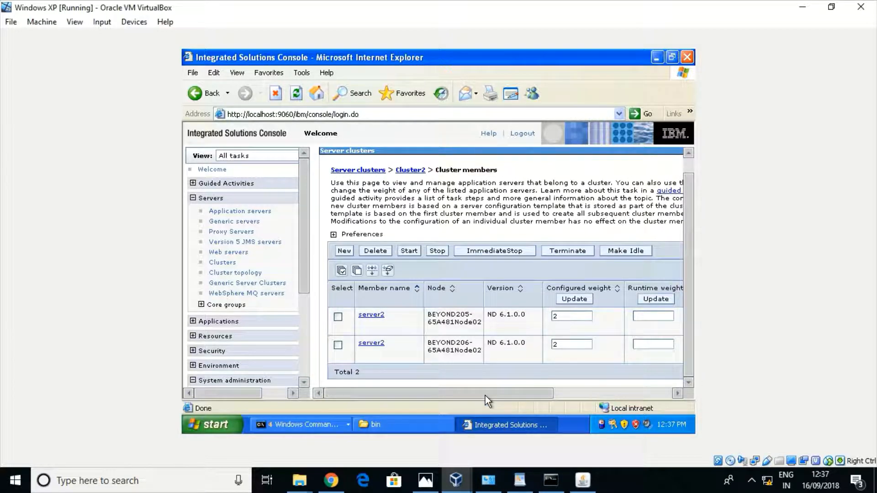
drag(485, 395, 440, 393)
click(338, 317)
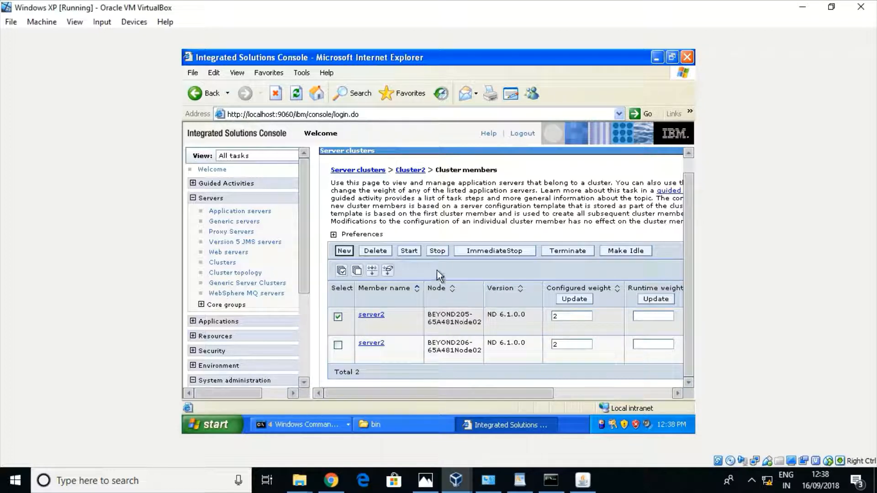
click(408, 251)
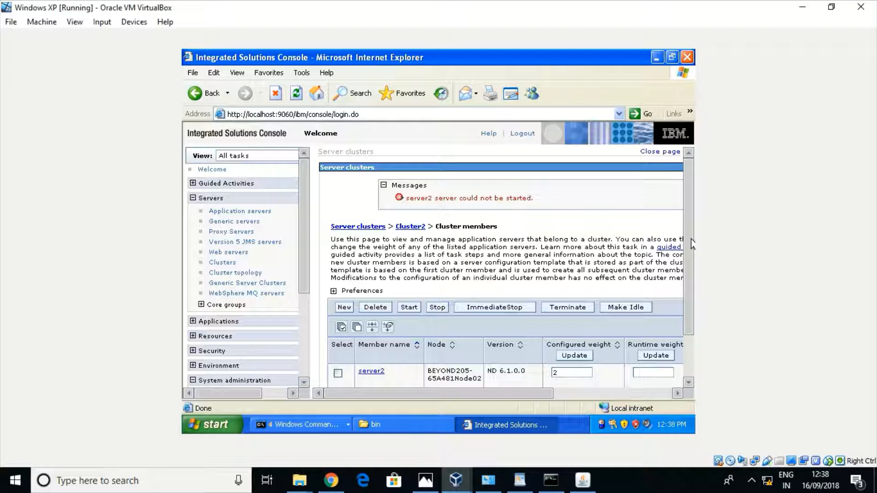
drag(691, 239, 691, 297)
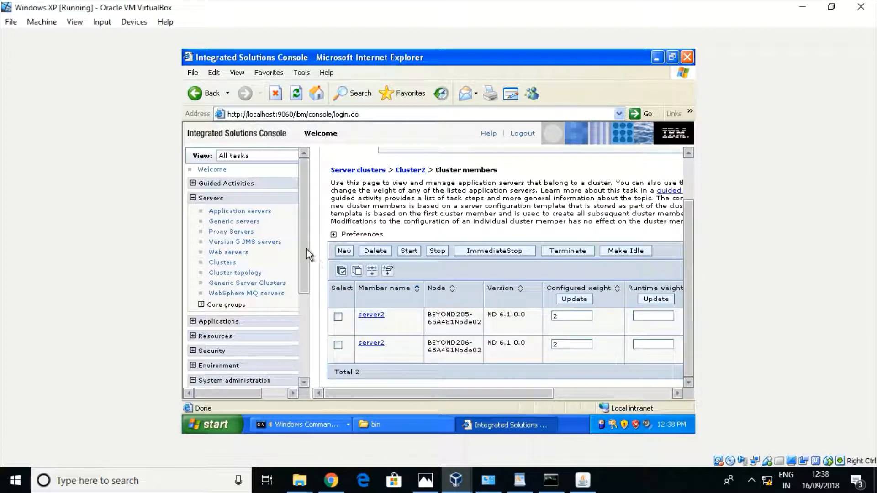
drag(306, 250, 305, 328)
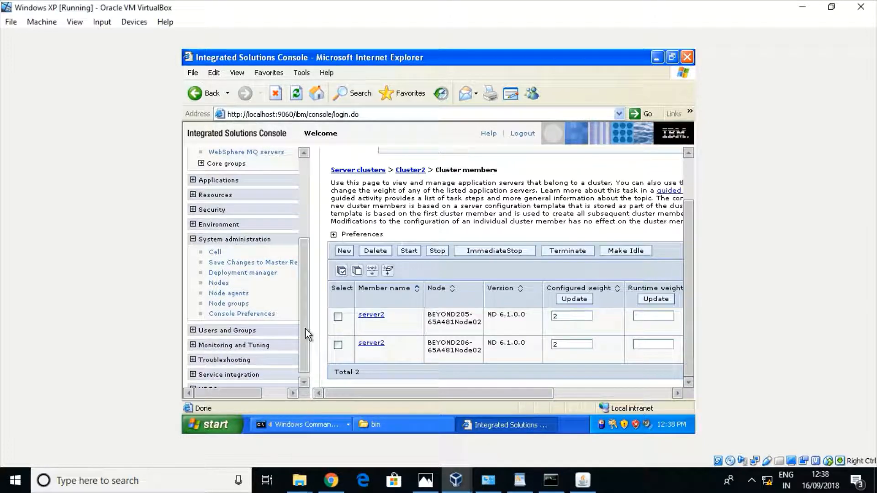
Open System administration > Node agents and review the node agents
click(230, 294)
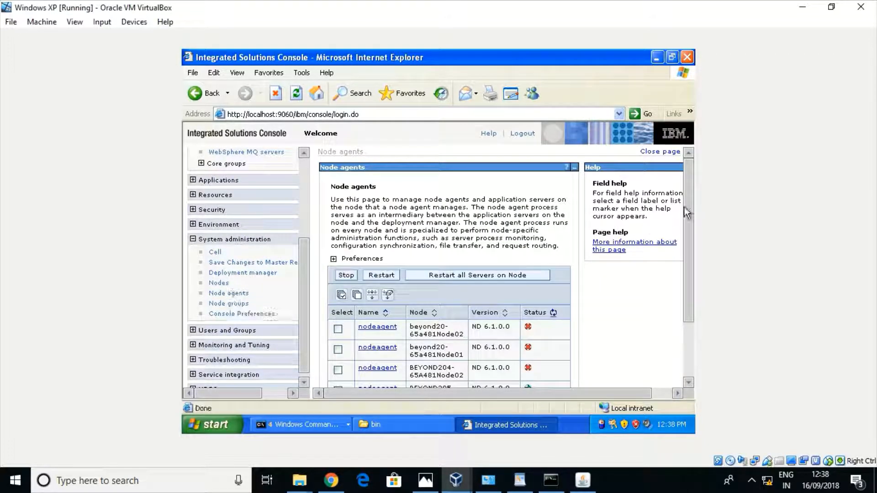
drag(690, 219, 684, 281)
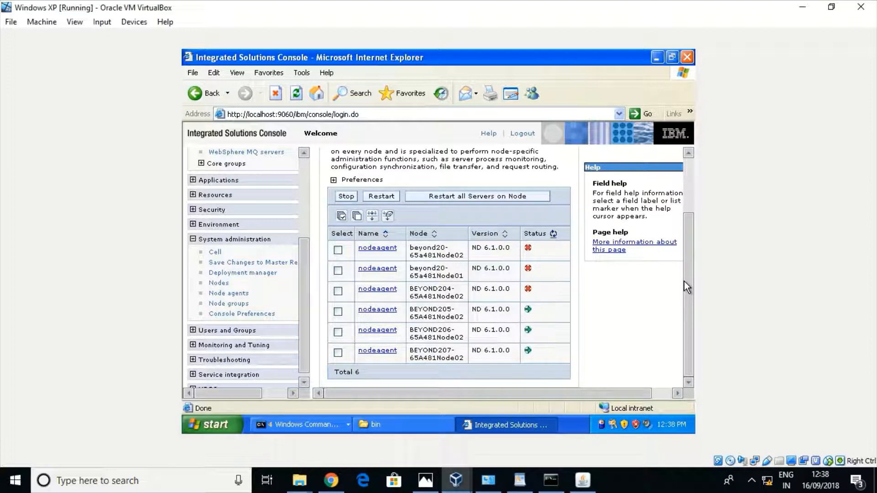
drag(685, 282, 686, 222)
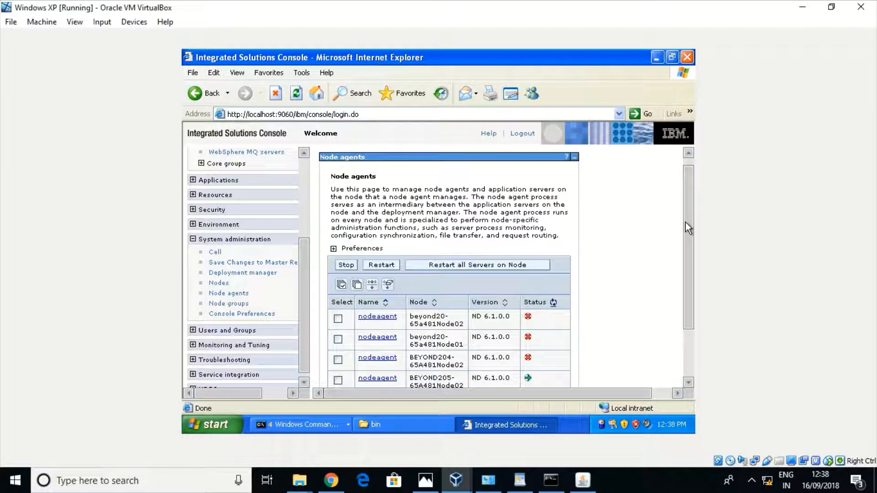
click(305, 171)
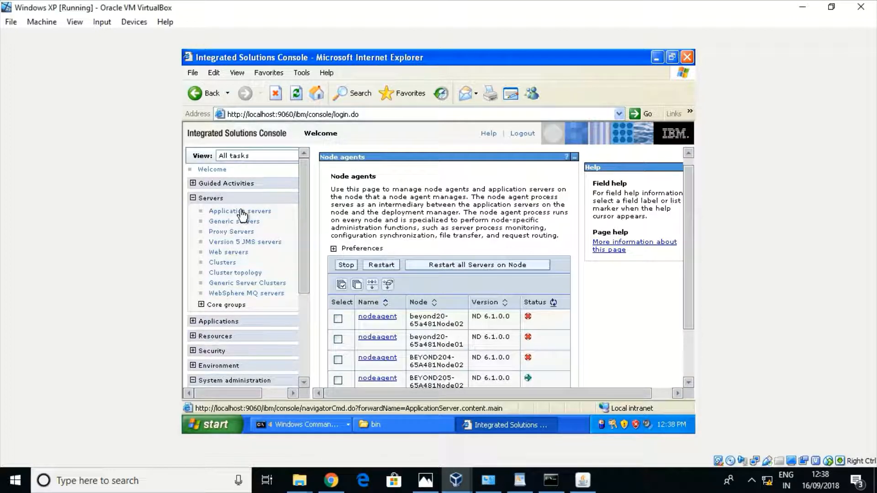
List all 11 application servers, including Cluster2's stopped server2 members on BEYOND205 and BEYOND206
click(242, 213)
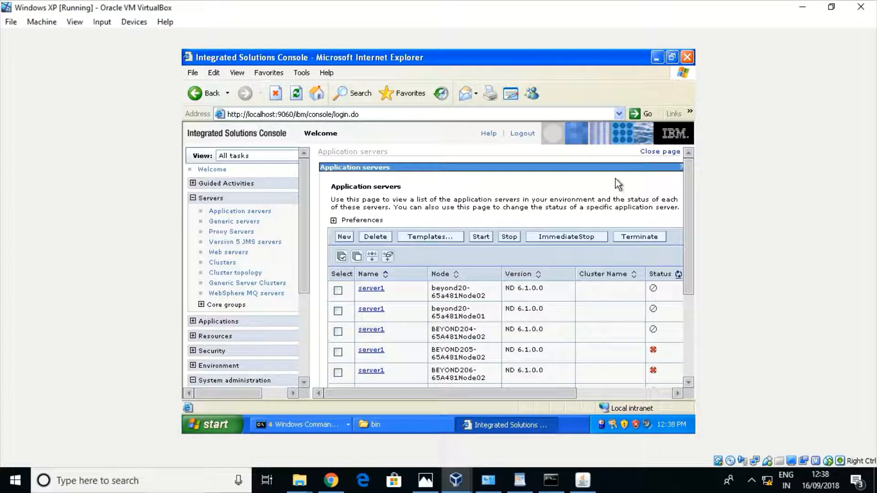
drag(689, 182, 681, 269)
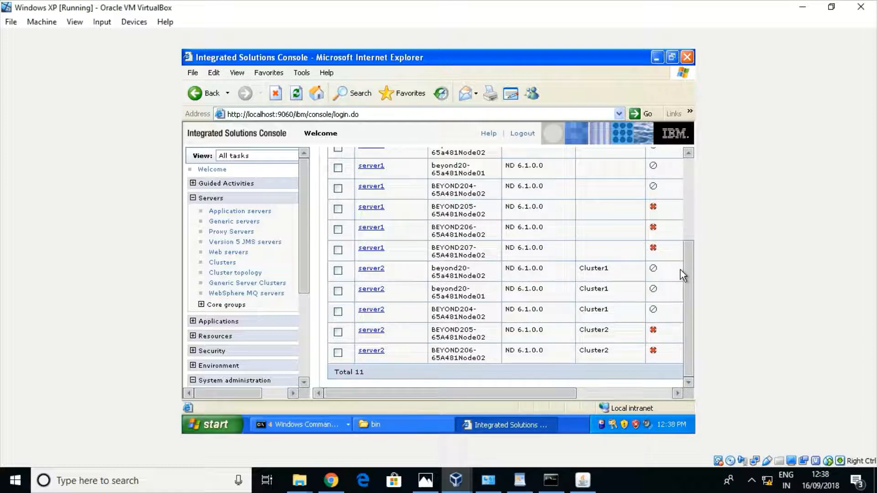
click(302, 425)
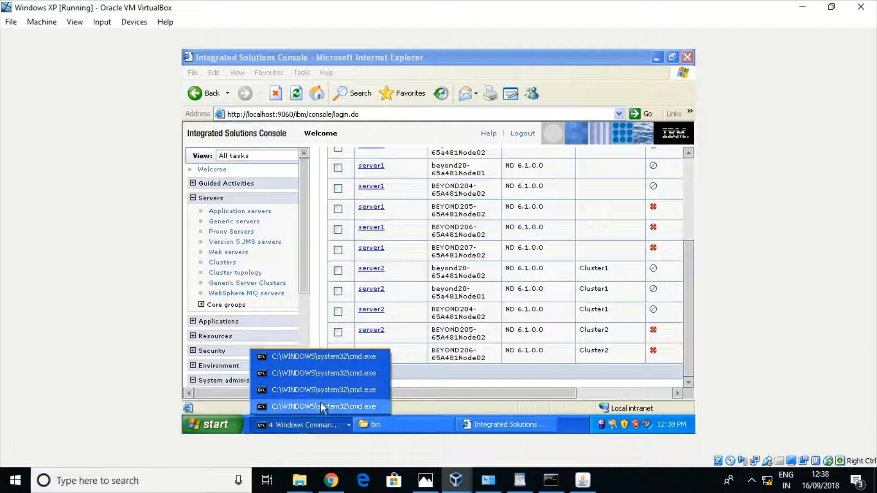
Log out of the Integrated Solutions Console so its login page shows
click(296, 409)
click(284, 428)
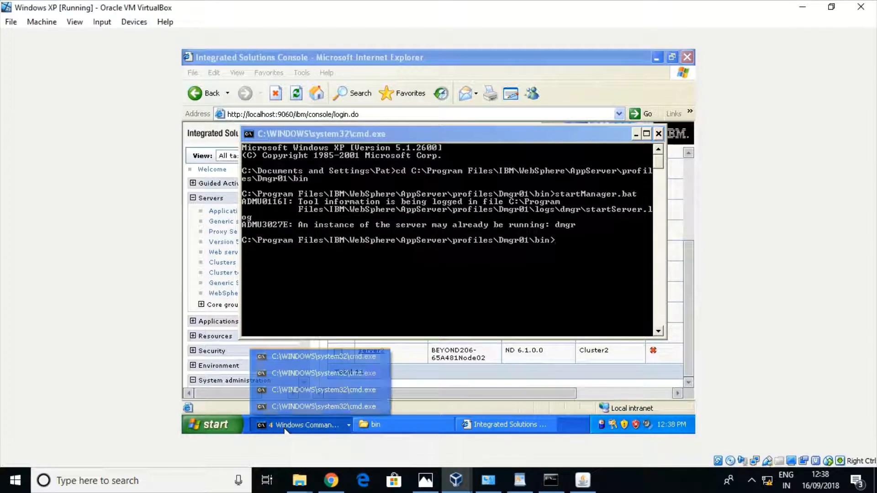
click(685, 187)
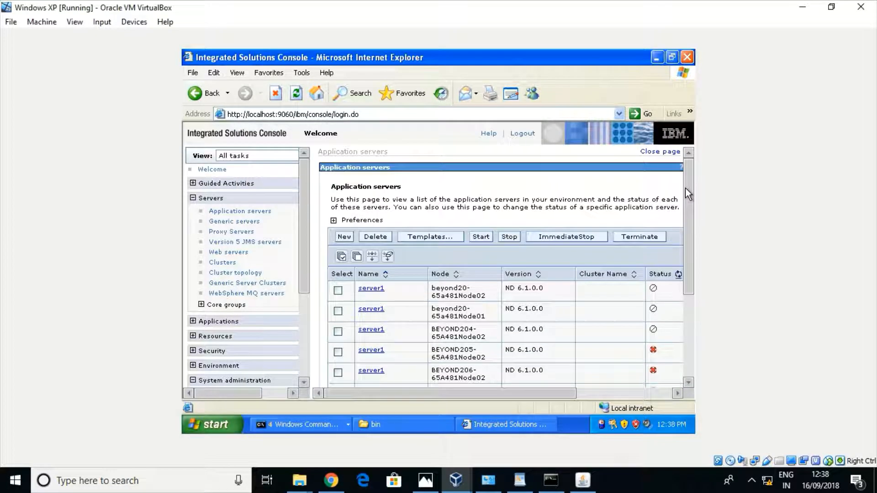
click(526, 135)
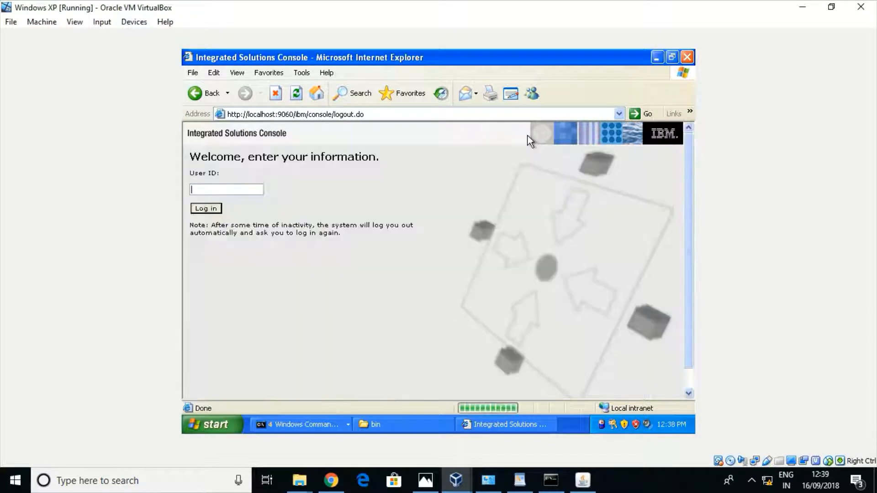
click(282, 426)
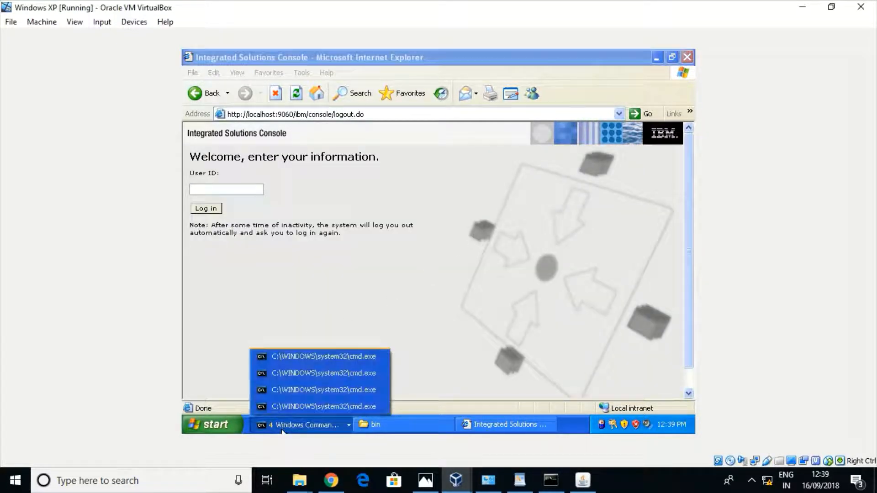
Stop the deployment manager by running stopManager.bat in the Dmgr01 prompt
click(314, 406)
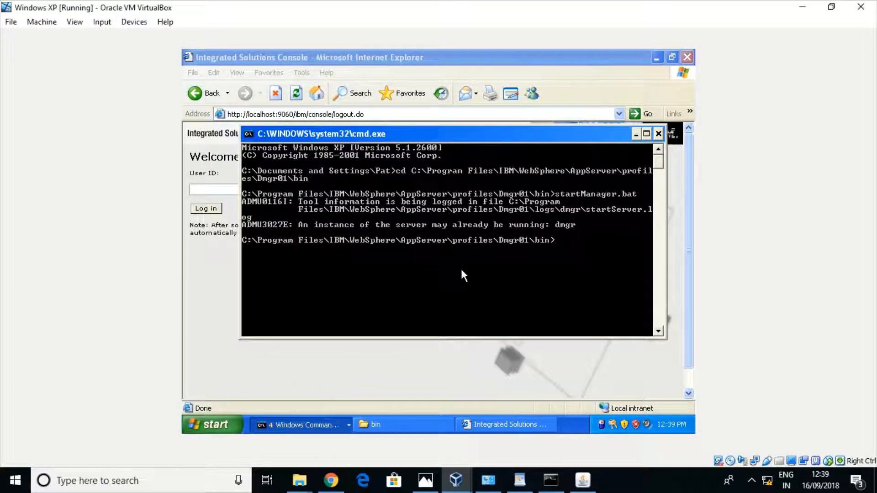
text(stopM)
key(Tab)
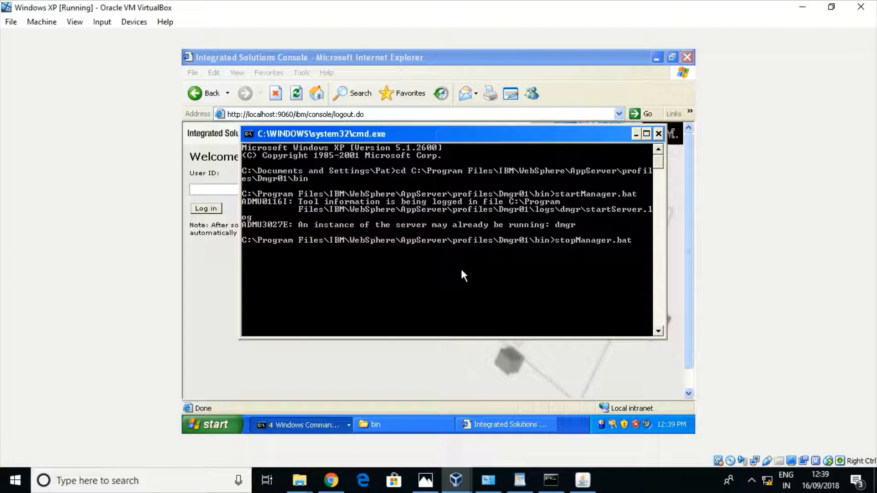
key(Return)
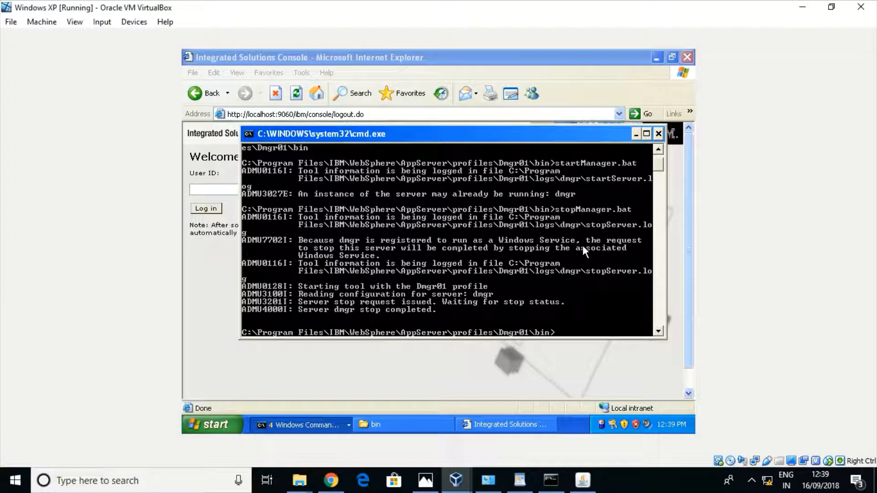
Start the deployment manager with startManager.bat until dmgr reports open for e-business
text(startM)
key(Tab)
key(Return)
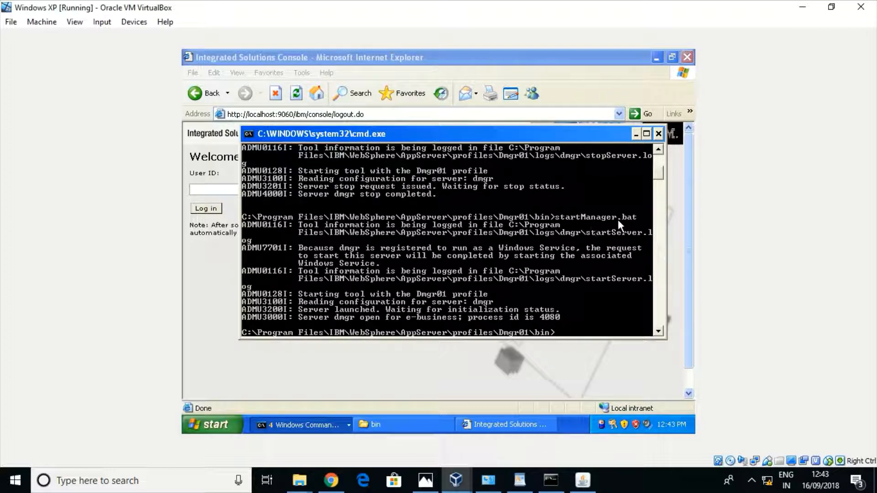
click(635, 135)
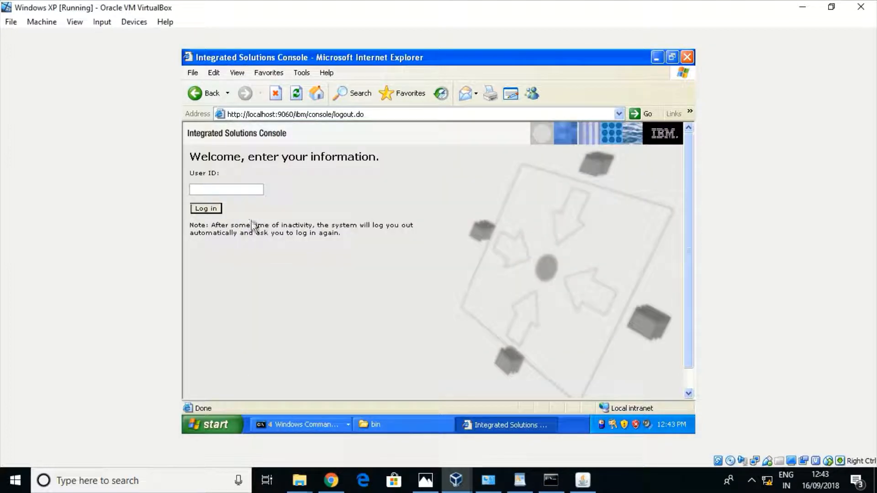
click(381, 115)
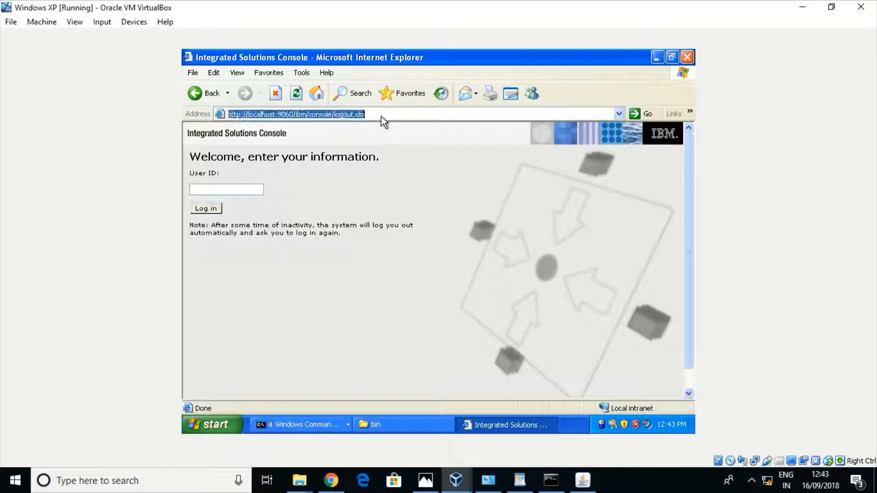
click(381, 115)
key(BackSpace)
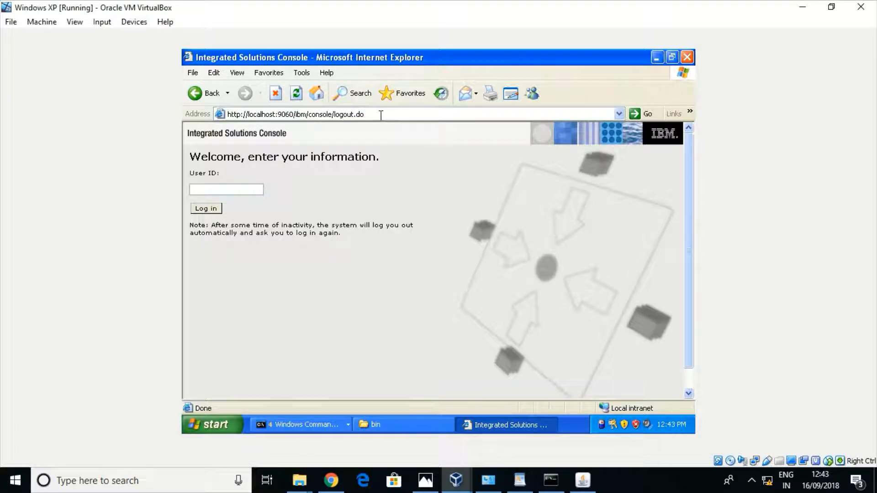
key(BackSpace)
key(BackSpace)
key(BackSpace)
key(BackSpace)
key(BackSpace)
key(BackSpace)
key(BackSpace)
key(BackSpace)
key(BackSpace)
key(BackSpace)
key(BackSpace)
key(BackSpace)
key(BackSpace)
key(BackSpace)
key(BackSpace)
key(BackSpace)
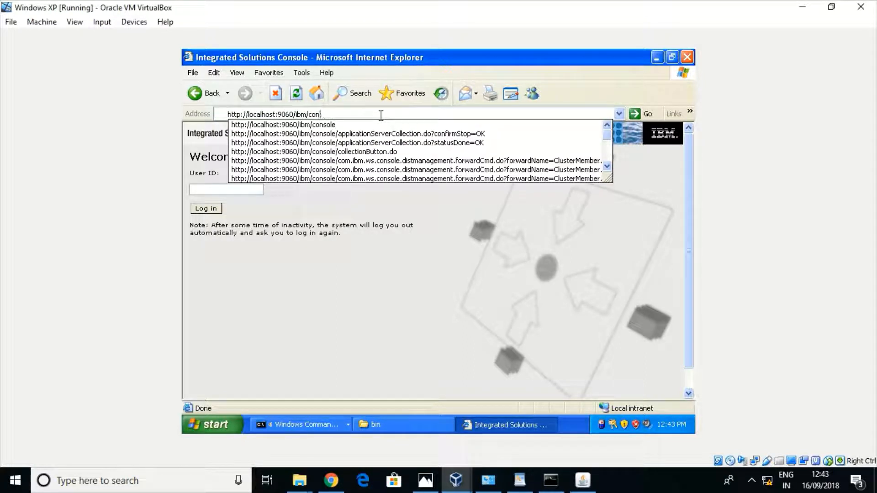
key(BackSpace)
key(BackSpace)
key(BackSpace)
key(BackSpace)
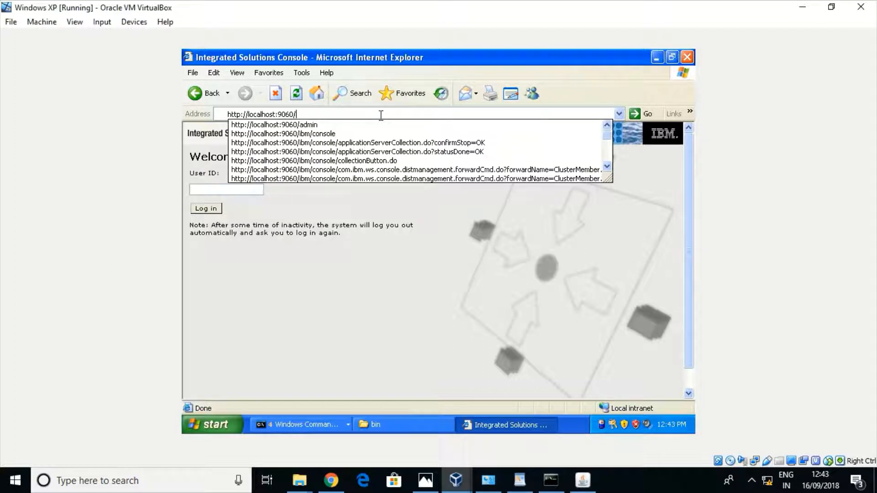
text(admin)
key(Return)
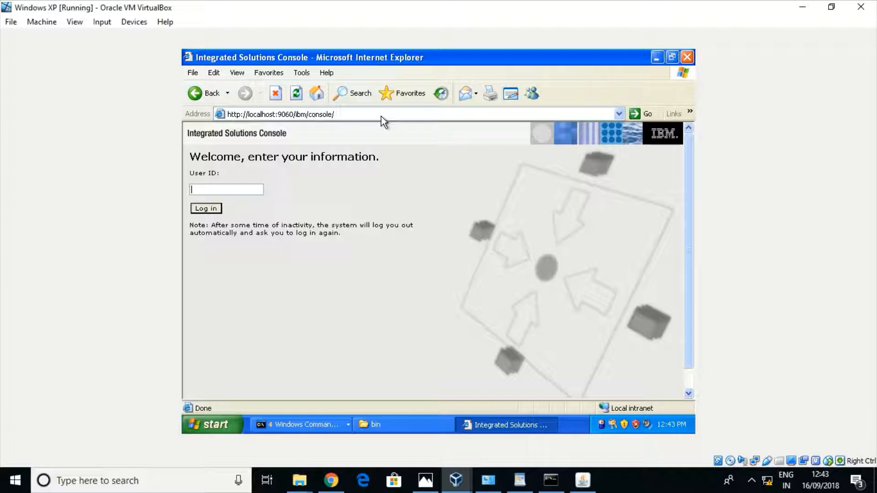
click(212, 209)
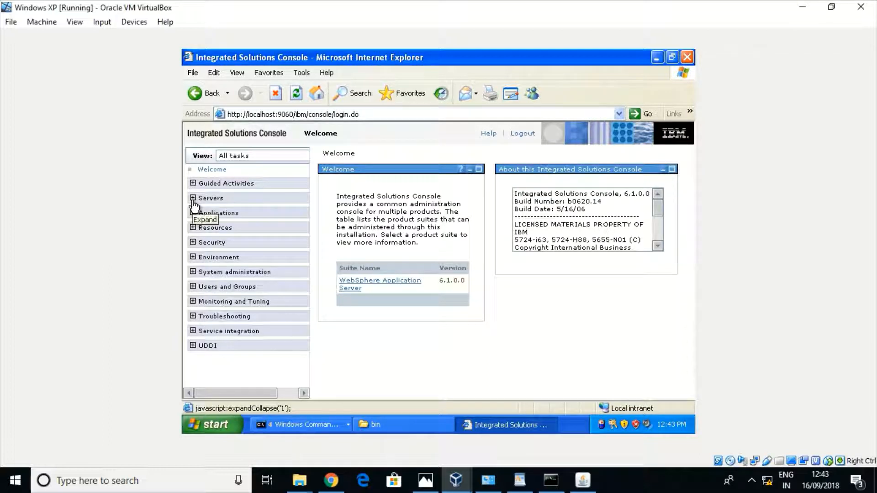
Open Servers > Clusters > Cluster2 > Cluster members and select the BEYOND205 server2 row
click(193, 199)
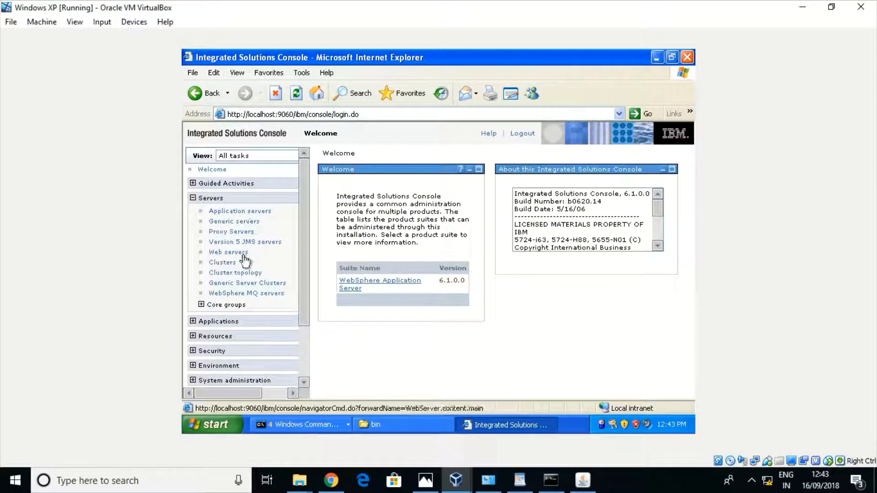
click(228, 263)
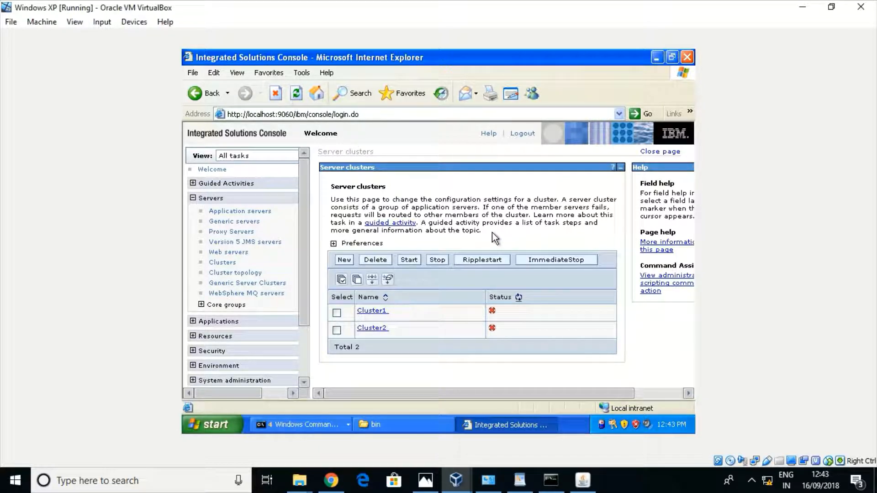
click(372, 330)
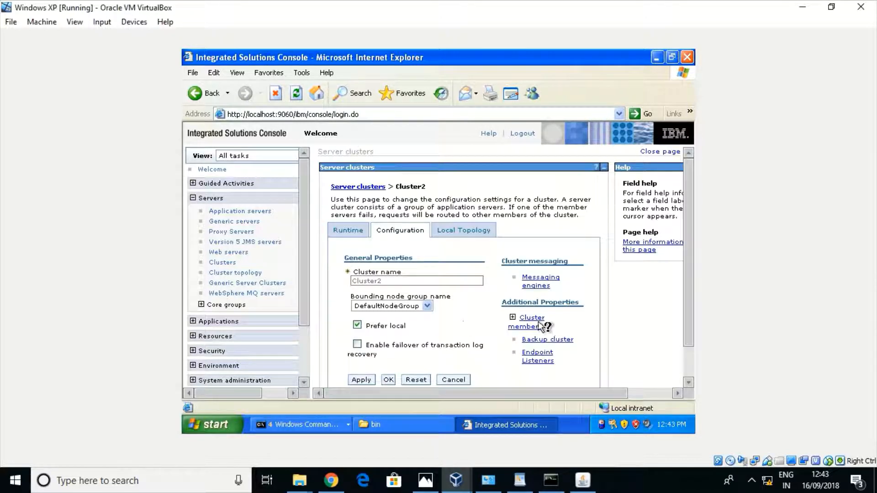
mouse_move(538, 326)
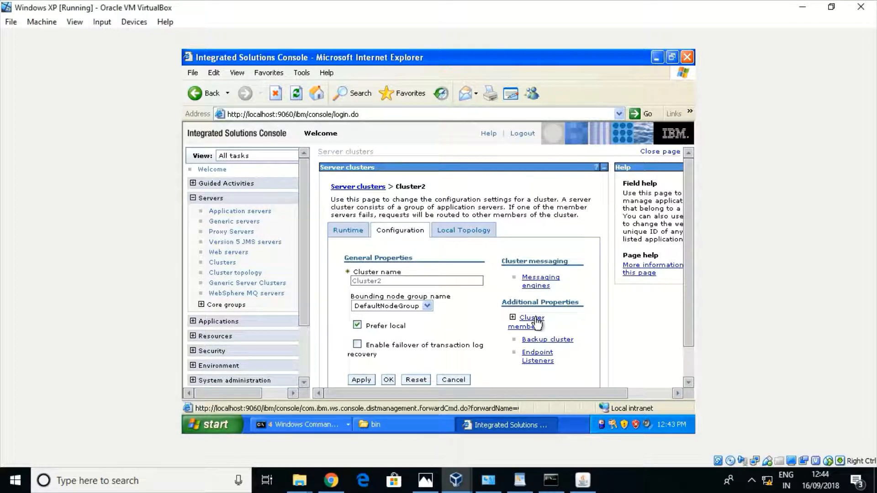
click(537, 323)
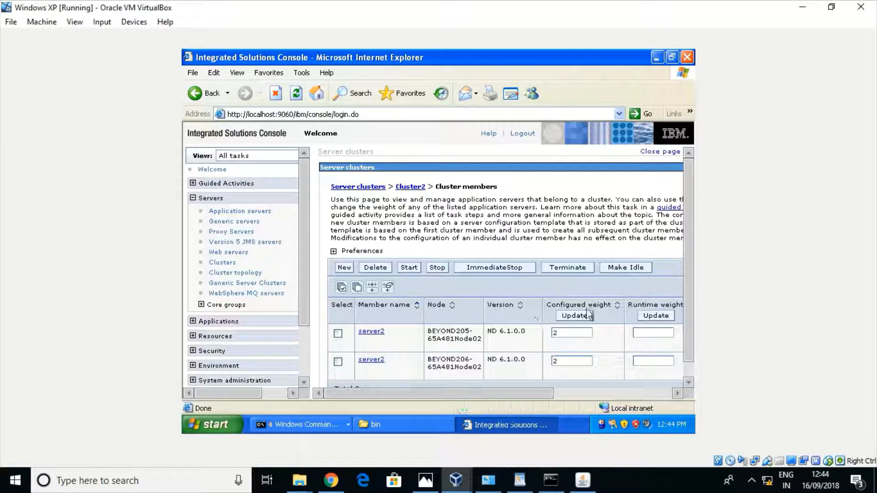
click(634, 392)
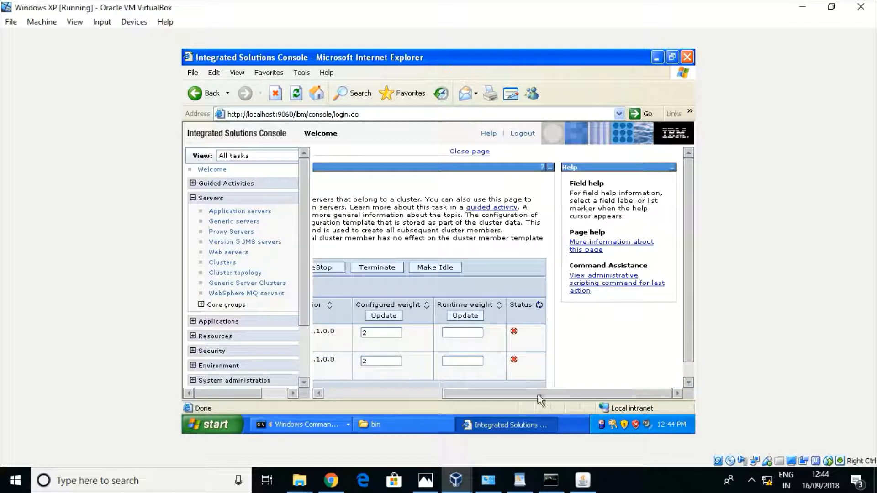
click(346, 393)
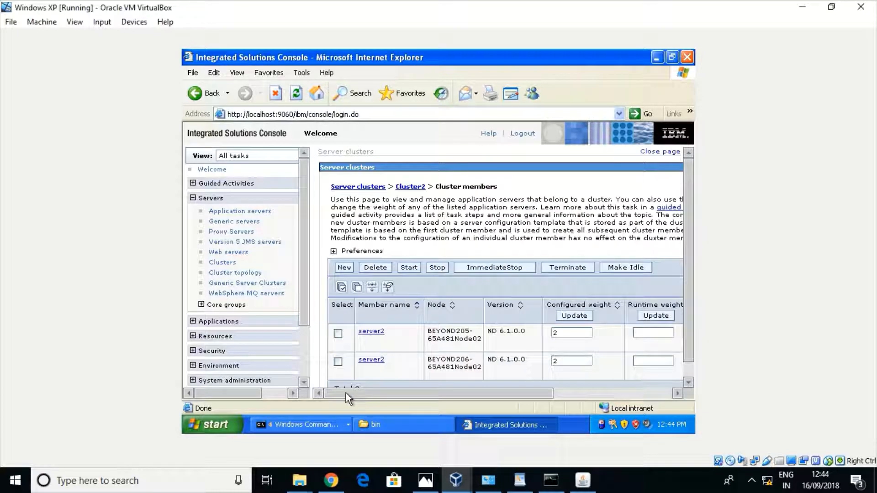
click(338, 333)
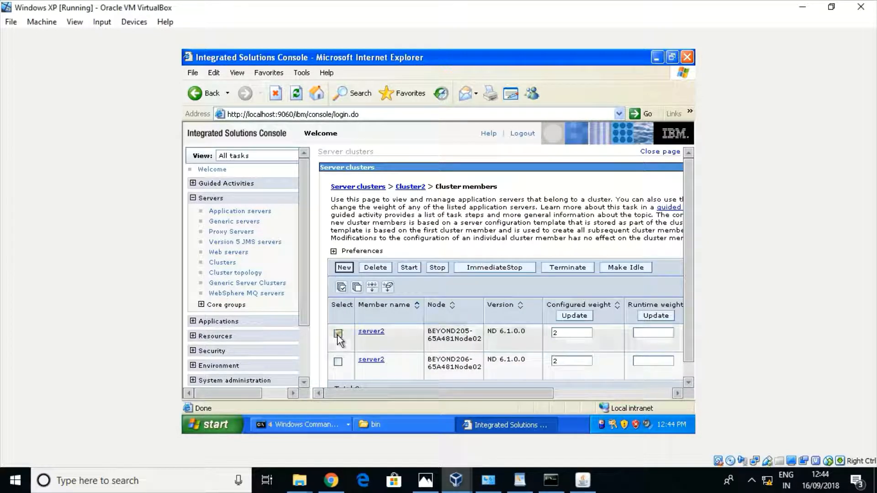
Start the BEYOND205 server2 member and confirm its Status shows it running
click(409, 268)
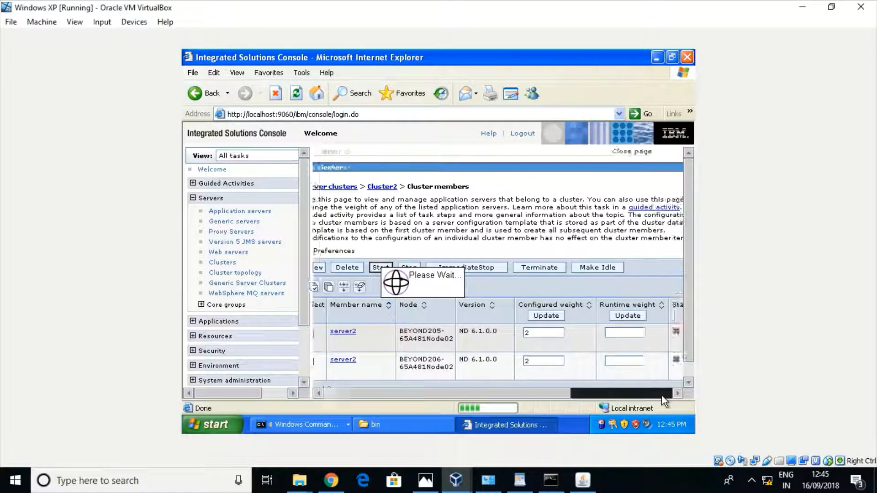
click(347, 394)
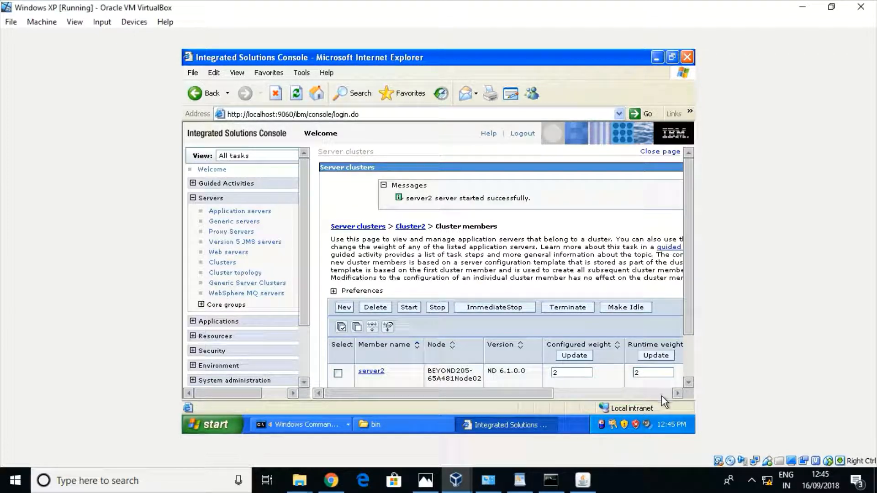
click(663, 394)
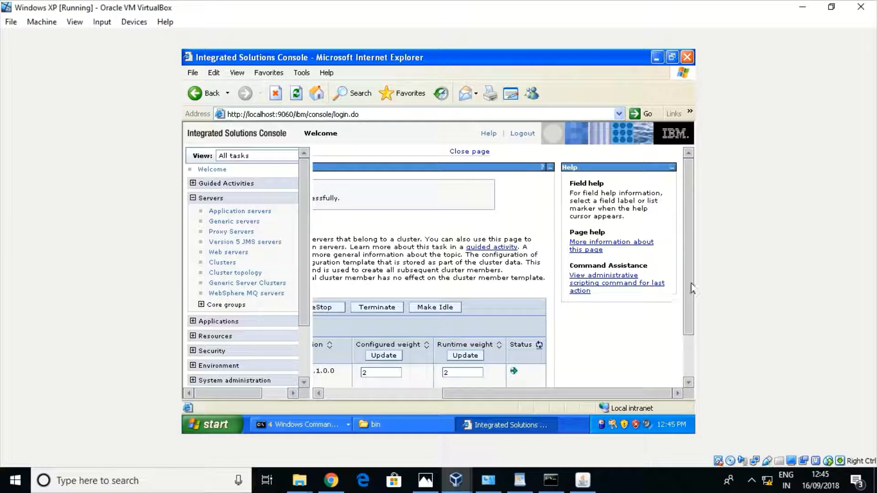
drag(689, 288, 690, 333)
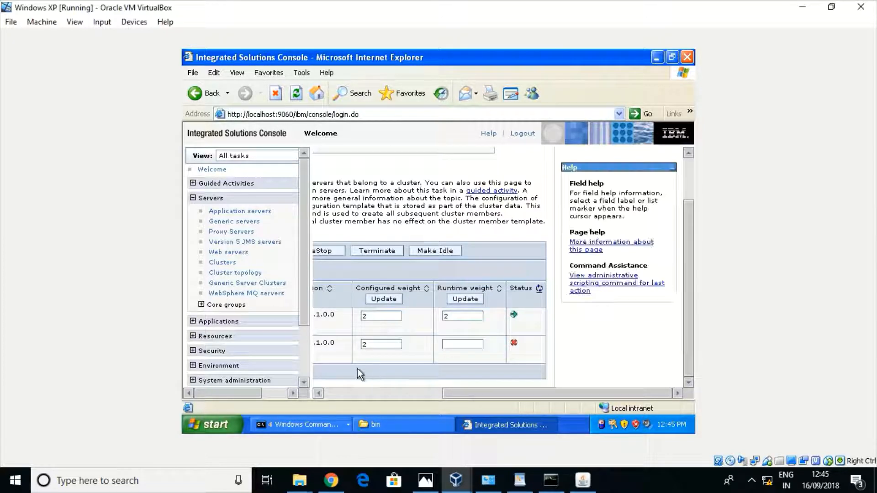
click(332, 393)
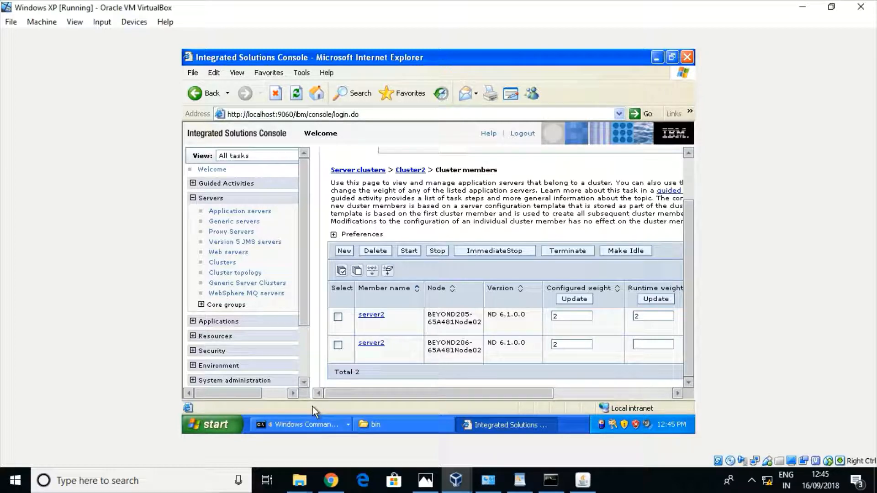
Run startServer.bat server2 in the AppSrv06 command prompt
click(311, 425)
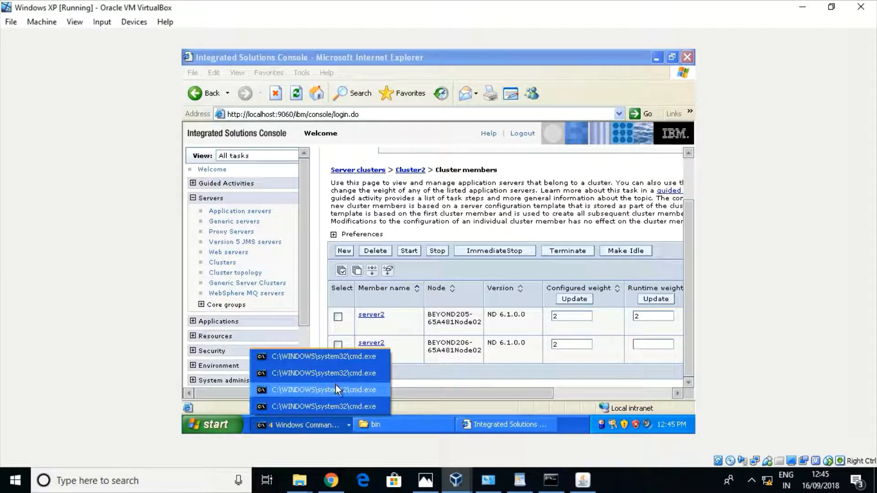
click(336, 372)
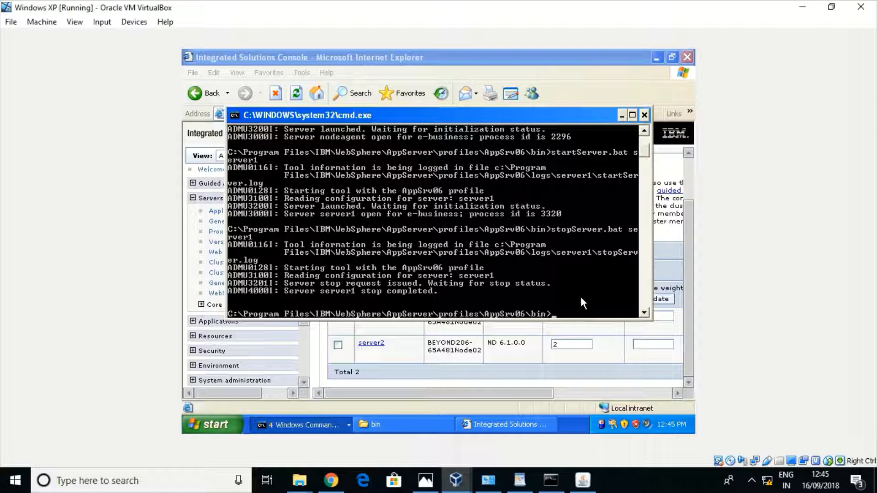
text(startServer)
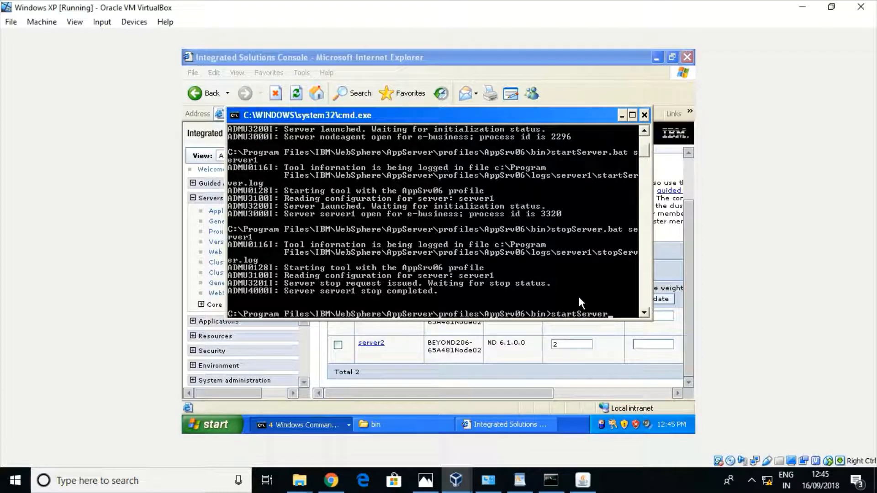
text(.bat se)
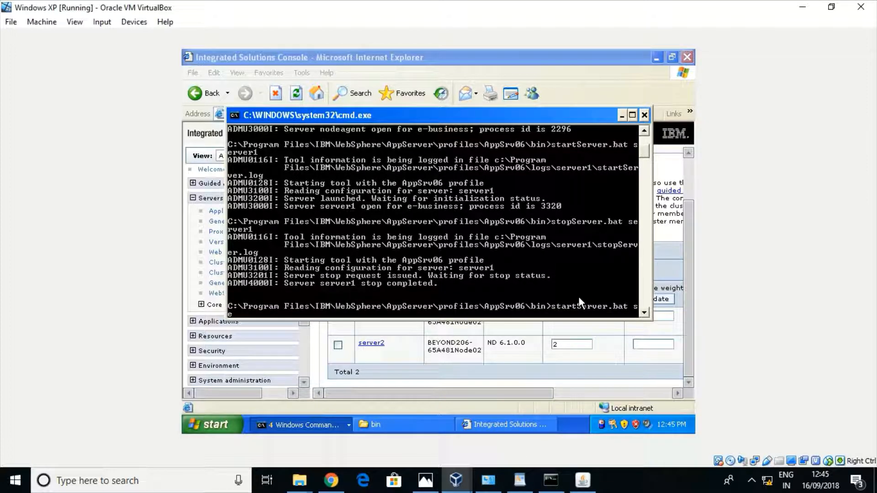
text(rver2)
key(Return)
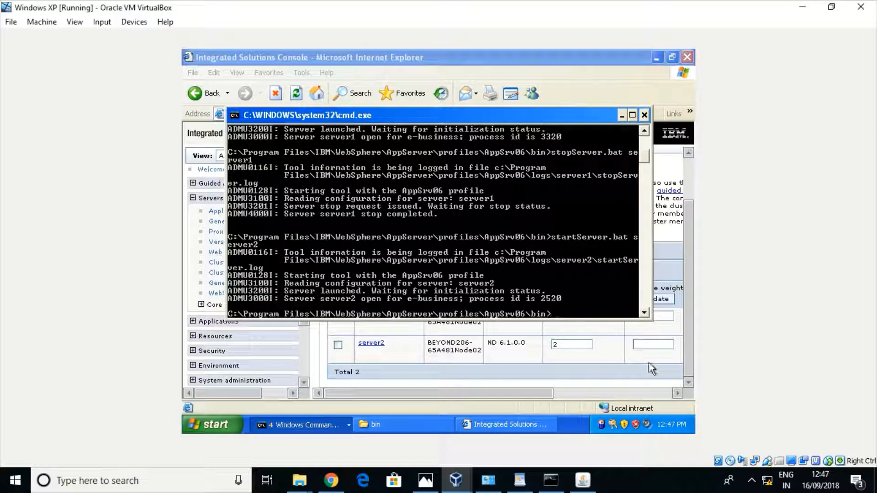
Refresh Cluster2's member status and check both server2 members show as running
click(659, 393)
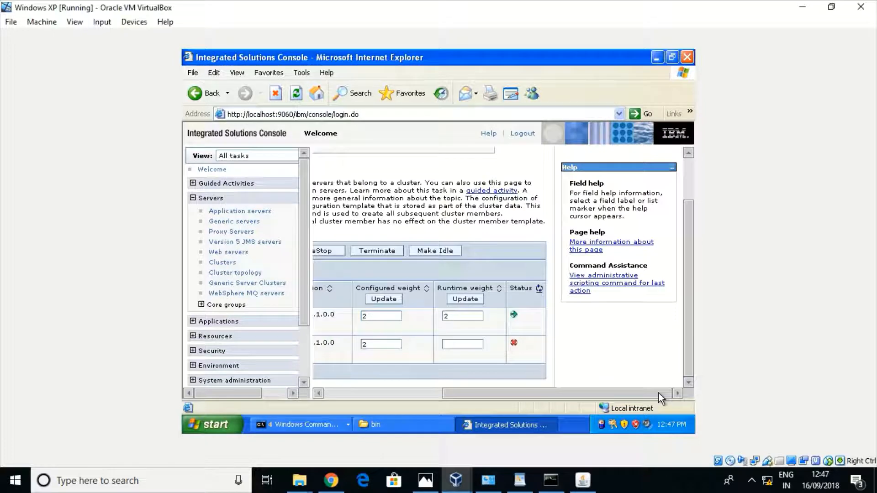
click(540, 292)
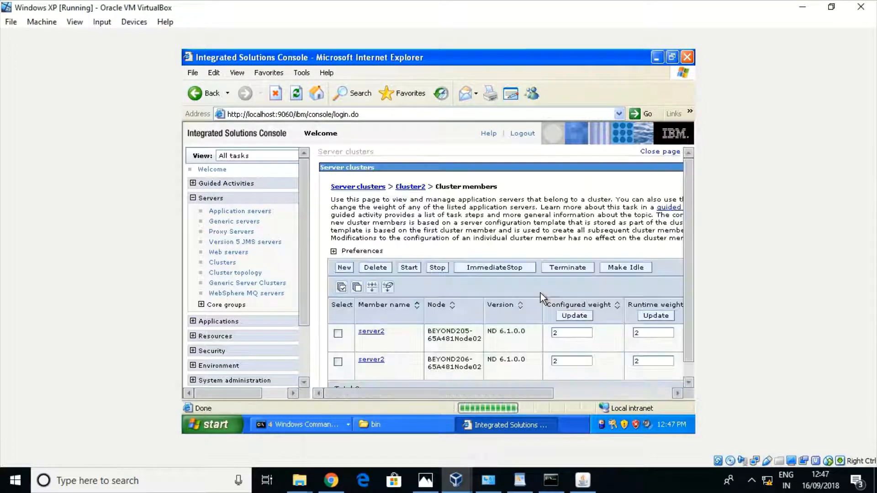
click(667, 395)
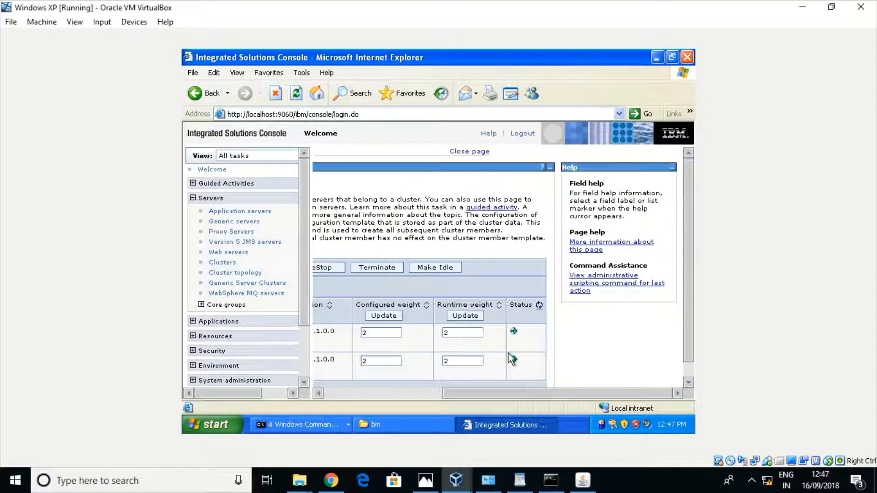
click(334, 393)
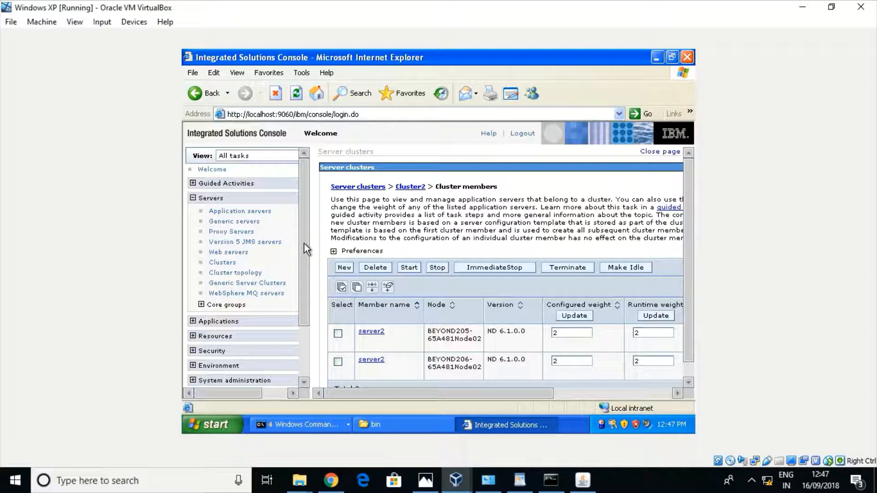
drag(304, 243, 305, 303)
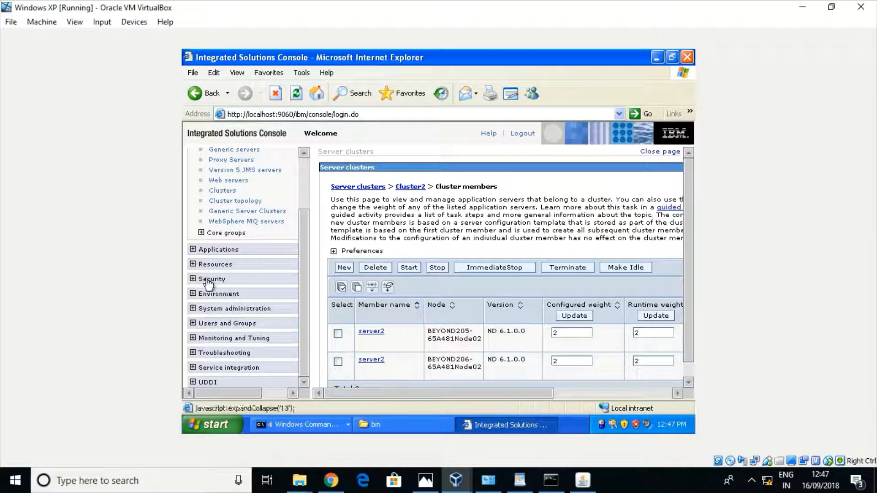
Open System administration > Node agents and scroll to see all six node agents
click(193, 310)
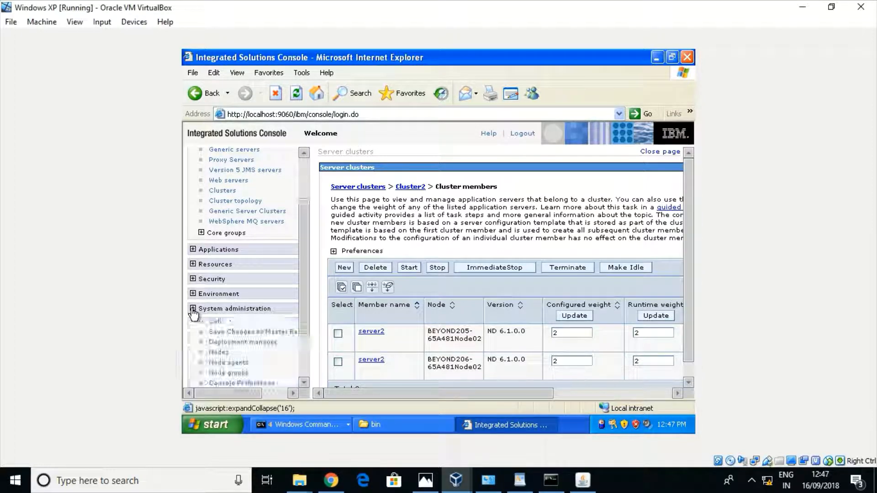
click(234, 364)
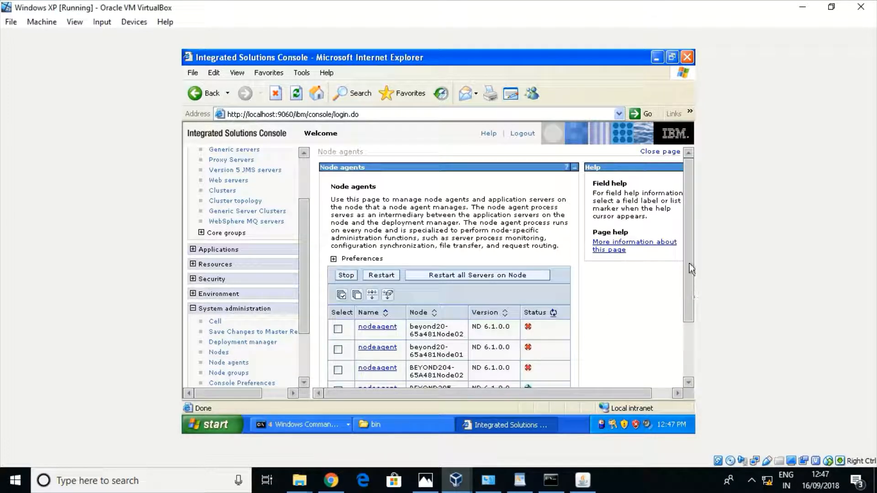
scroll(691, 269, down, 3)
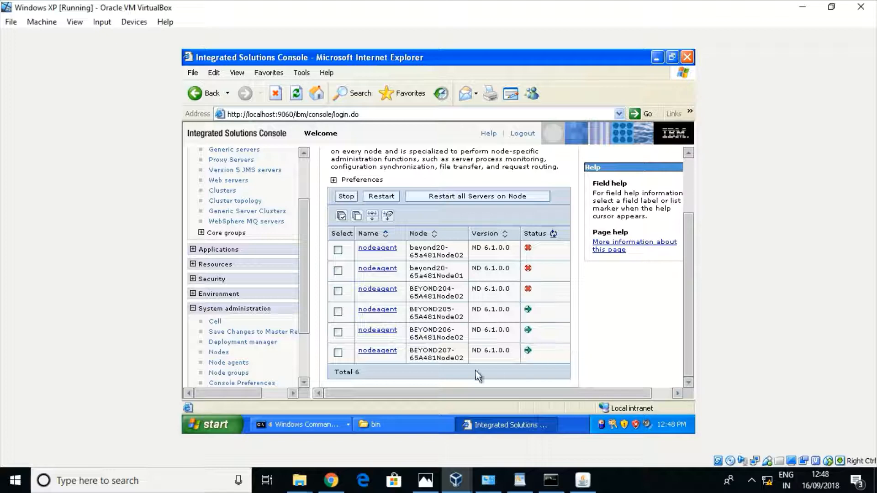
Run stopNode.bat in the AppSrv05 command prompt and check it completed
click(291, 428)
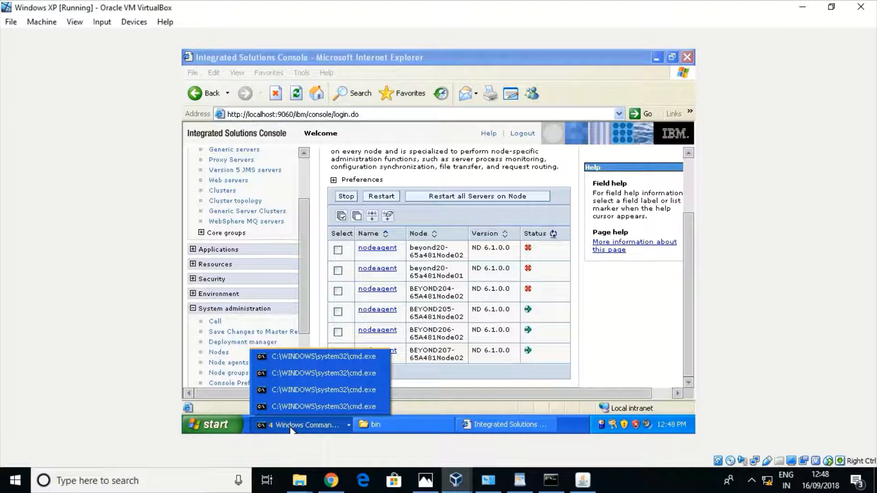
click(311, 391)
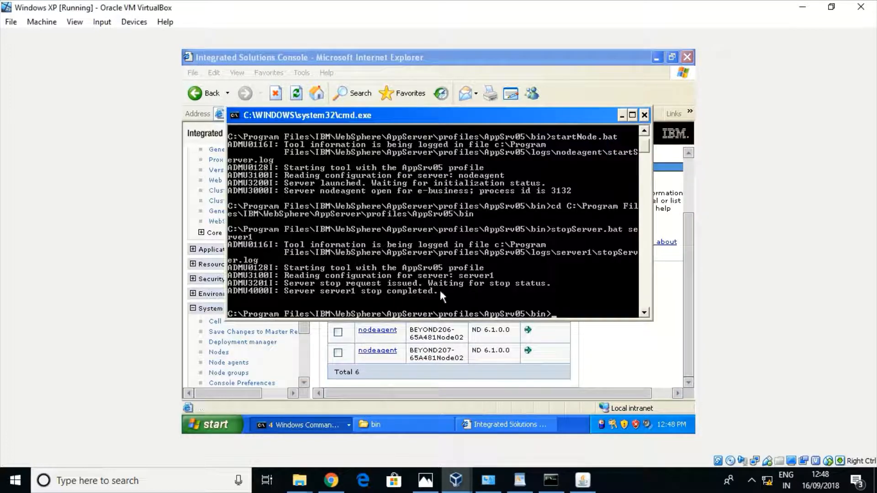
text(stopNode.bat)
key(Return)
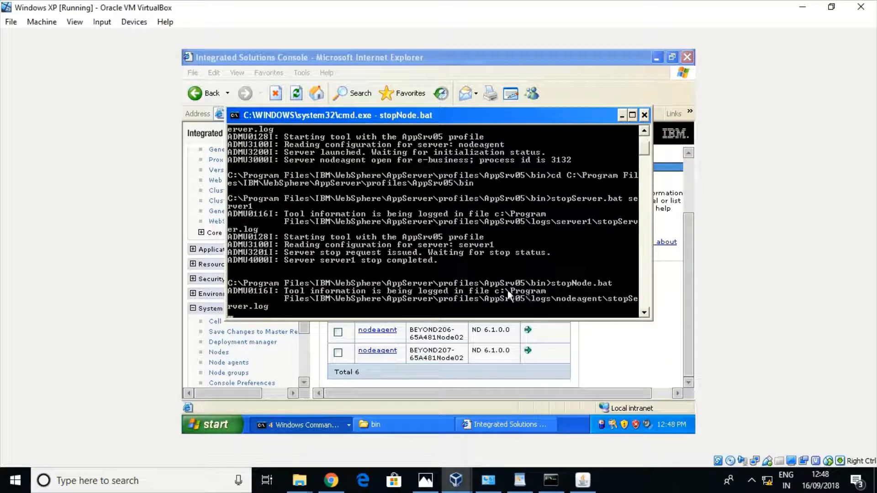
click(619, 331)
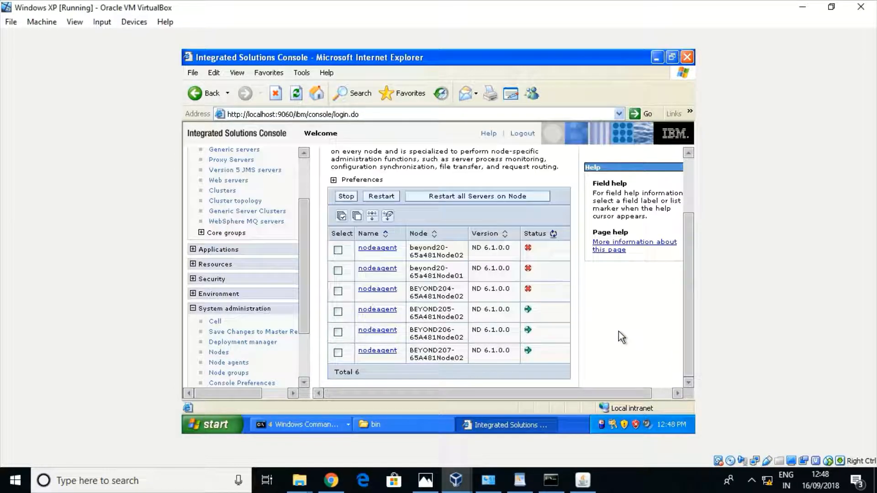
click(450, 308)
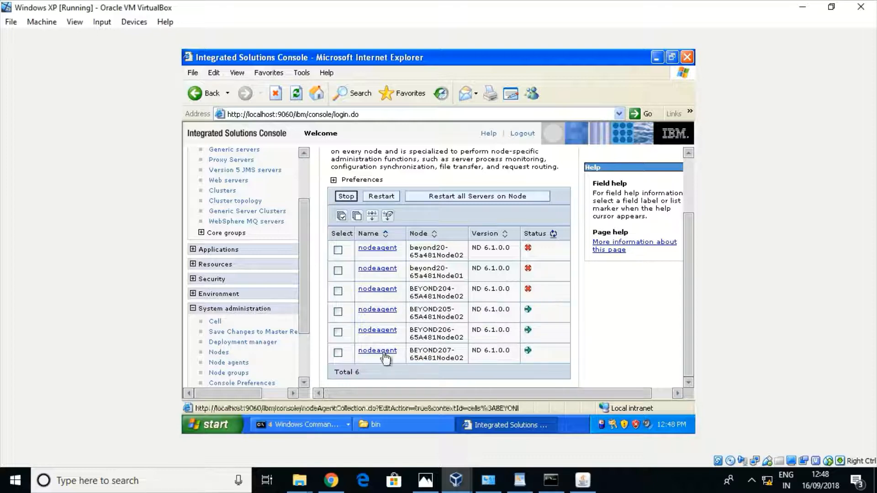
click(310, 431)
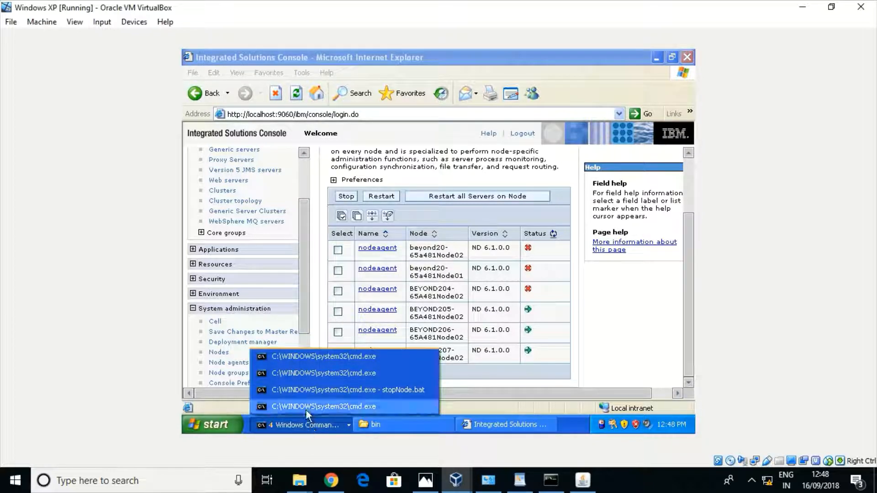
click(335, 390)
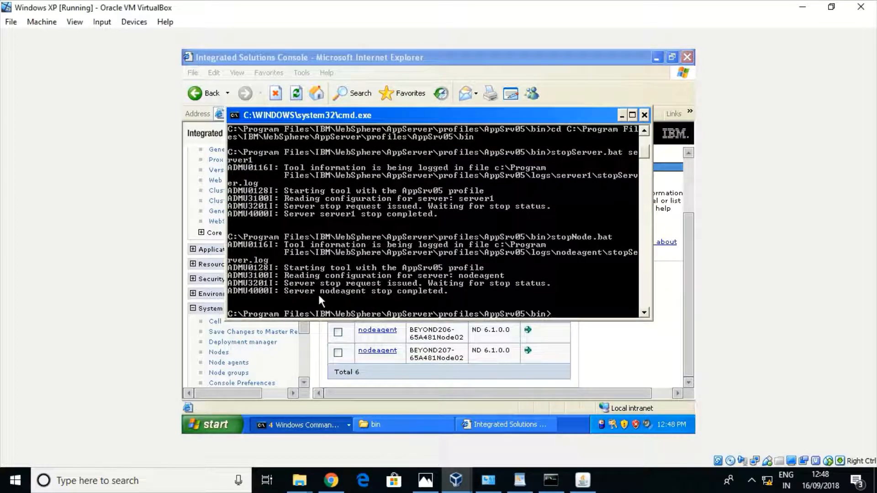
click(614, 332)
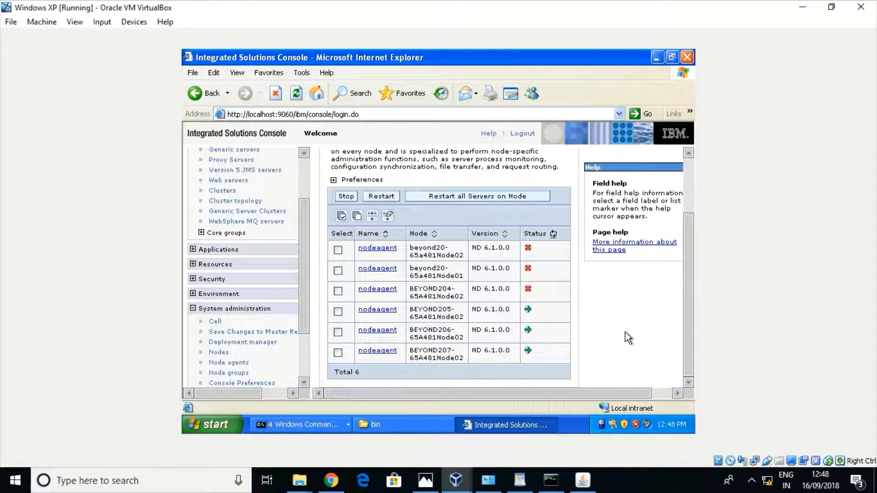
Refresh the node agents' status, then view the Application servers list with nodes and status
click(554, 234)
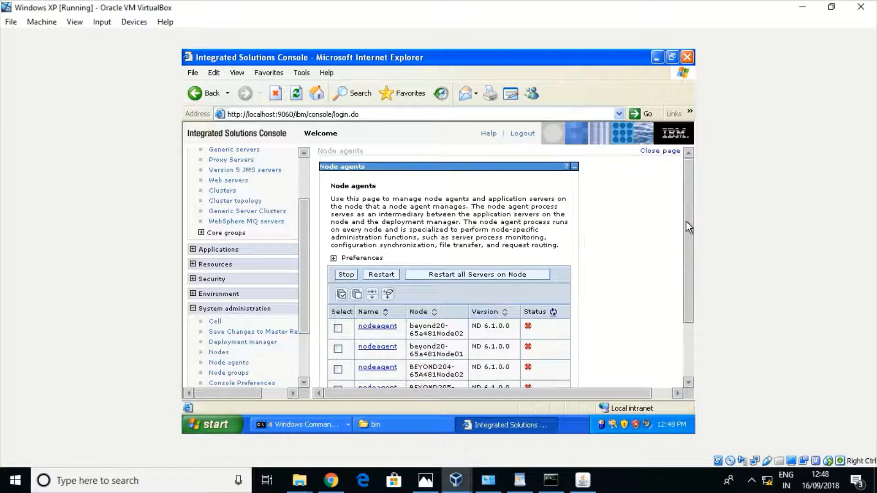
drag(686, 222, 684, 299)
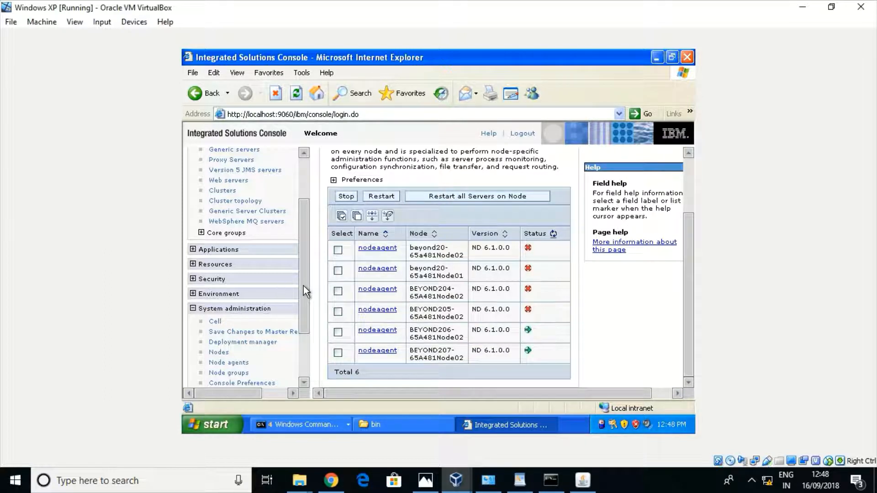
drag(303, 286, 298, 256)
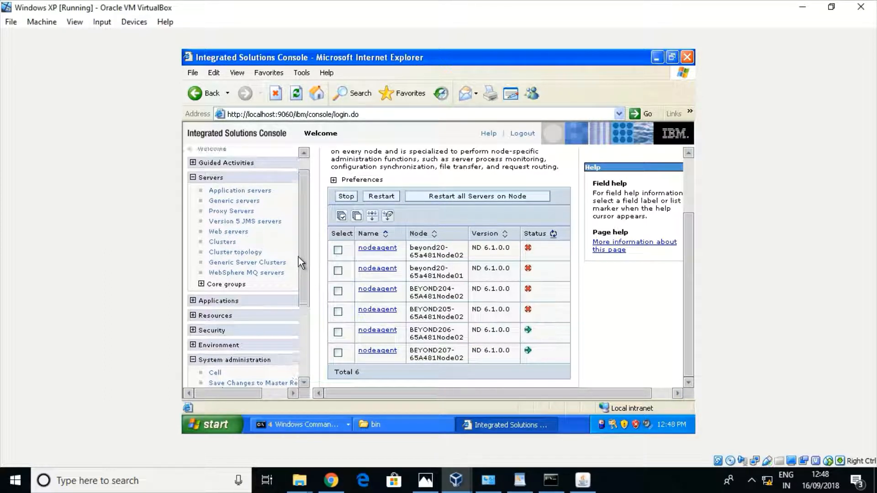
click(255, 191)
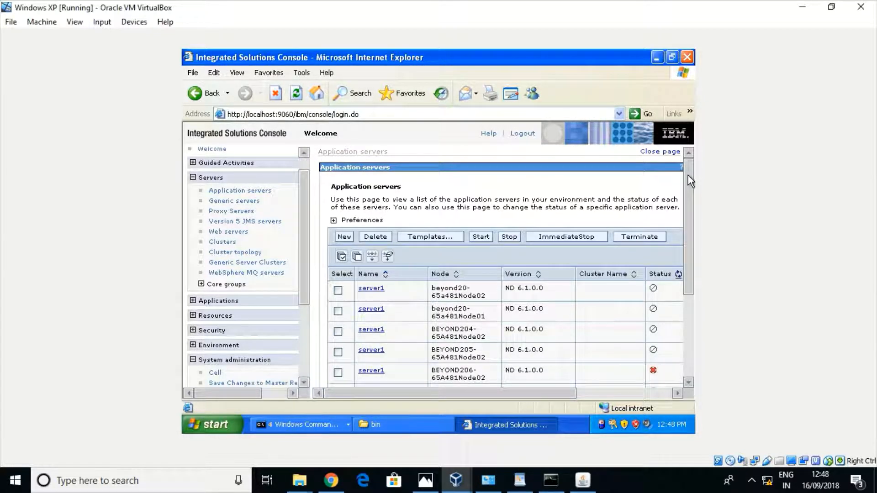
drag(688, 176, 689, 241)
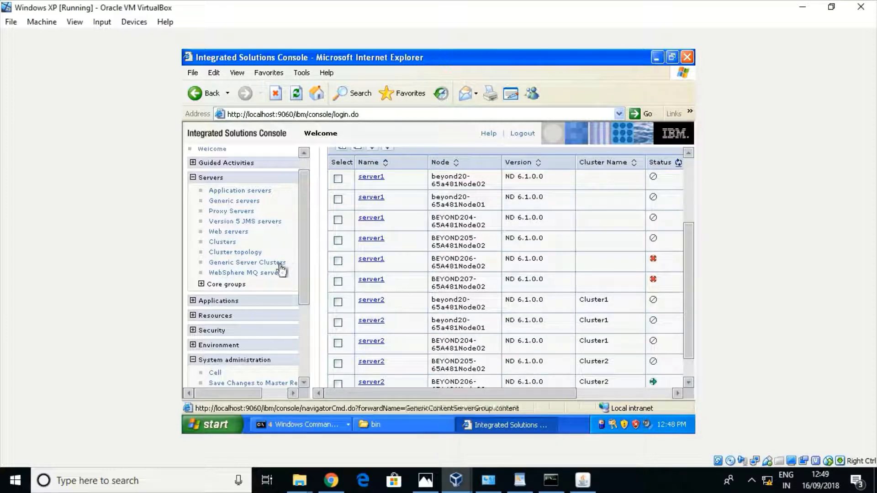
Refresh the clusters' status in the Clusters list and open Cluster2's configuration page
click(225, 243)
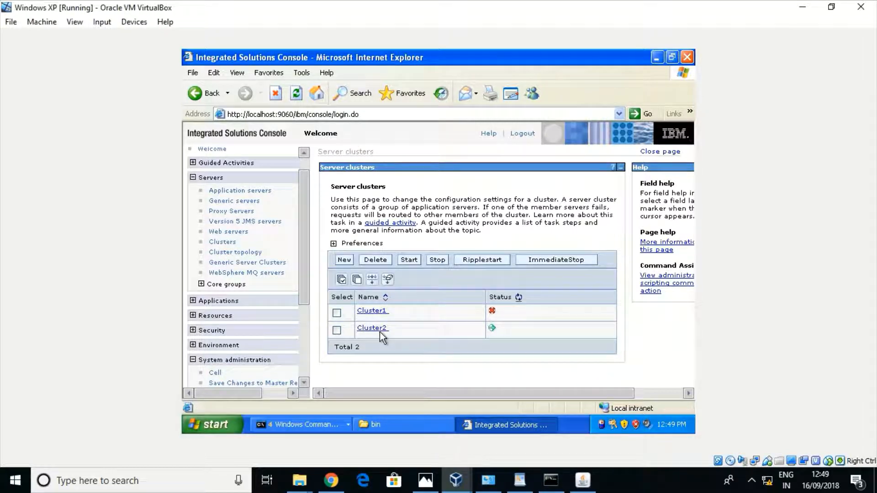
click(519, 297)
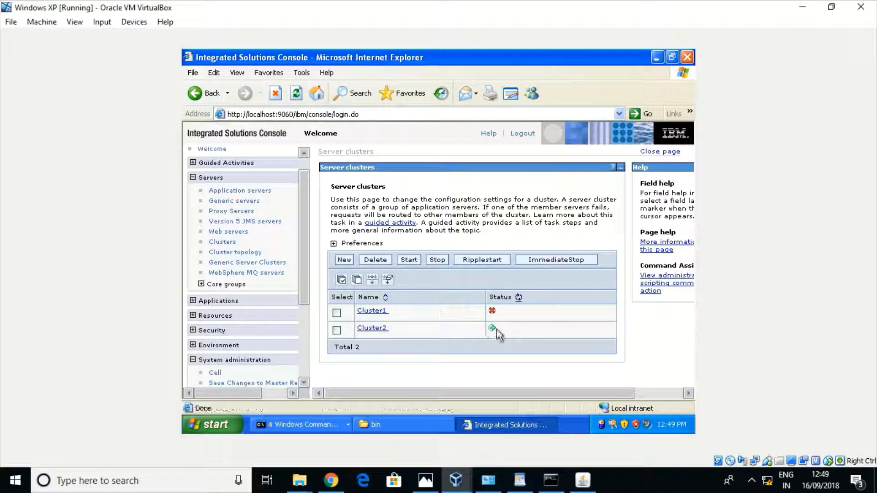
click(372, 329)
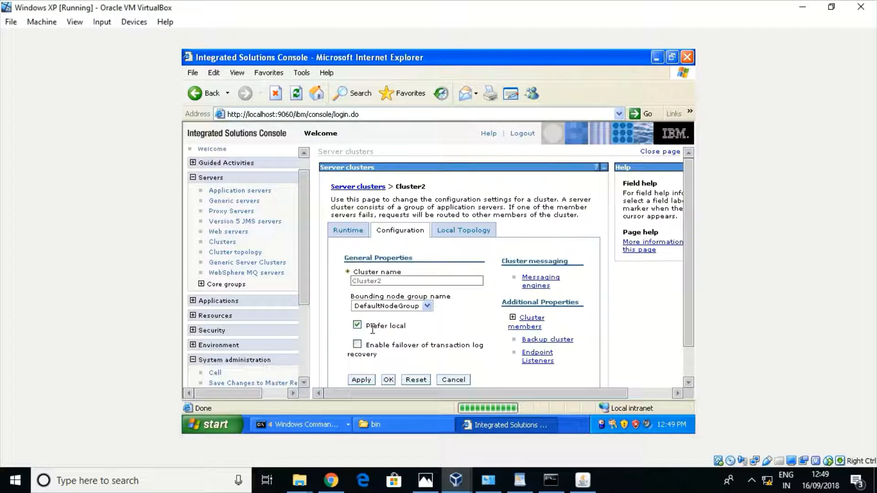
Show Cluster2's members and refresh their status column
click(542, 320)
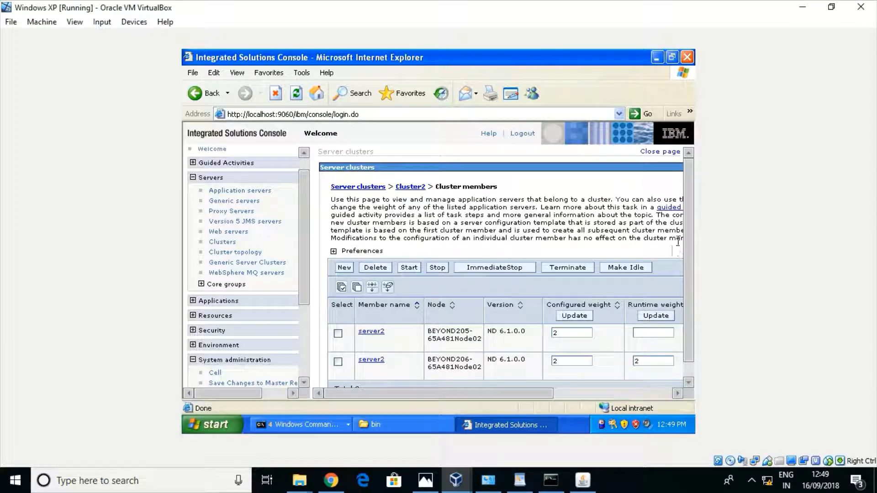
scroll(690, 256, down, 1)
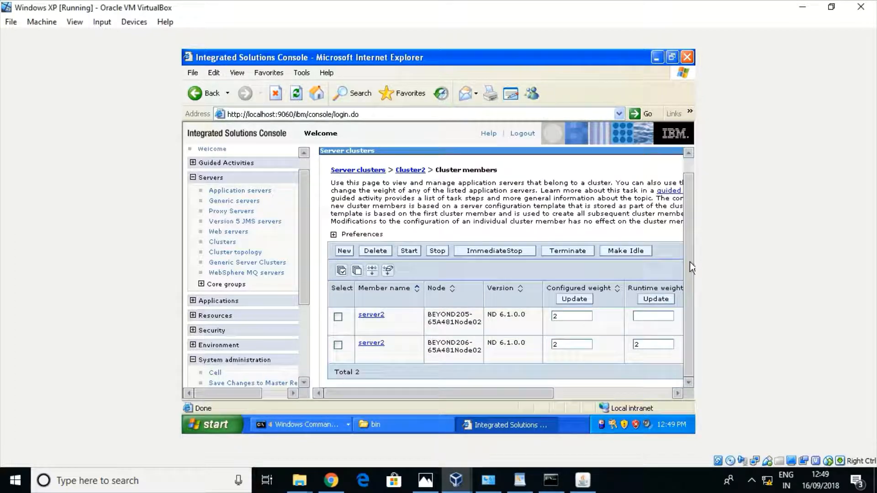
click(665, 394)
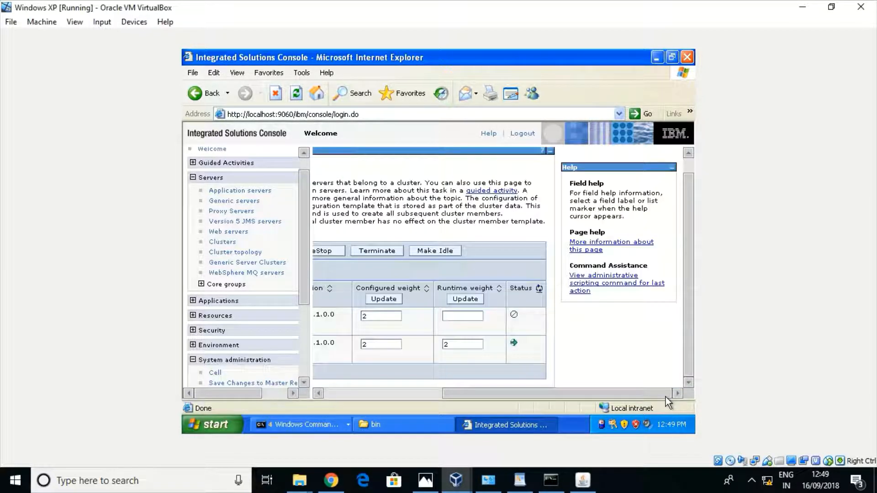
click(539, 289)
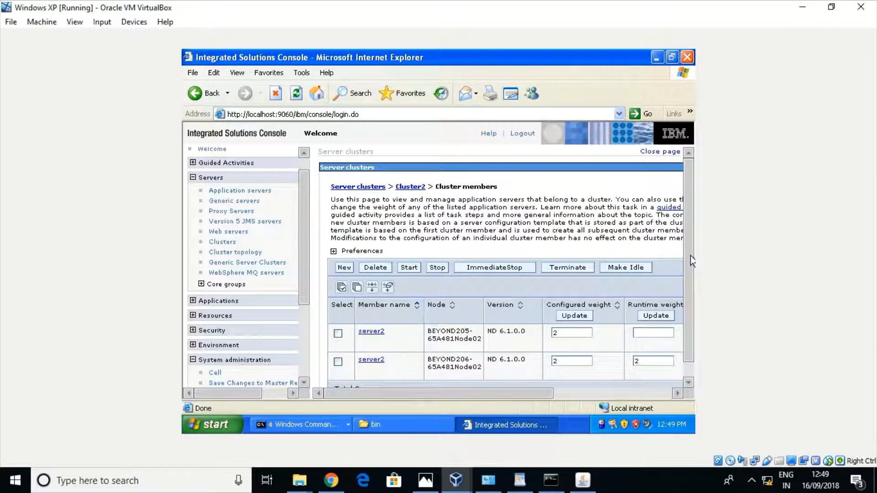
drag(691, 261, 691, 293)
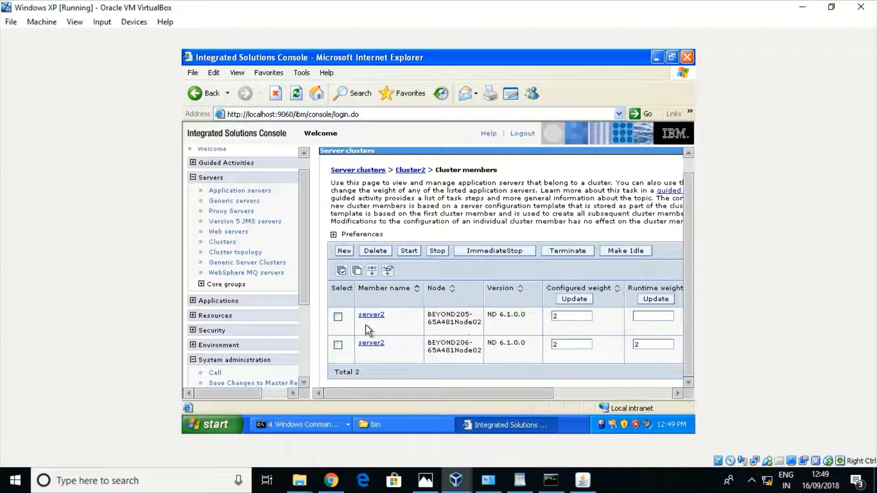
Review the server2 members' nodes BEYOND205-65A481Node02 and BEYOND206-65A481Node02 and their status
double_click(456, 314)
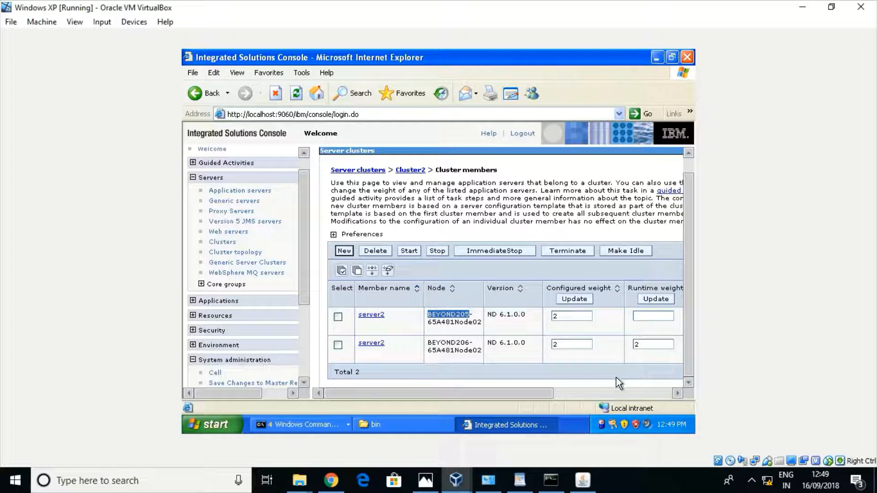
click(629, 393)
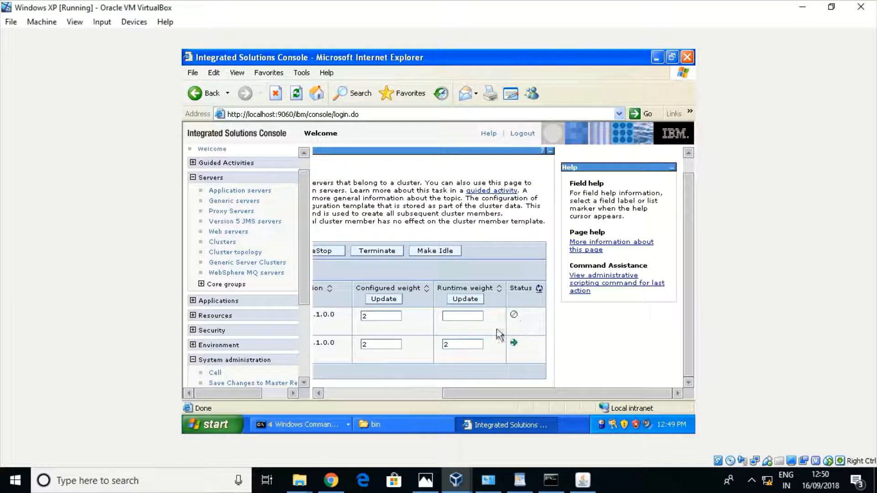
click(332, 392)
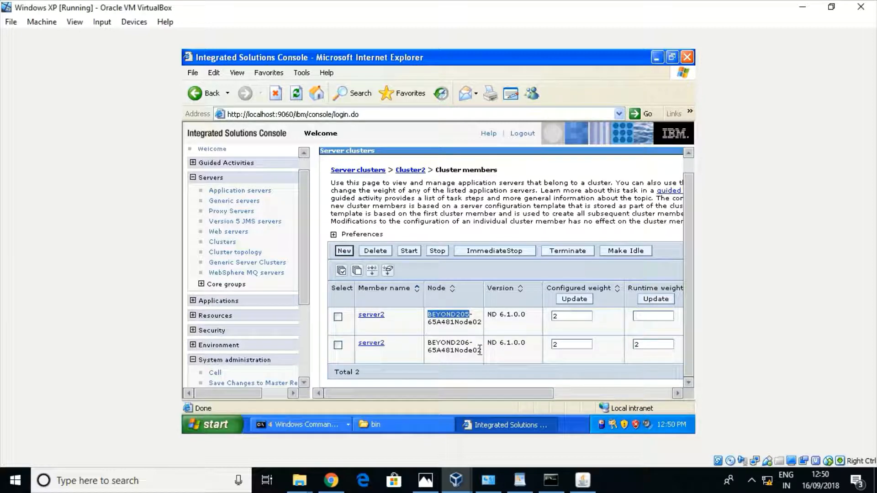
double_click(459, 322)
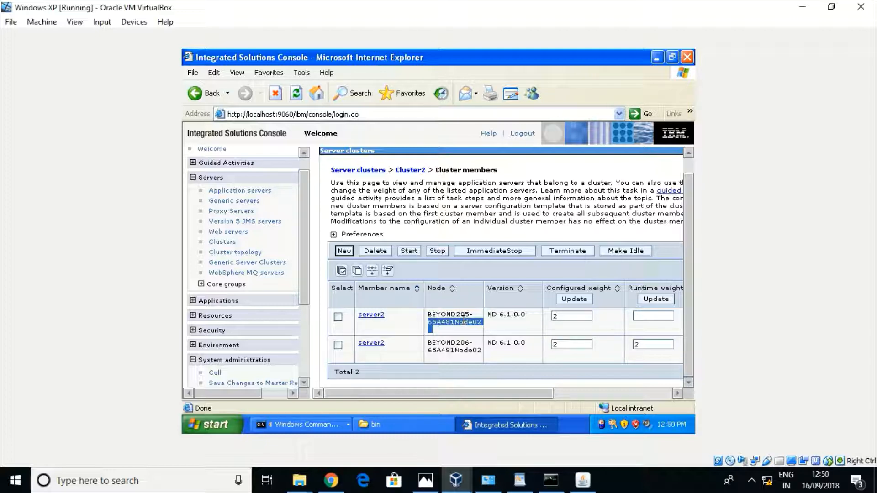
click(463, 321)
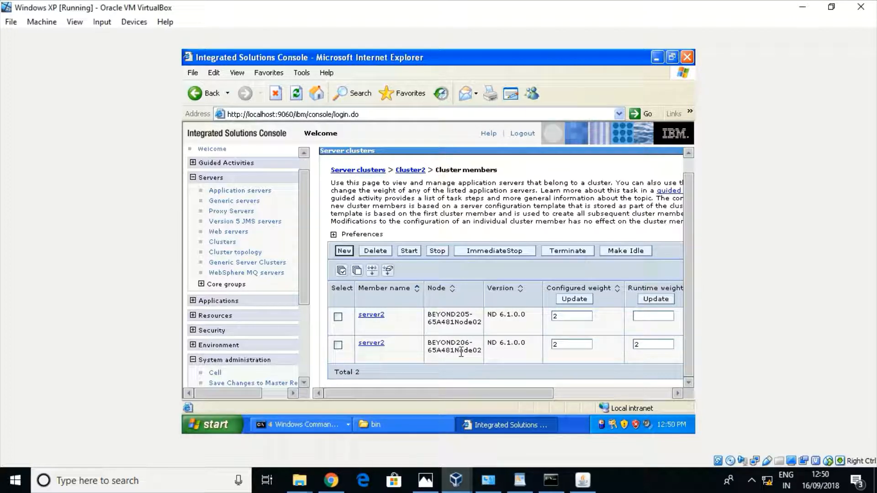
Define a new member named server2 on node BEYOND207-65A481Node02 and add it to the list
click(343, 251)
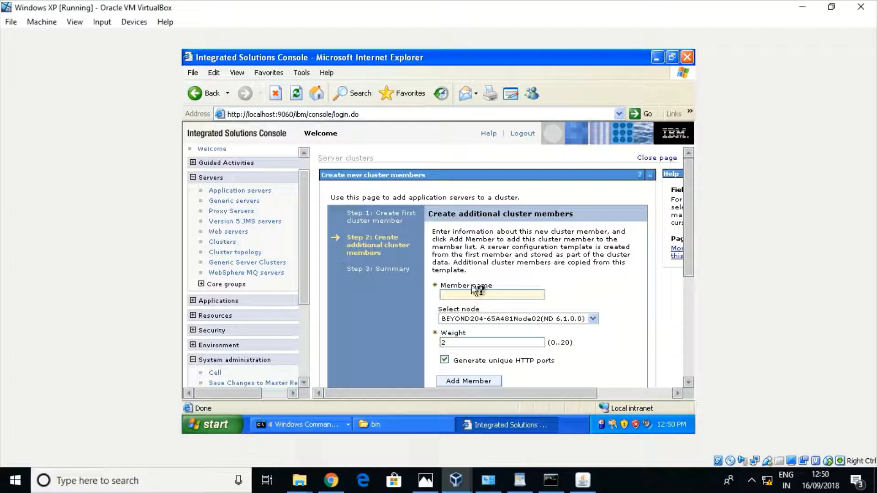
click(469, 295)
text(serer)
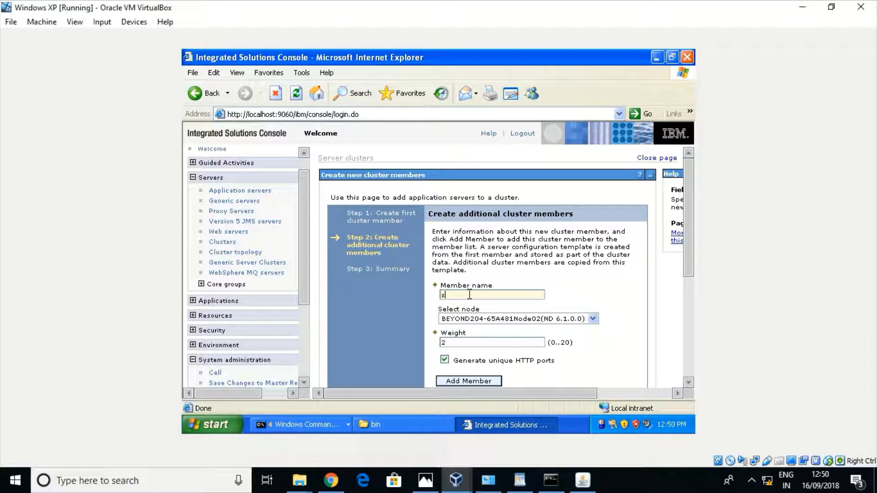
key(BackSpace)
key(BackSpace)
text(ver2)
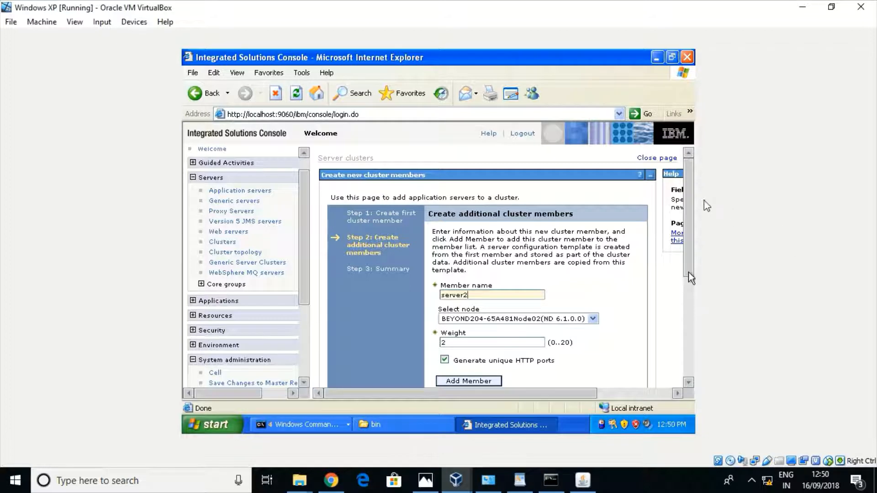
drag(688, 197, 678, 258)
click(593, 193)
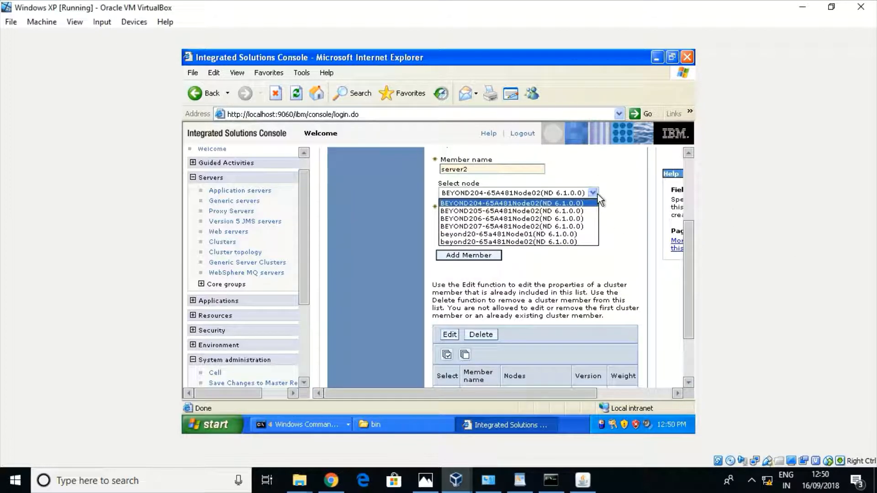
click(473, 226)
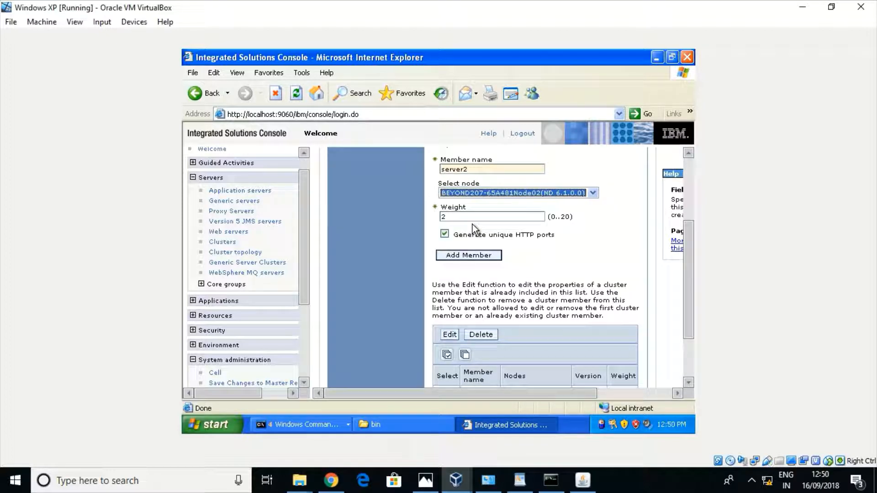
click(466, 255)
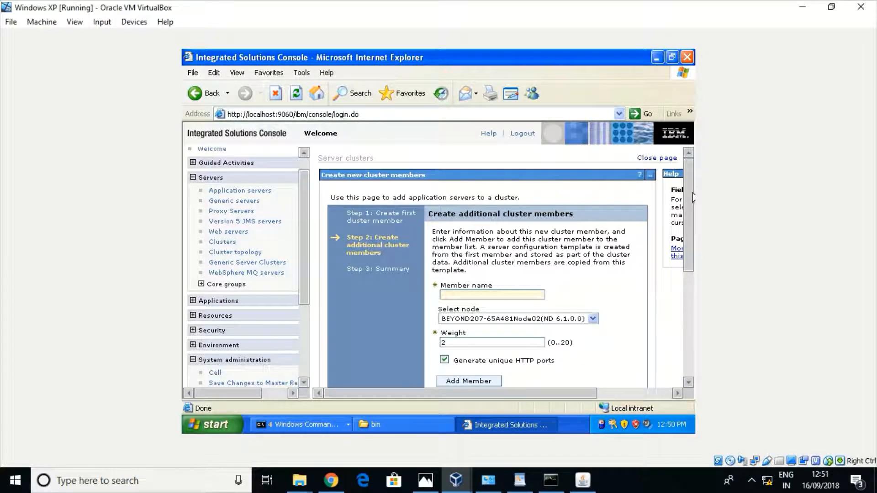
Go through the new-member summary and finish creating the Cluster2 member
drag(692, 198, 690, 300)
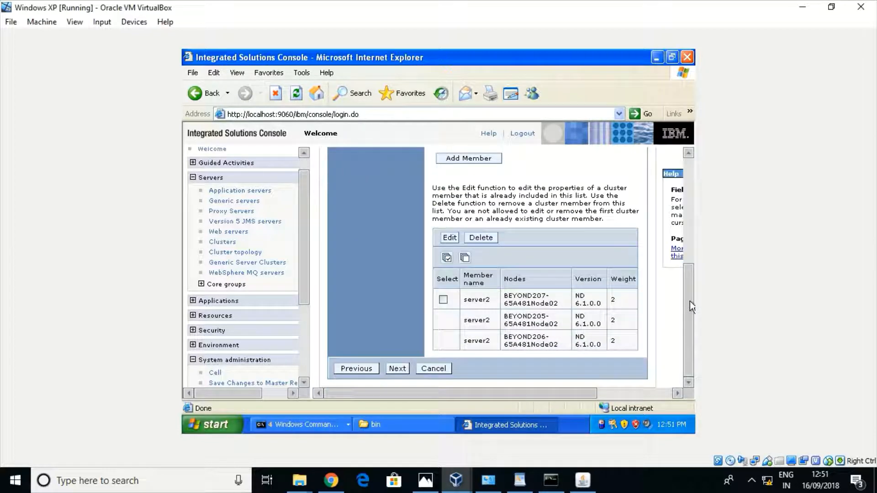
click(392, 369)
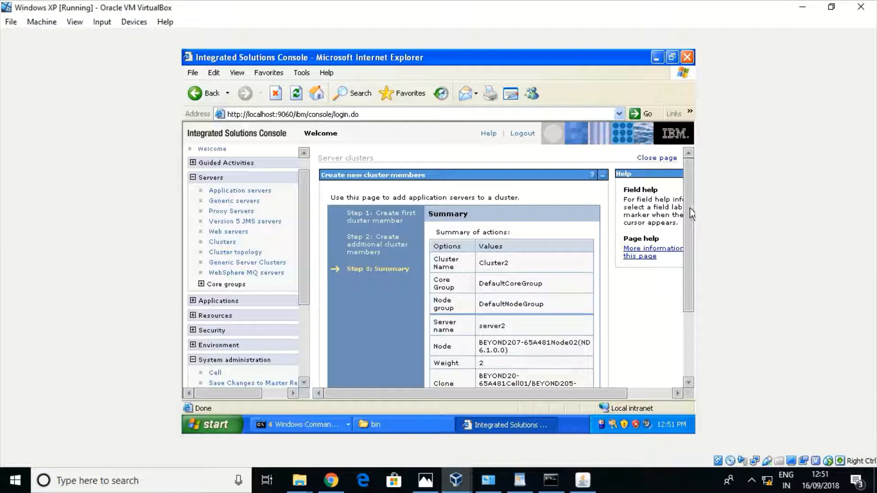
drag(687, 211, 686, 317)
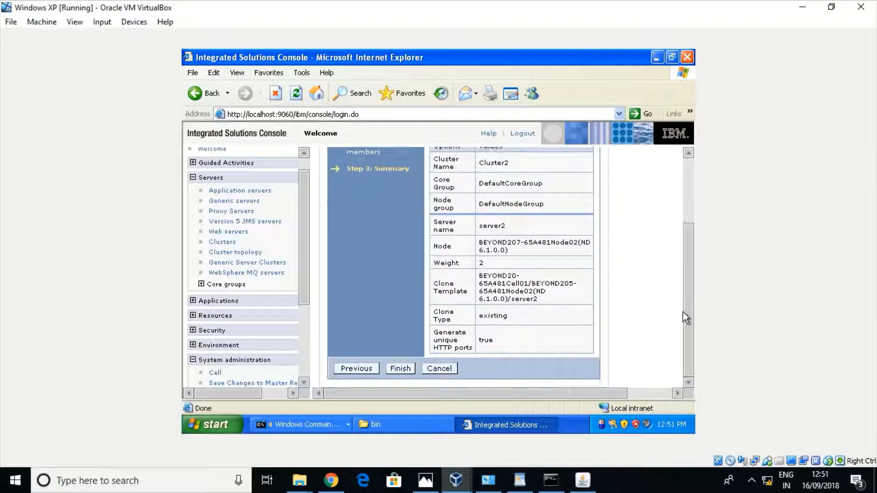
click(396, 371)
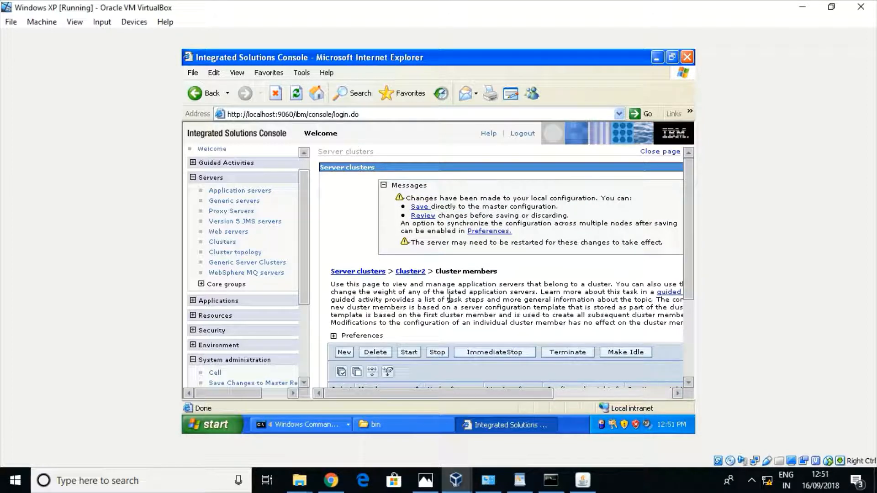
Save to the master configuration and check the three server2 members, BEYOND207's stopped
click(424, 208)
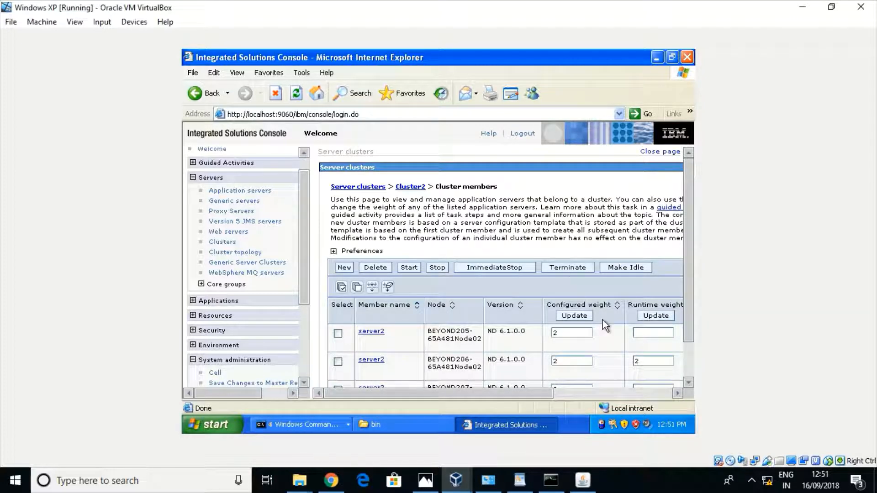
scroll(692, 368, down, 2)
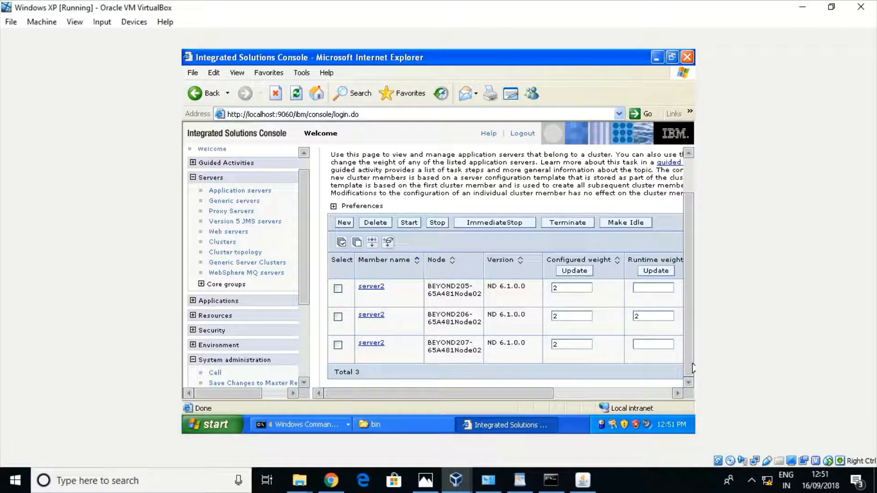
click(657, 394)
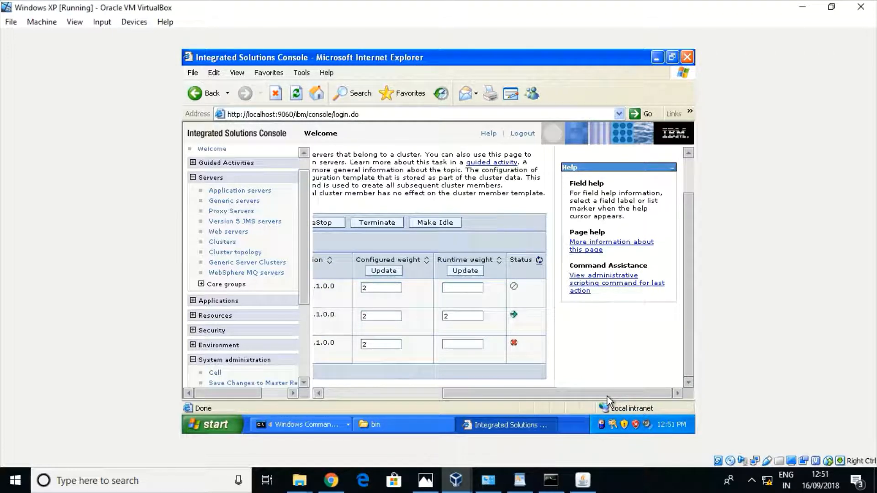
drag(607, 396, 481, 404)
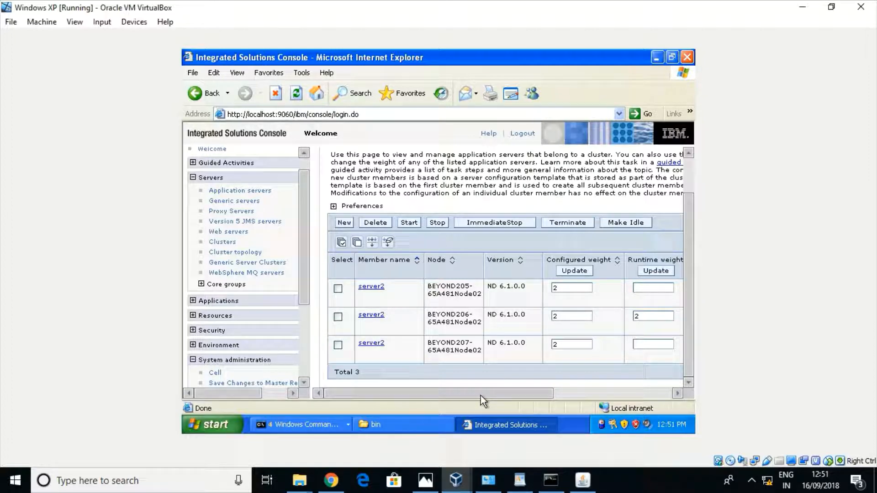
drag(481, 396, 448, 390)
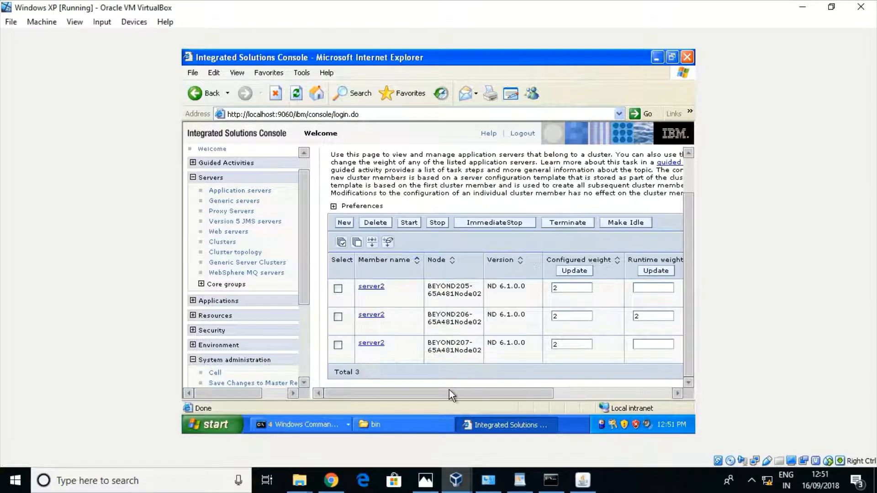
double_click(459, 343)
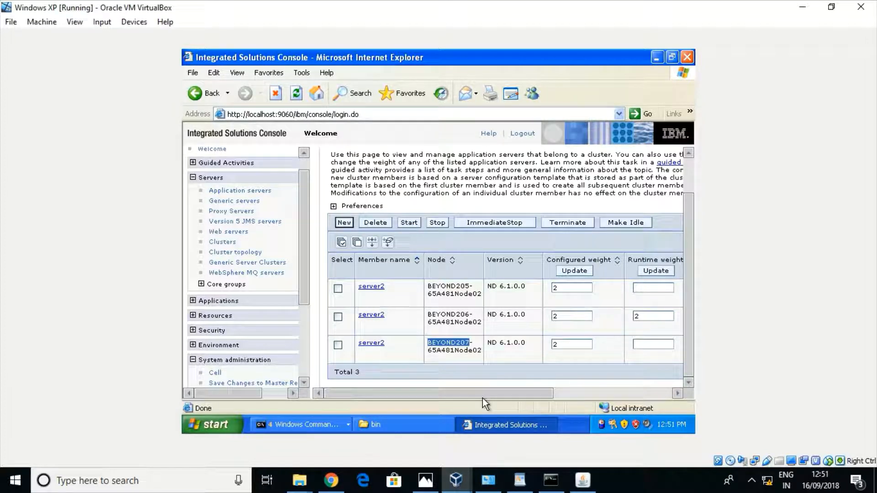
mouse_move(483, 398)
mouse_down()
mouse_move(580, 385)
mouse_move(507, 388)
mouse_move(539, 373)
mouse_move(473, 389)
mouse_up()
drag(688, 250, 685, 276)
Bring up Cluster Configuration.rtf in WordPad and place the cursor below the '-> finish' bullet
click(525, 488)
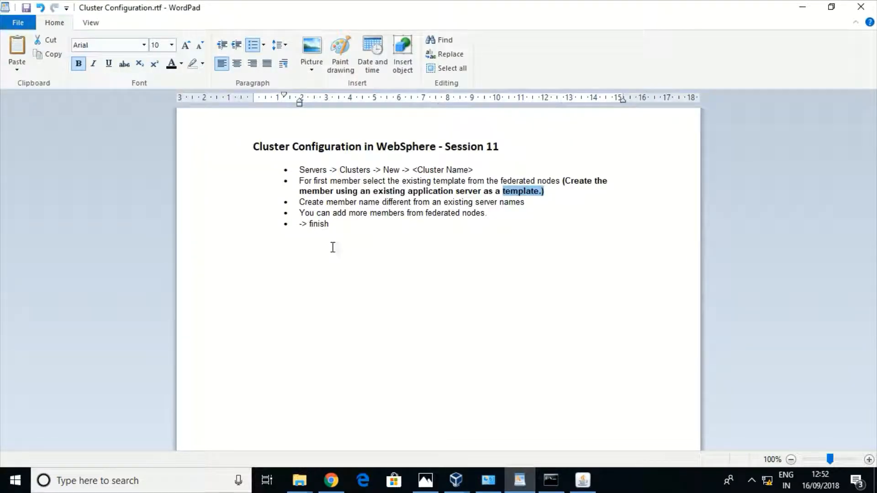
click(340, 230)
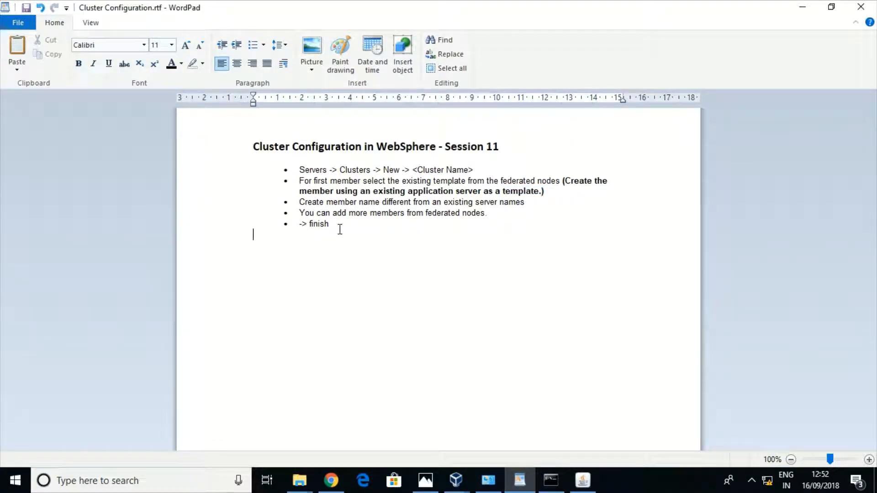